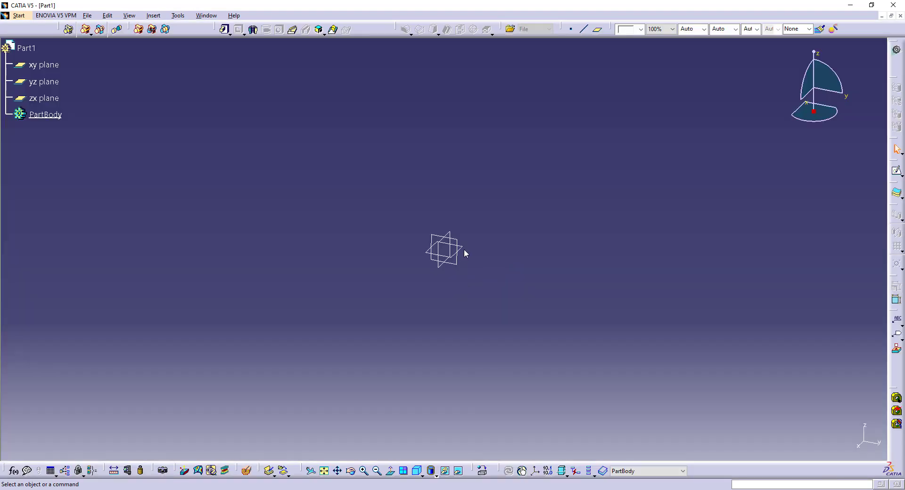
# - Sketch a centred rectangle on the xy plane, about 125 mm wide and 68 mm high, centred on the origin
pyautogui.click(460, 249)
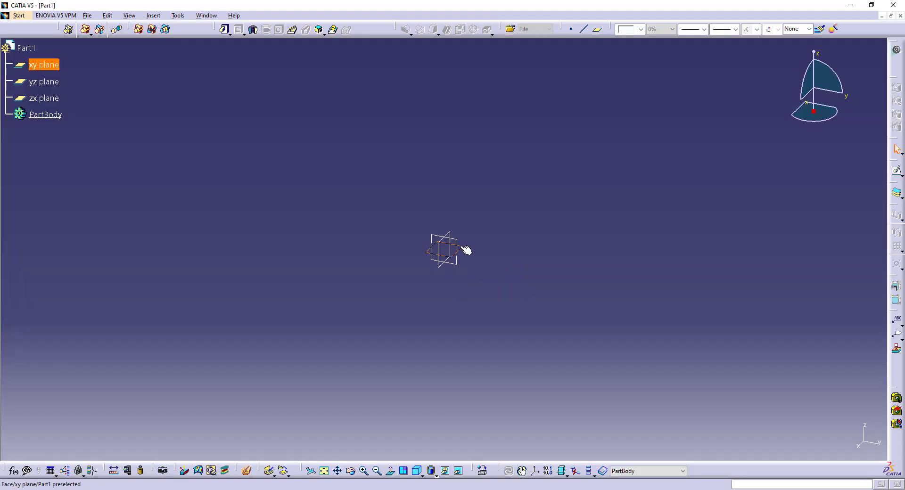
pyautogui.click(897, 170)
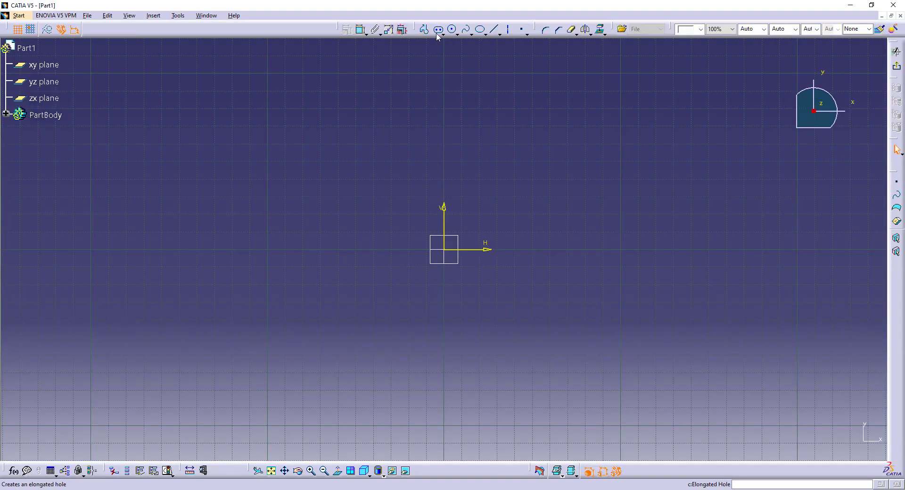
pyautogui.click(444, 34)
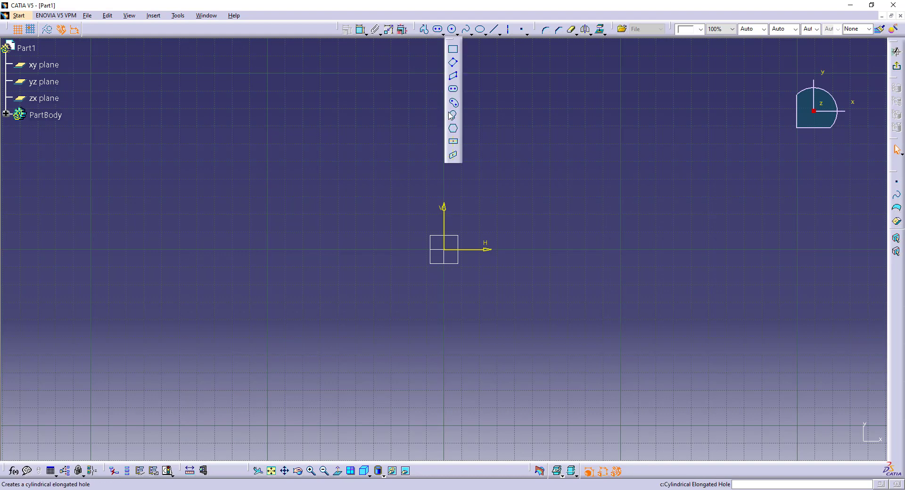
pyautogui.click(443, 249)
pyautogui.click(555, 190)
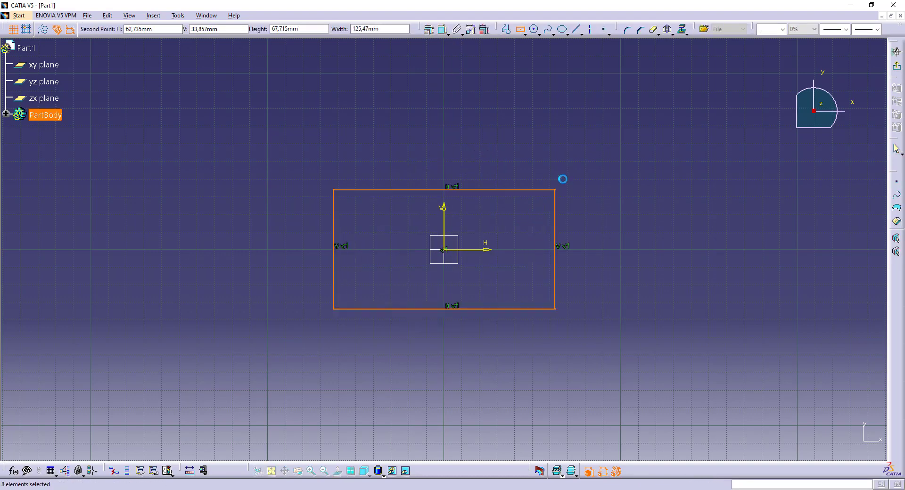
# - Dimension the rectangle's width above its upper edge and its height beside its left edge
pyautogui.click(361, 30)
pyautogui.click(496, 190)
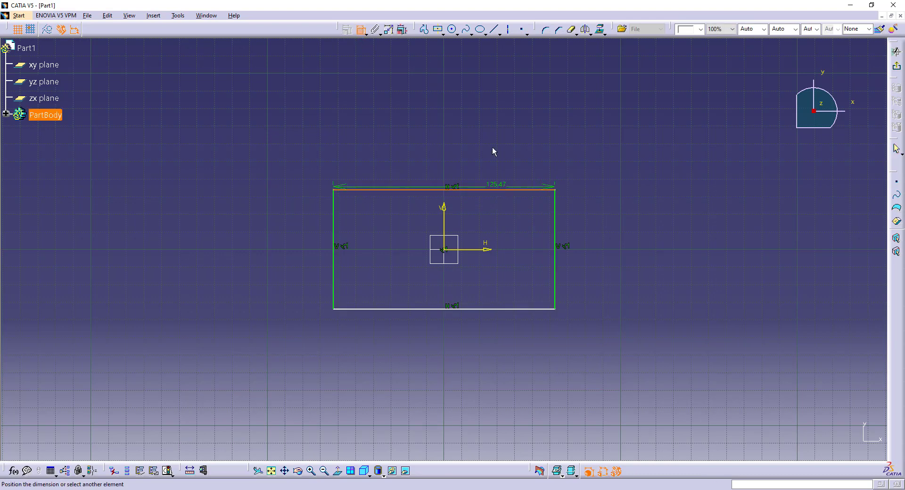
pyautogui.click(493, 144)
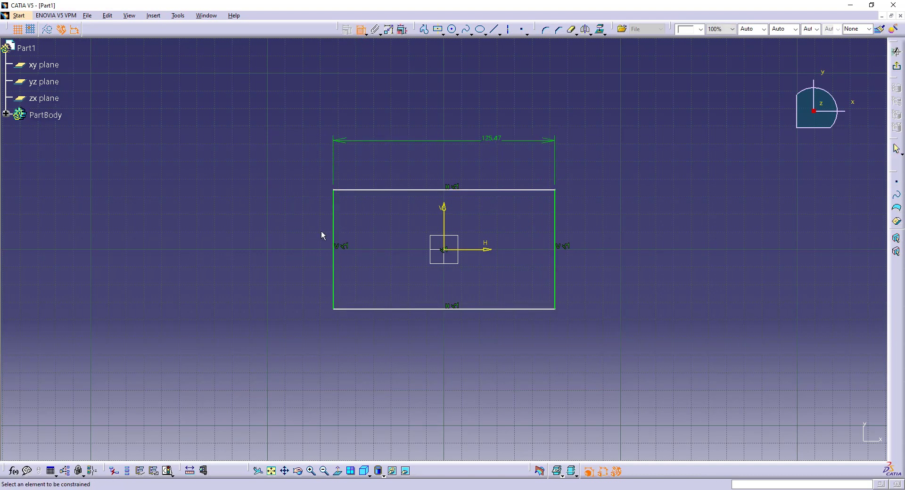
pyautogui.click(334, 236)
pyautogui.click(293, 231)
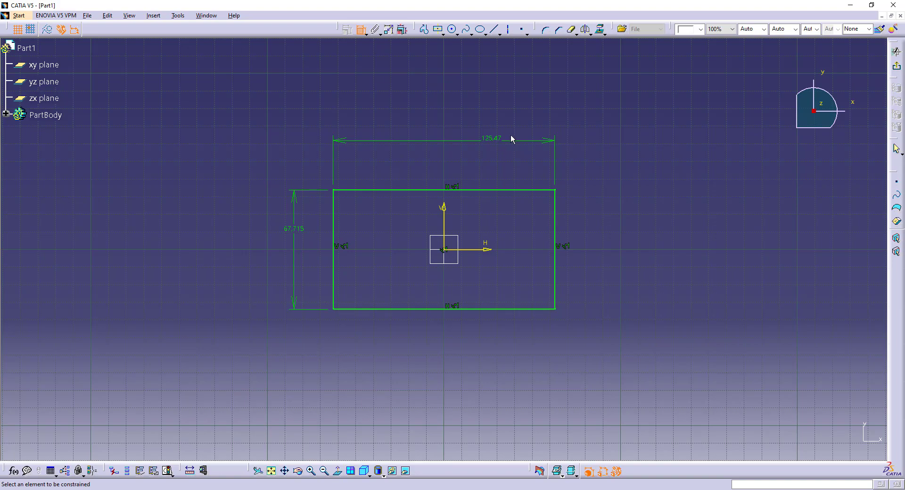
# - Check the reference drawing and set the rectangle's width to 145 mm and its height to 72 mm
pyautogui.hotkey('alt', 'Tab')
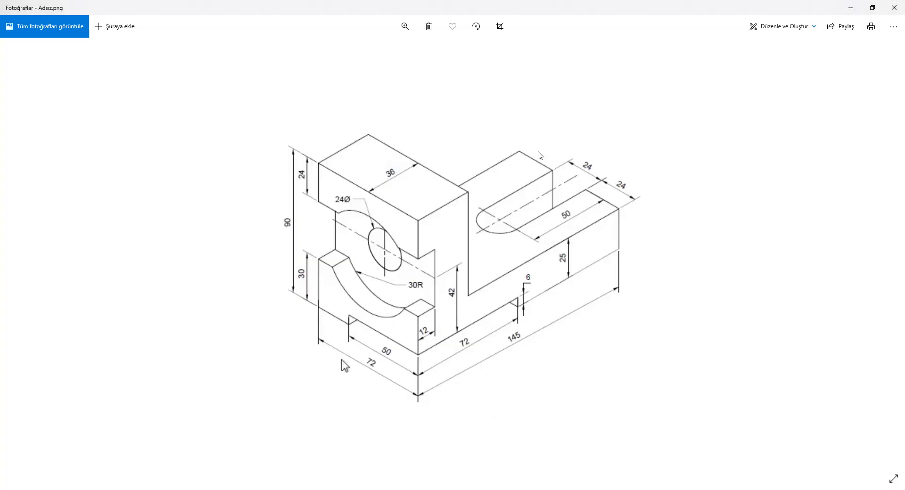
pyautogui.hotkey('alt', 'Tab')
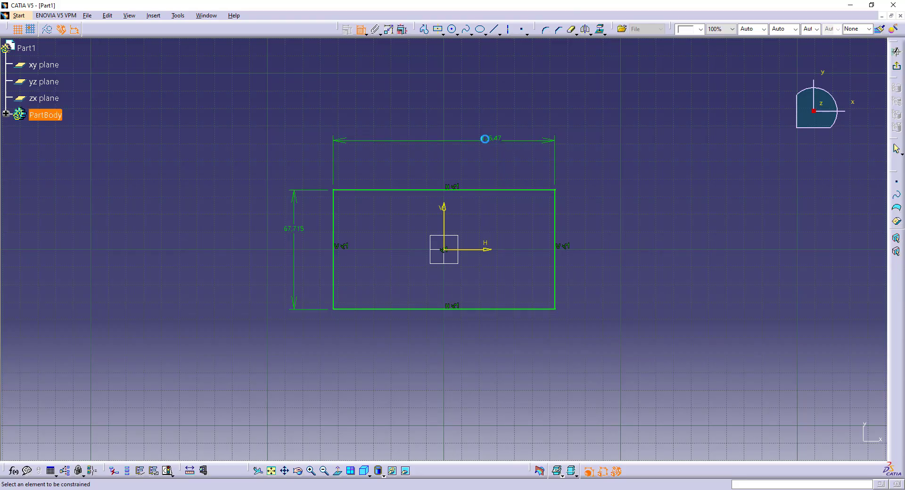
pyautogui.doubleClick(490, 138)
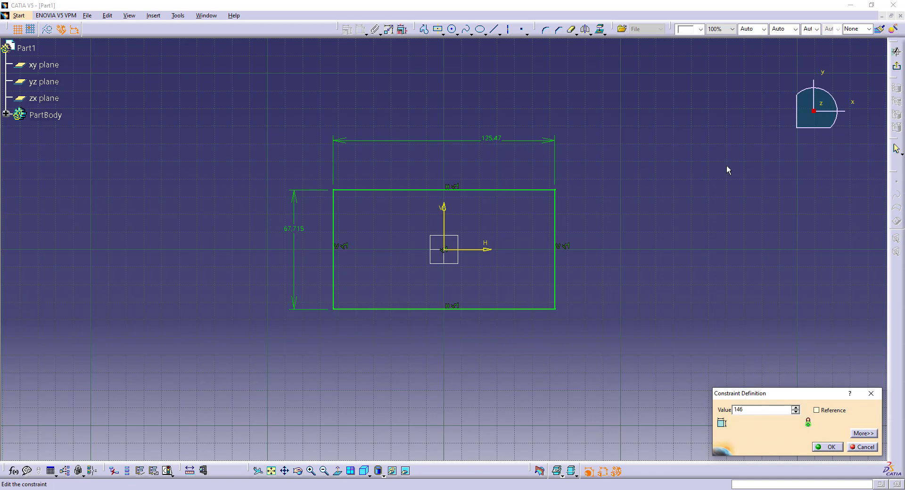
pyautogui.write('145')
pyautogui.press('Return')
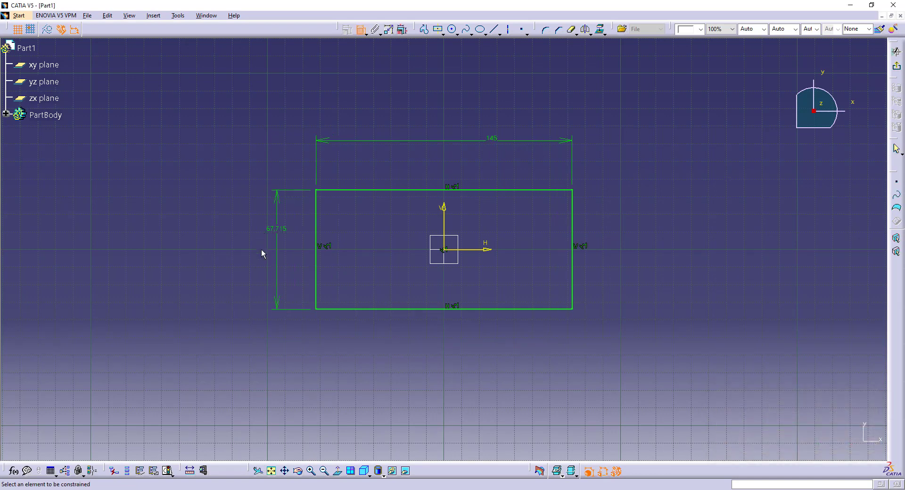
pyautogui.doubleClick(276, 240)
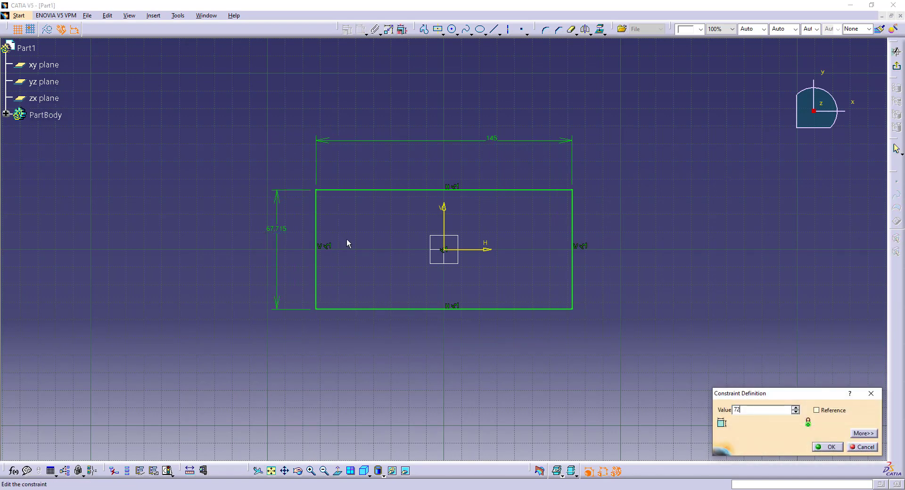
pyautogui.press('Return')
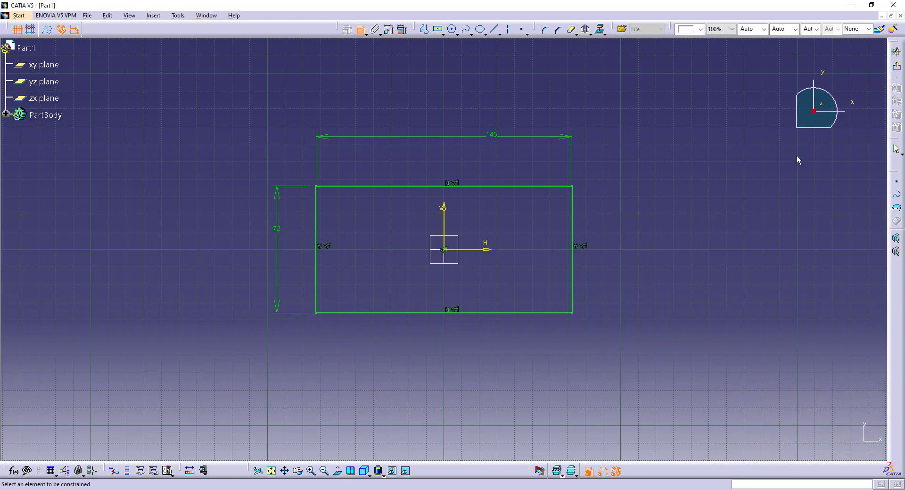
# - Exit the sketch and pad the rectangle 25 mm, checking the thickness in the reference drawing
pyautogui.click(895, 66)
pyautogui.click(226, 29)
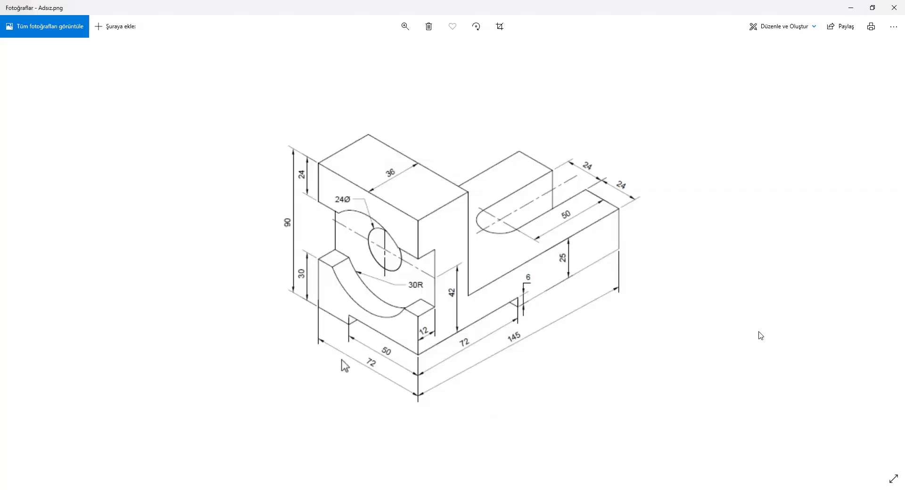
pyautogui.hotkey('alt', 'Tab')
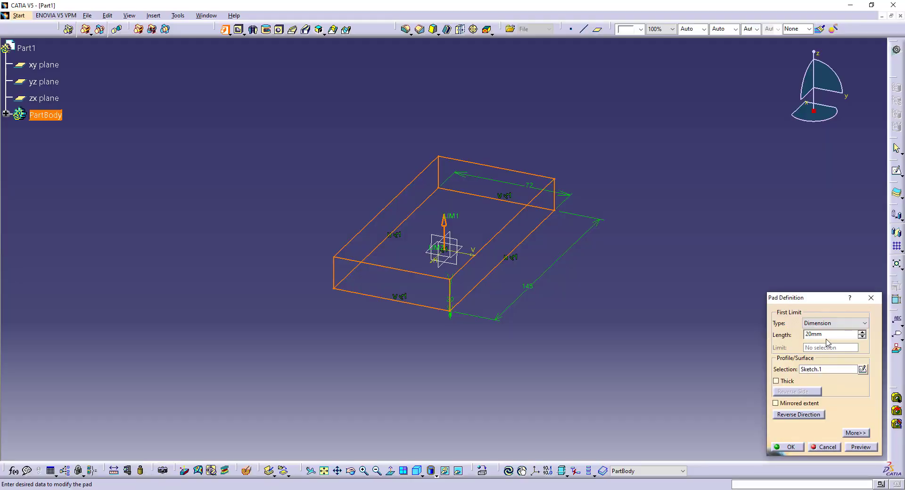
pyautogui.moveTo(826, 335); pyautogui.dragTo(723, 311)
pyautogui.write('25')
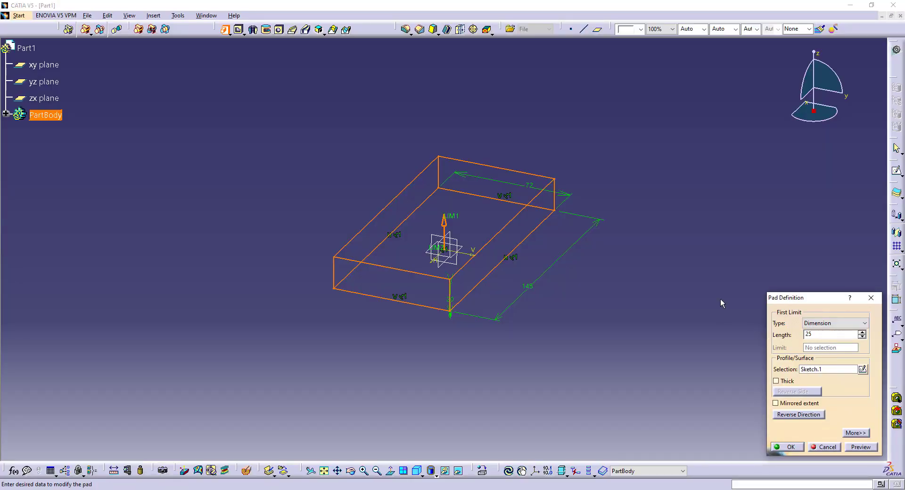
pyautogui.press('Return')
# - On the block's top face, sketch a horizontal elongated hole of about 20 mm radius along the H axis, extending past the left short edge
pyautogui.click(461, 192)
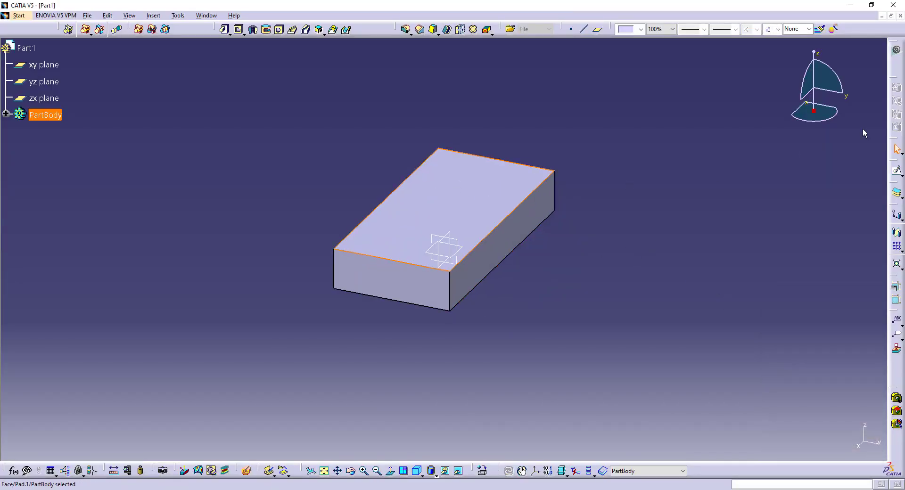
pyautogui.click(896, 170)
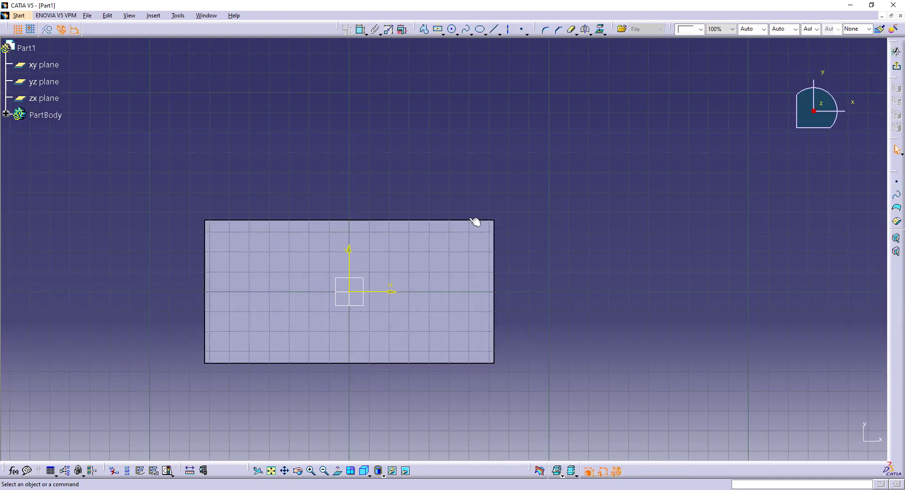
pyautogui.click(443, 33)
pyautogui.click(449, 87)
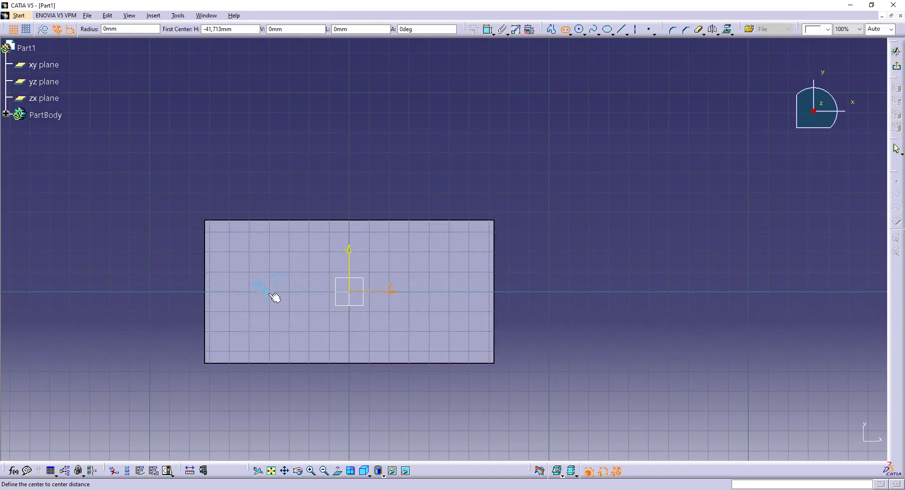
pyautogui.click(269, 292)
pyautogui.press('Escape')
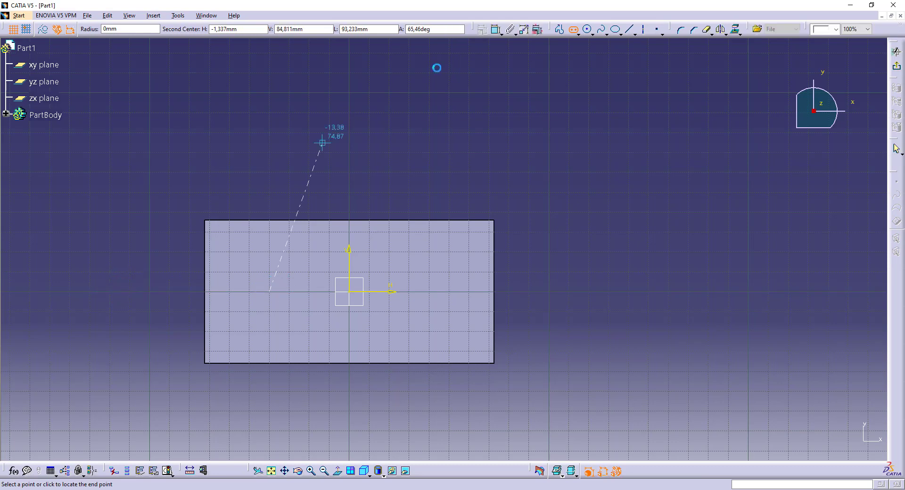
pyautogui.click(438, 29)
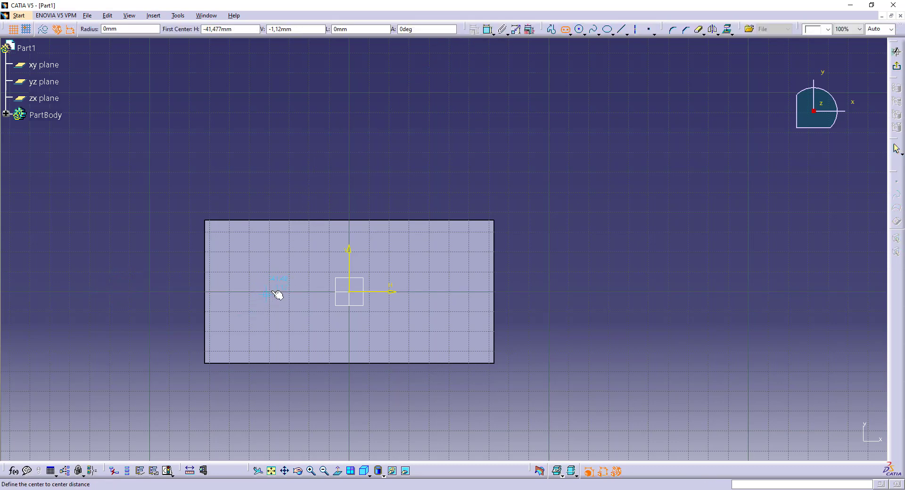
pyautogui.click(273, 292)
pyautogui.click(156, 292)
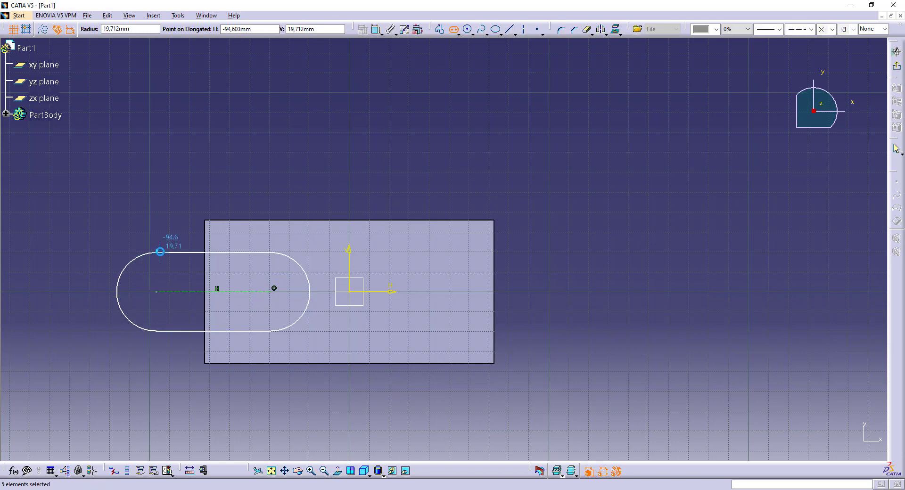
pyautogui.click(157, 252)
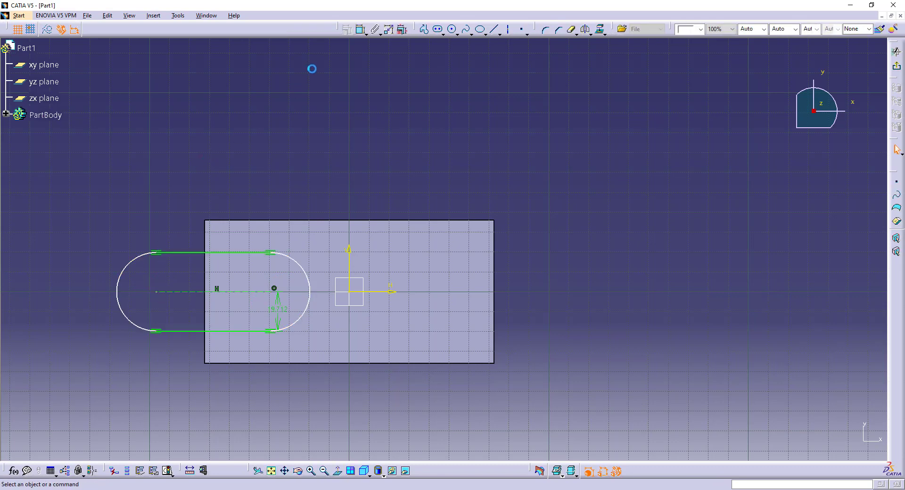
# - Make the slot's outer centre point coincident with the block's left short edge and dimension the slot's centre-to-centre length
pyautogui.click(156, 291)
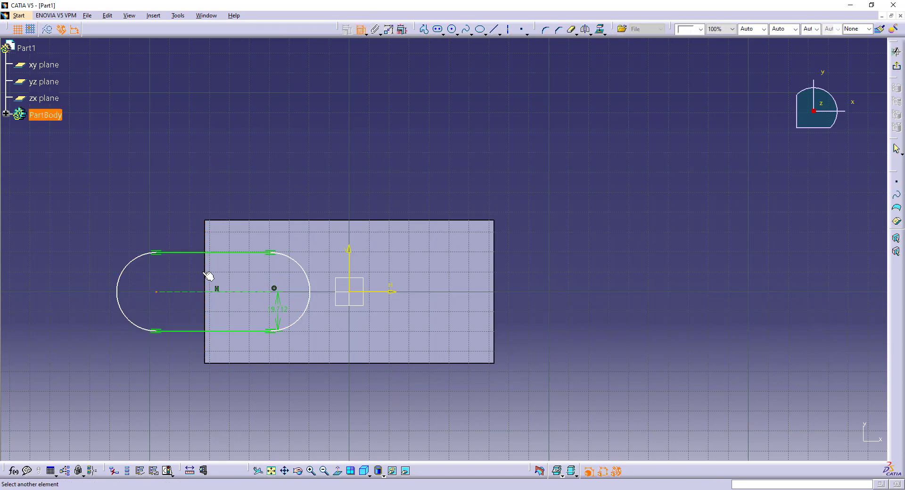
pyautogui.click(206, 273)
pyautogui.rightClick(179, 185)
pyautogui.click(202, 219)
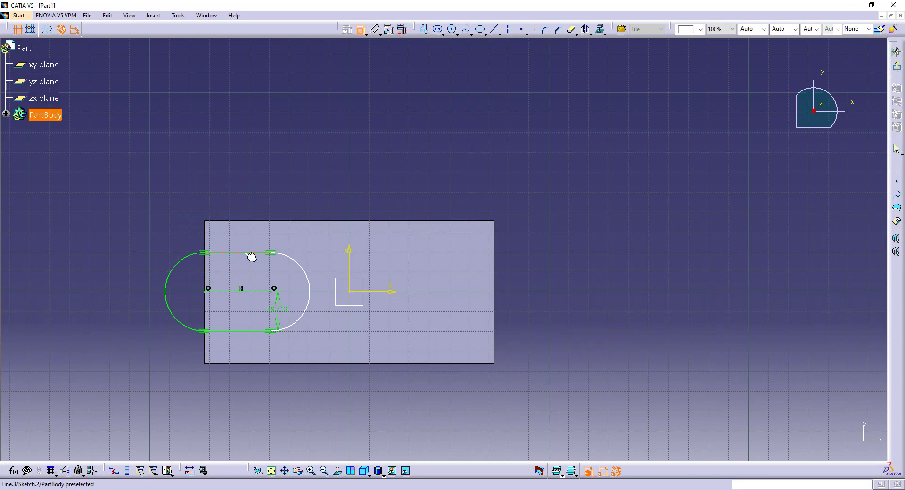
pyautogui.click(251, 292)
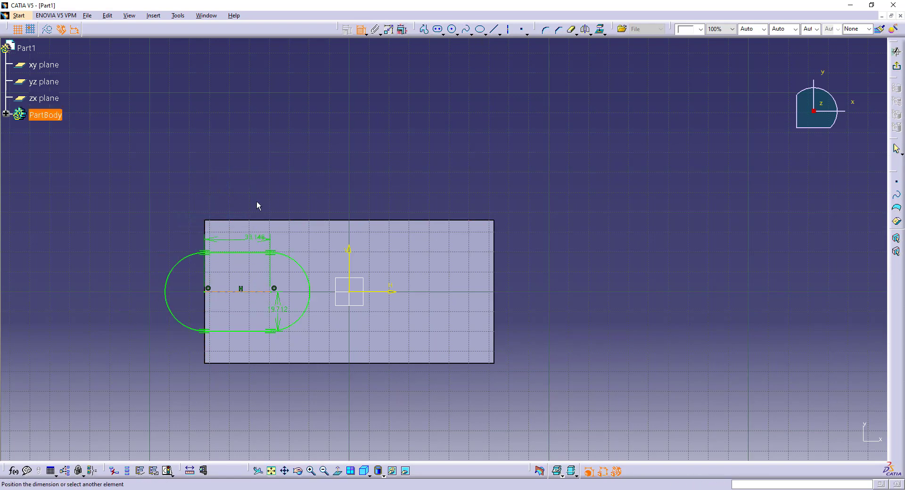
pyautogui.click(281, 135)
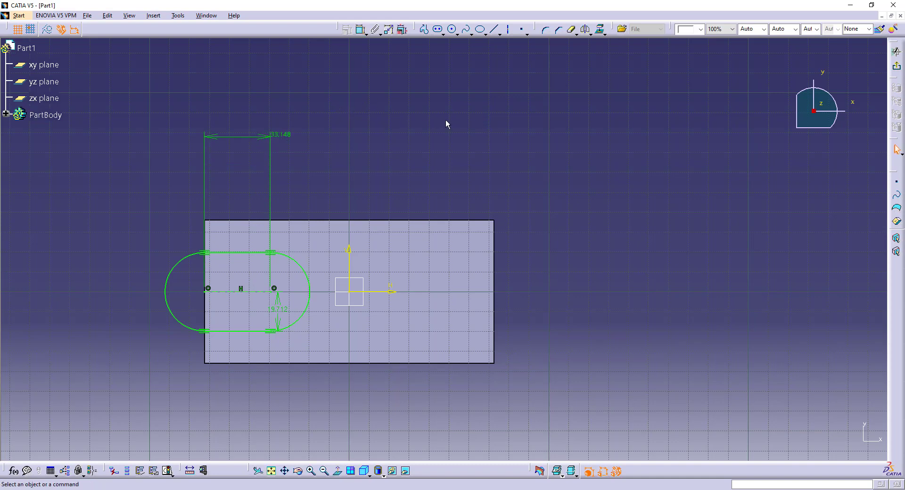
# - Draw a line joining the slot's two side lines along the block's short edge and trim away the arc outside the block
pyautogui.click(494, 30)
pyautogui.click(493, 30)
pyautogui.click(205, 254)
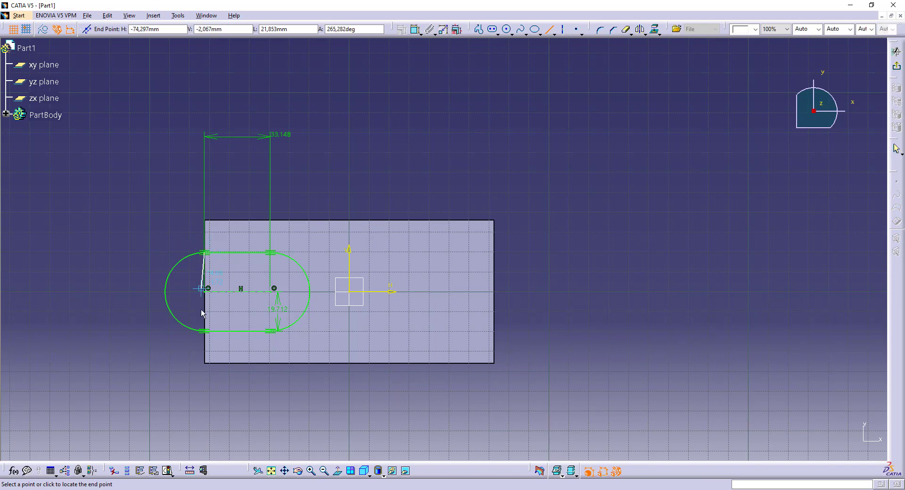
pyautogui.click(206, 331)
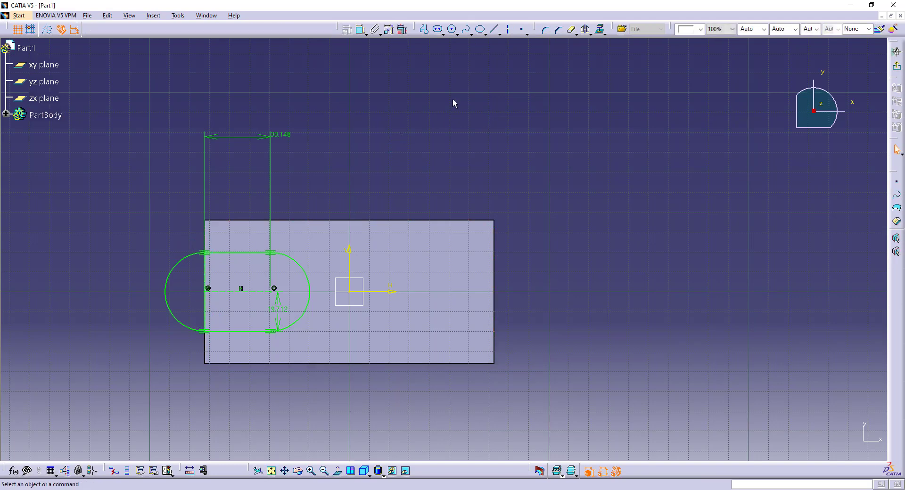
pyautogui.click(567, 31)
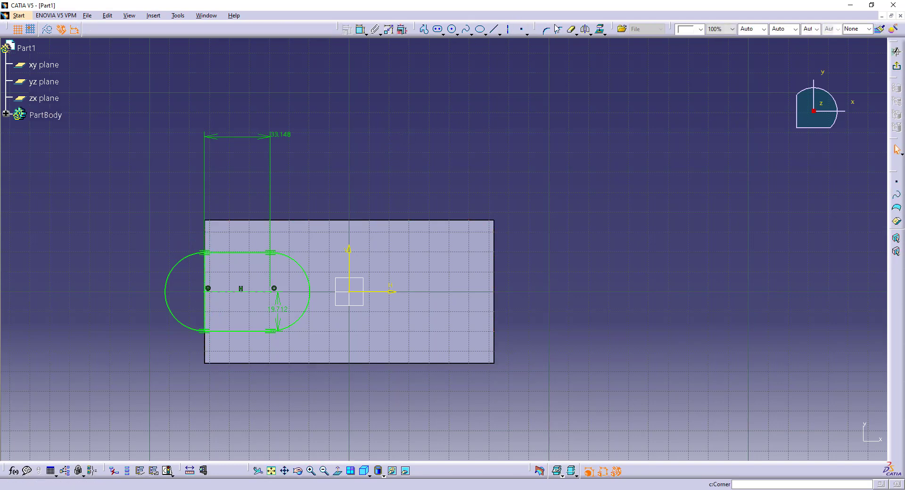
pyautogui.click(192, 255)
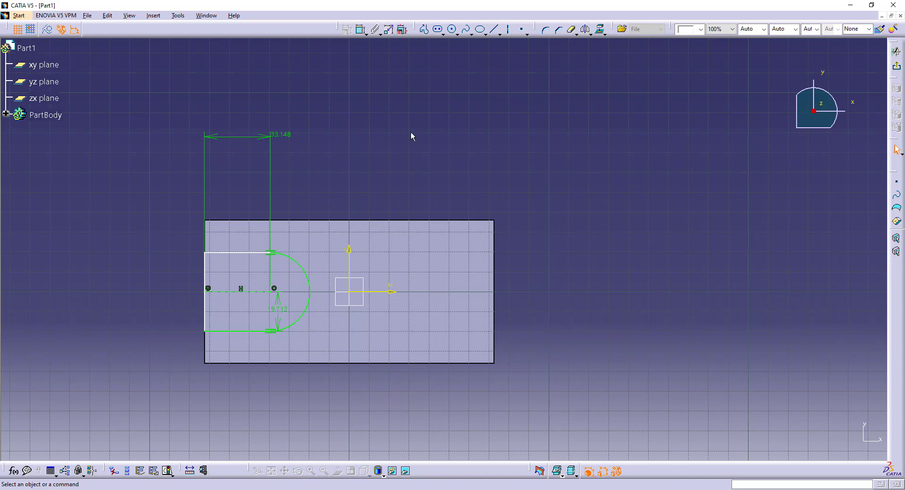
# - Set the slot's length from the block's edge to the arc centre to 50 mm
pyautogui.doubleClick(283, 136)
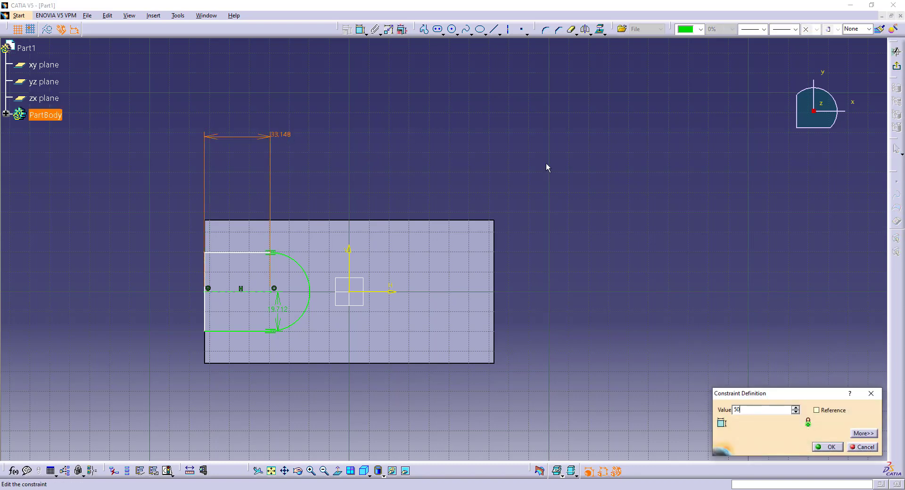
pyautogui.press('Return')
pyautogui.click(344, 264)
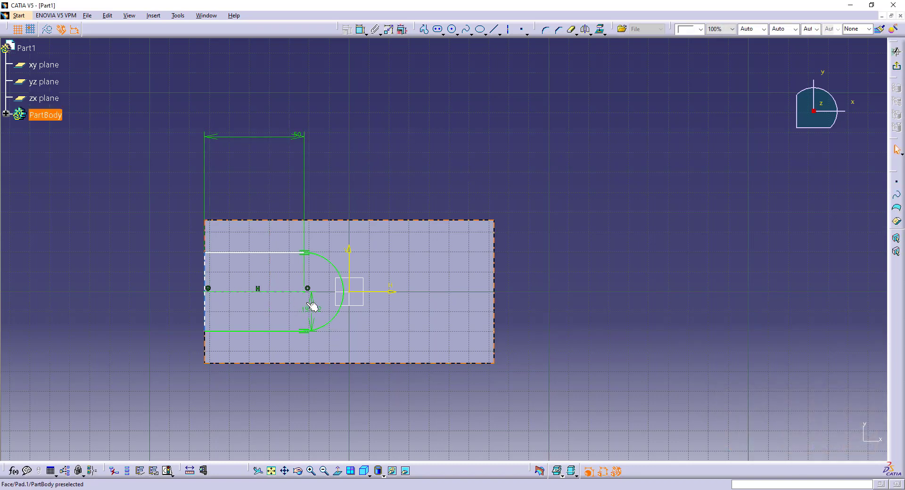
# - Check the slot width on the reference drawing and set the offset from the slot's centreline to its side line to 12 mm
pyautogui.doubleClick(312, 309)
pyautogui.hotkey('alt', 'Tab')
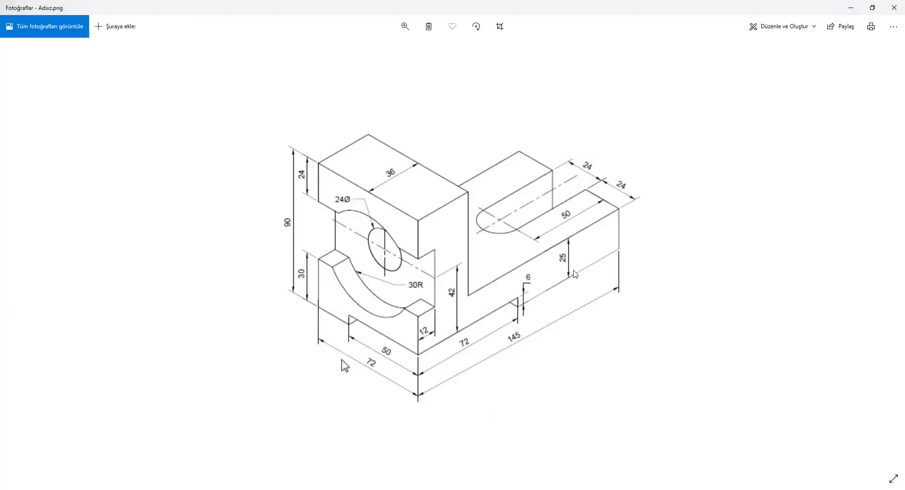
pyautogui.hotkey('alt', 'Tab')
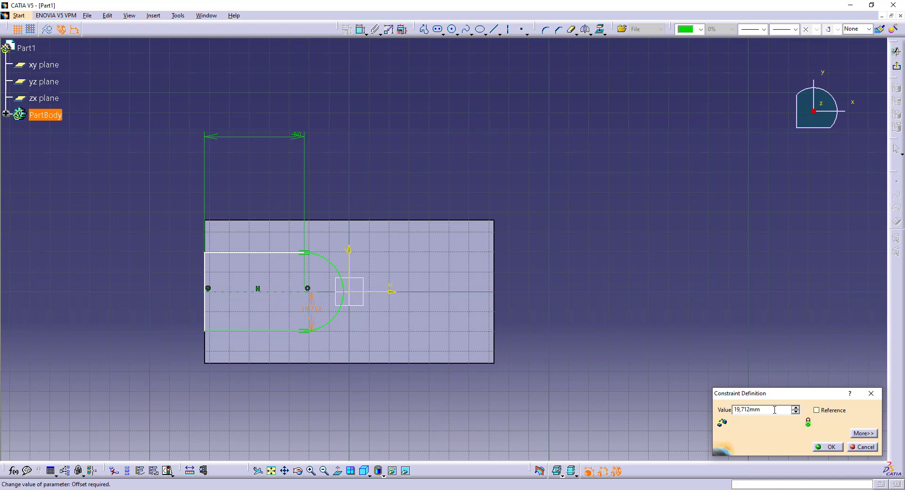
pyautogui.moveTo(774, 410); pyautogui.dragTo(599, 387)
pyautogui.write('12')
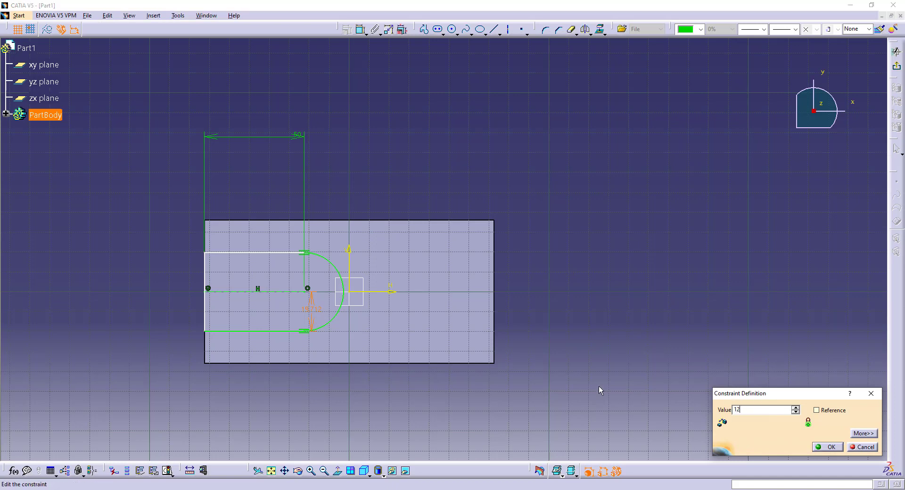
pyautogui.press('Return')
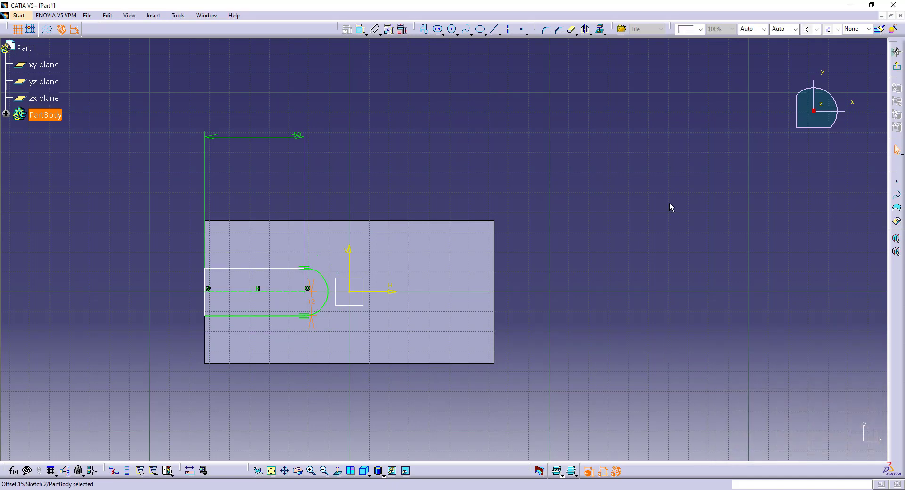
pyautogui.click(670, 206)
# - Dimension the line closing the slot's open end, placing the dimension outside the block's short edge
pyautogui.click(360, 30)
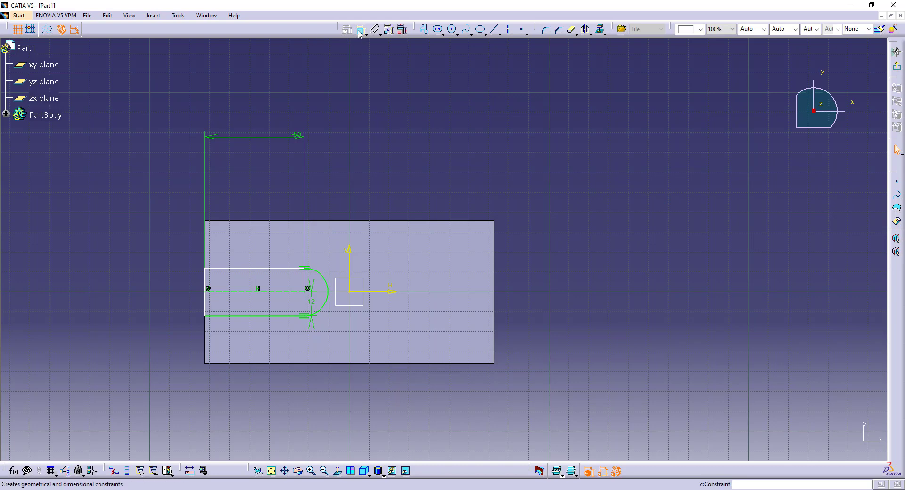
pyautogui.click(205, 289)
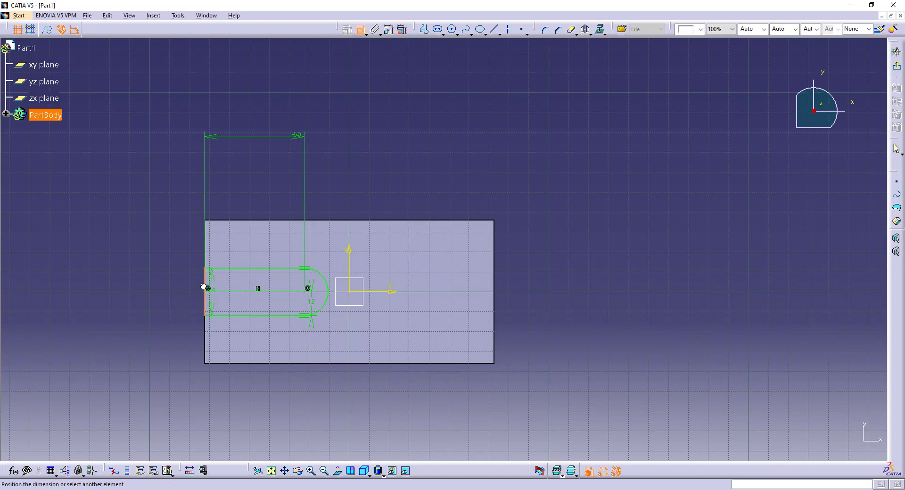
pyautogui.click(185, 287)
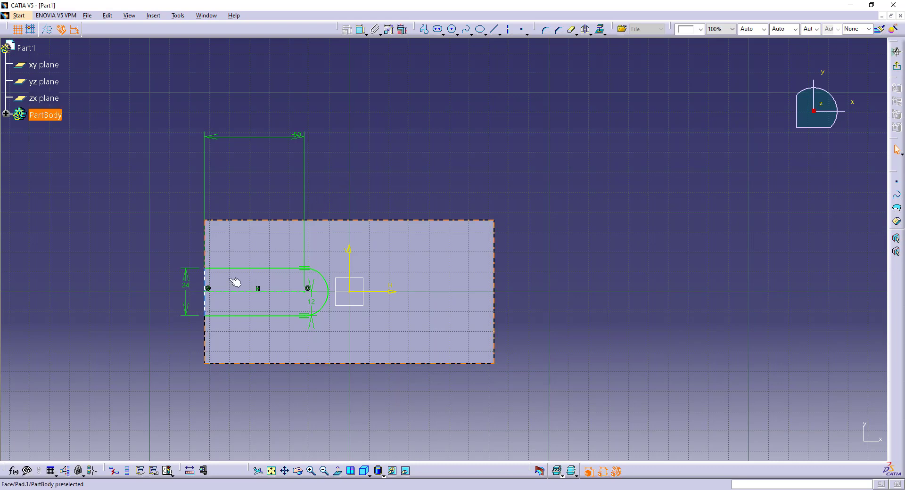
# - Dimension the distance from the slot's open-end line to the vertical axis and centre the dimension text below the block
pyautogui.click(361, 30)
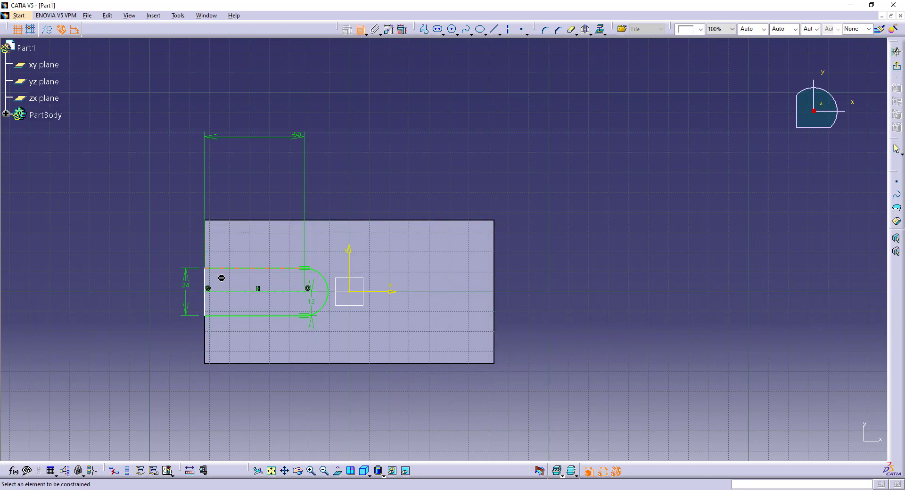
pyautogui.click(206, 282)
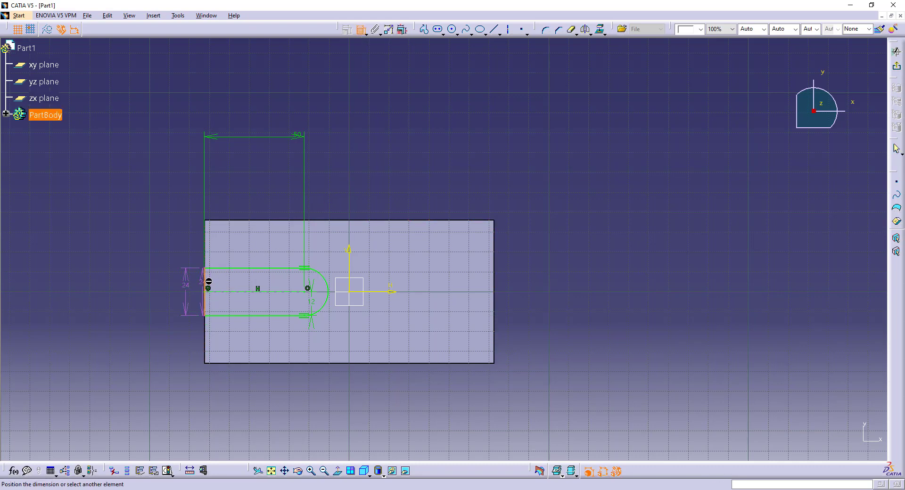
pyautogui.click(351, 263)
pyautogui.click(158, 394)
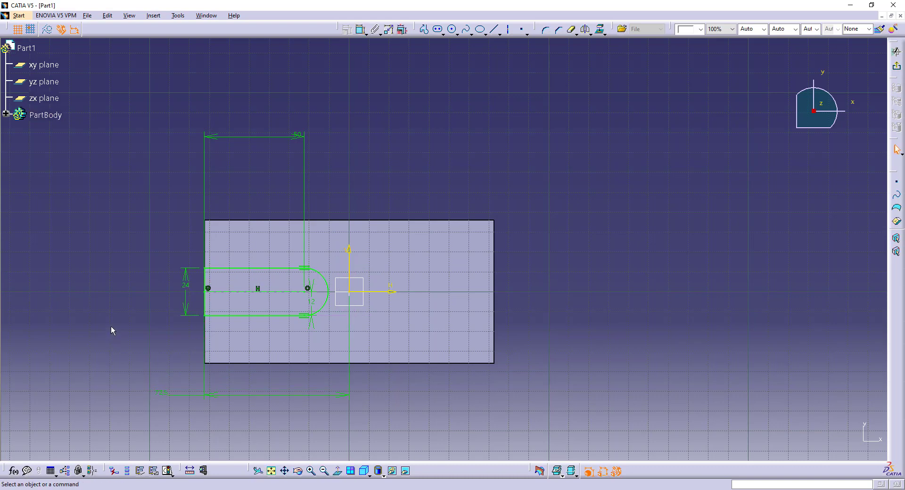
pyautogui.moveTo(166, 395); pyautogui.dragTo(286, 397)
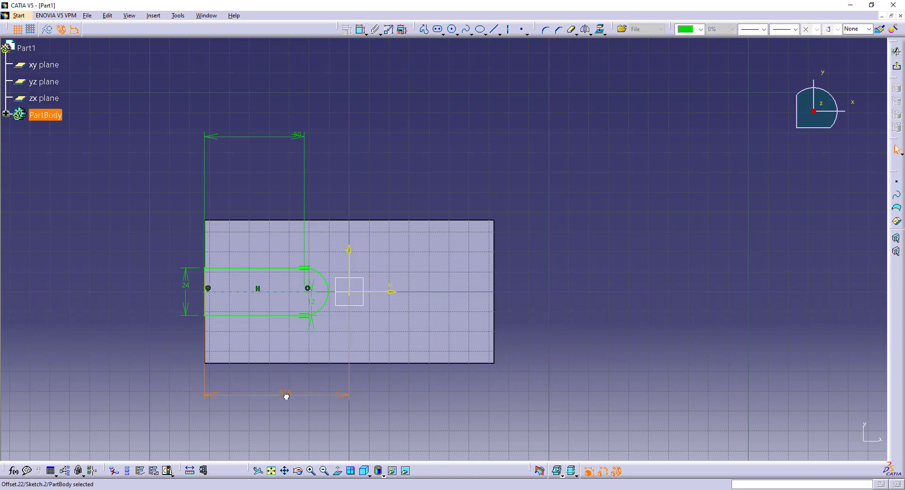
pyautogui.click(607, 352)
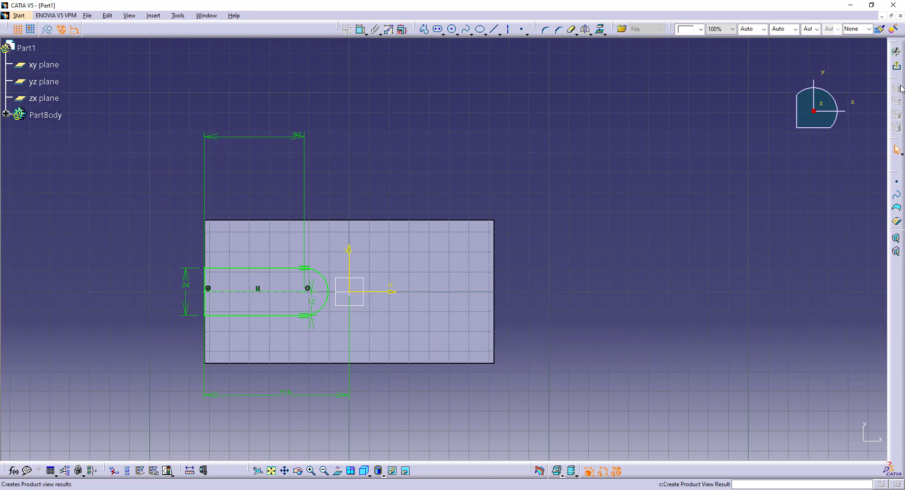
# - Exit the sketch and cut the slot profile down through the block as a pocket with the Up to last limit
pyautogui.click(895, 52)
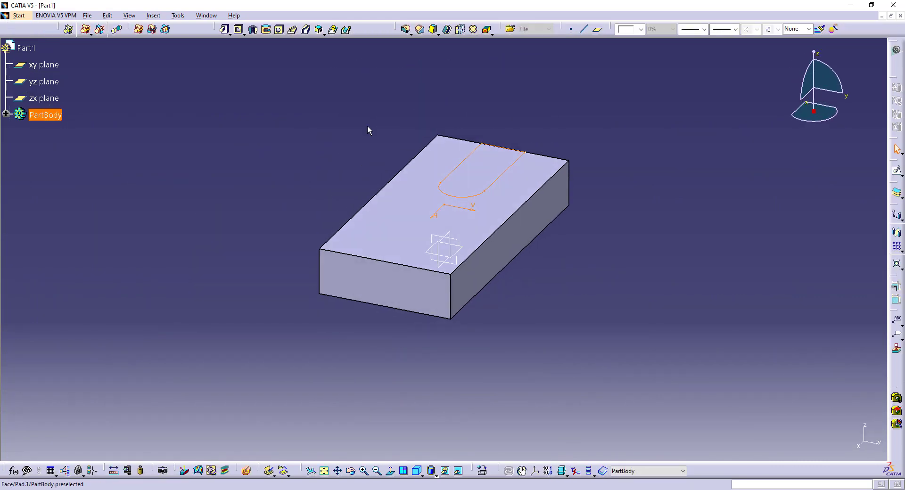
pyautogui.click(238, 29)
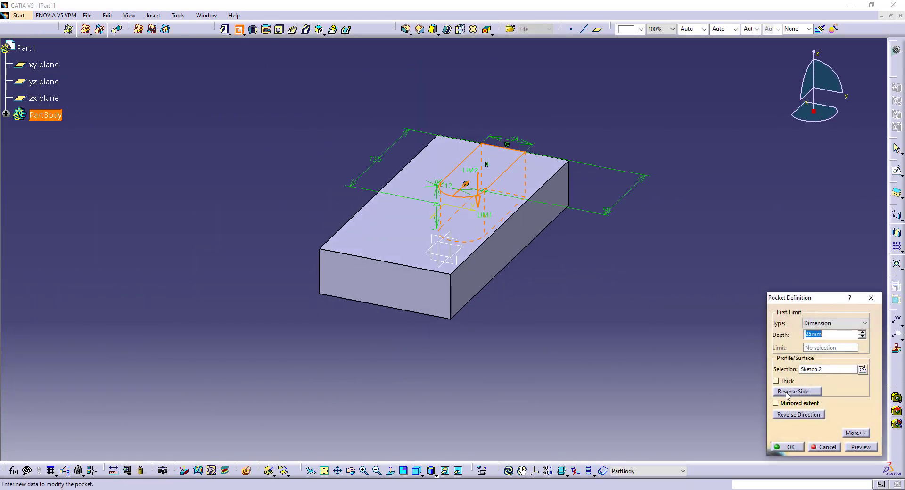
pyautogui.click(798, 414)
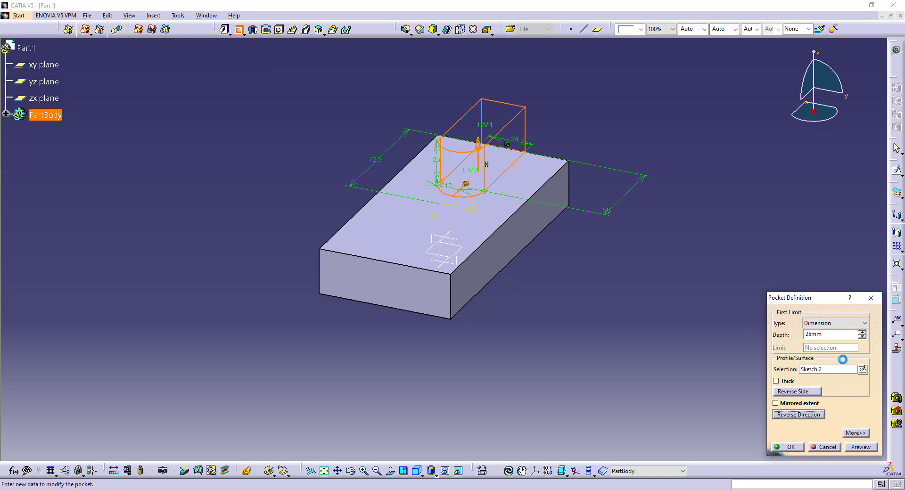
pyautogui.click(797, 414)
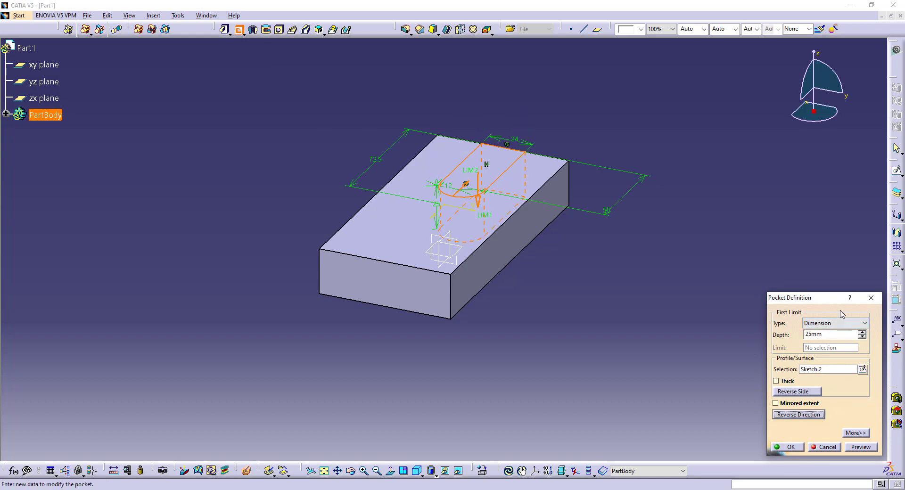
pyautogui.click(834, 323)
pyautogui.click(828, 348)
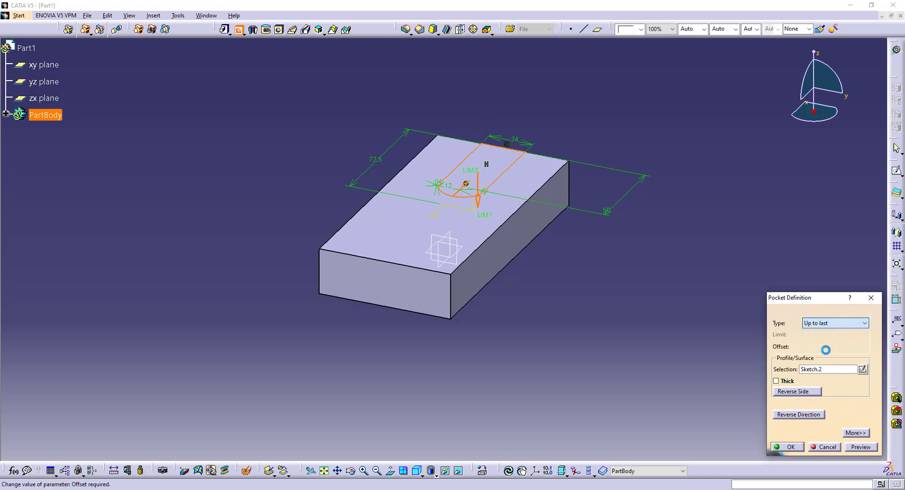
pyautogui.click(786, 447)
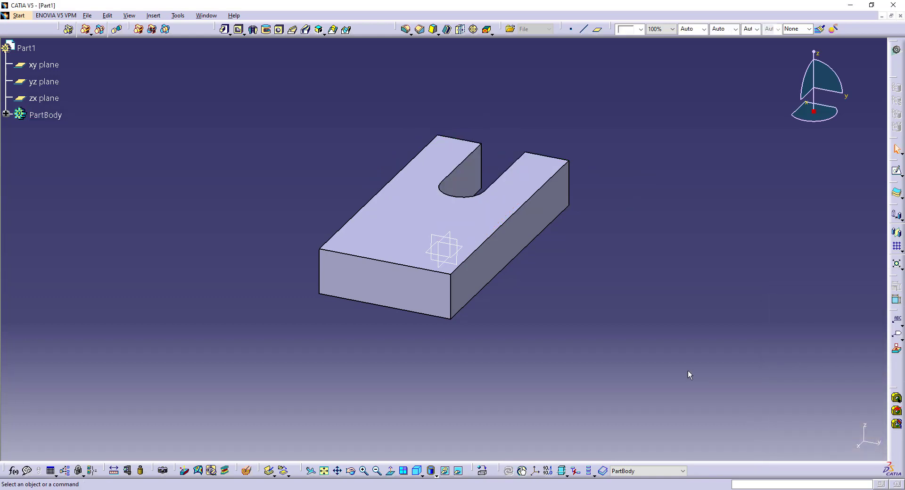
# - Start a sketch on the block's end face opposite the slot and draw a rectangle about 94 mm tall surrounding the face
pyautogui.click(417, 295)
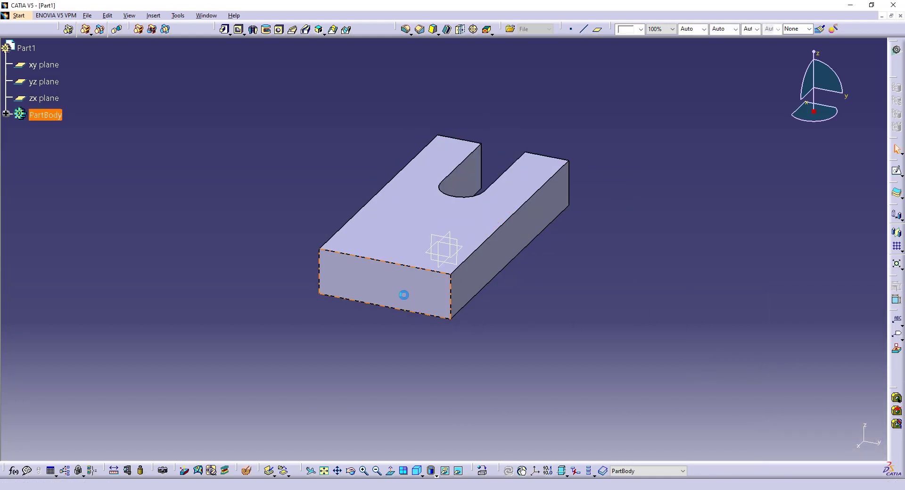
pyautogui.click(895, 173)
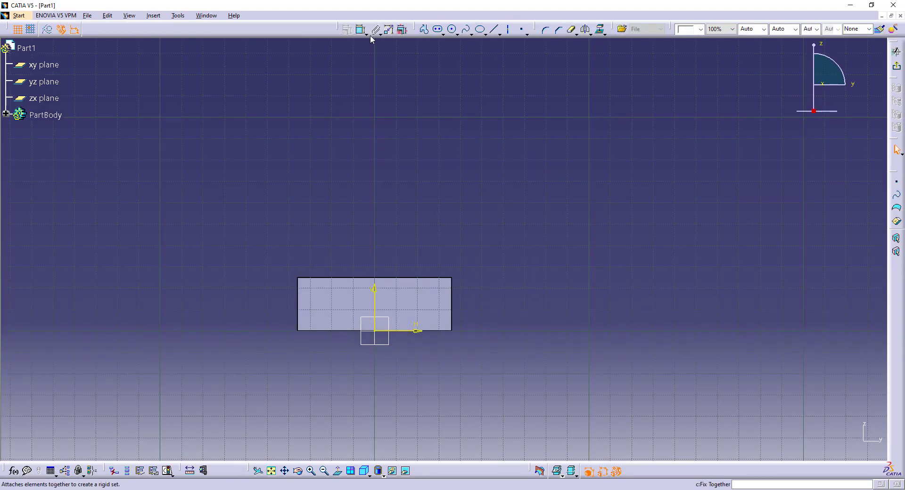
pyautogui.click(442, 33)
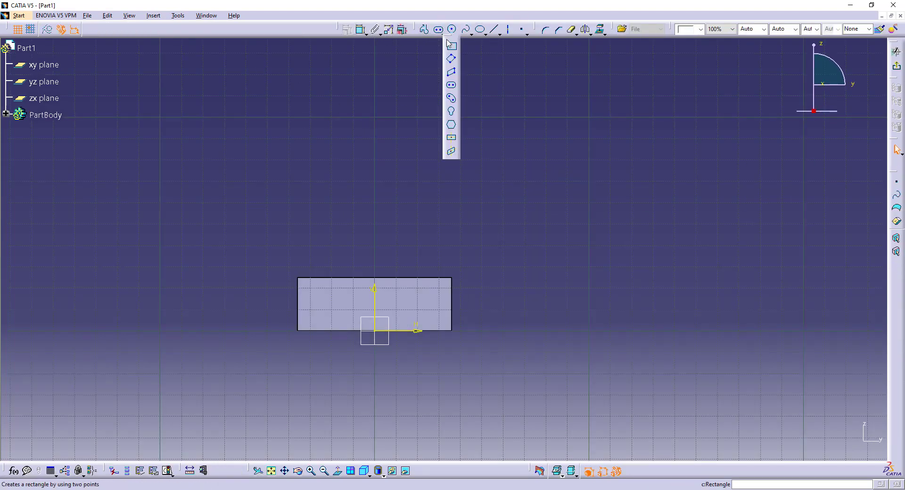
pyautogui.click(451, 45)
pyautogui.click(252, 156)
pyautogui.click(483, 356)
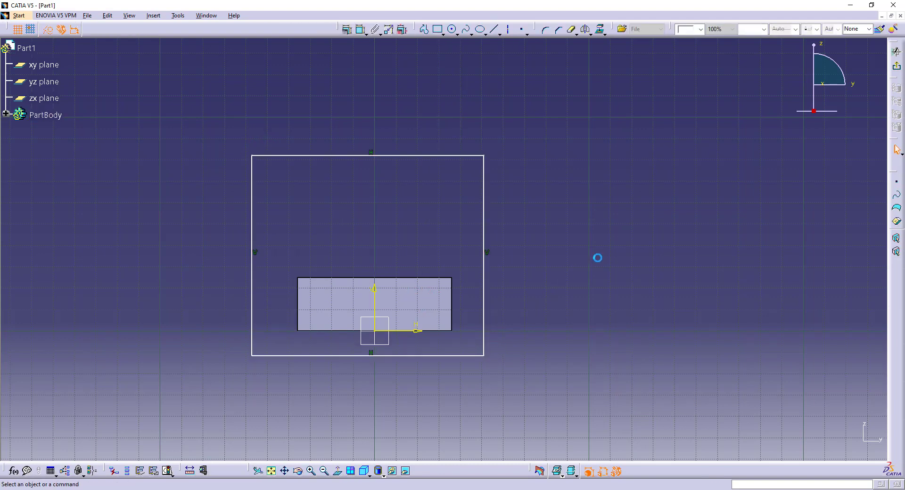
# - Make the rectangle's bottom line and both side lines coincident with the matching edges of the block's end face
pyautogui.click(303, 356)
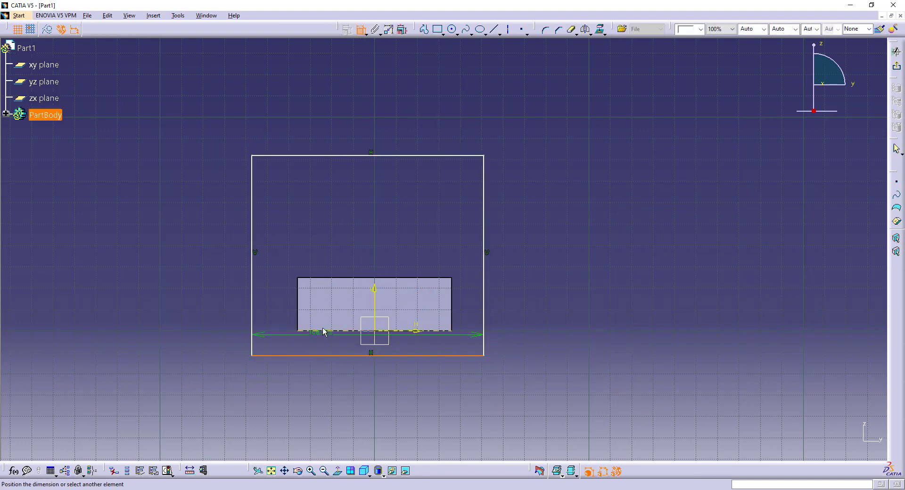
pyautogui.click(324, 330)
pyautogui.rightClick(254, 327)
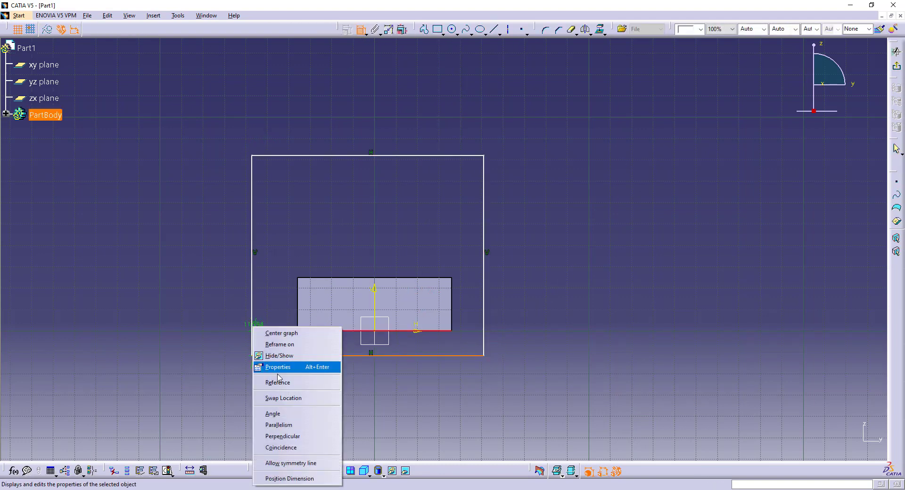
pyautogui.click(283, 447)
pyautogui.click(252, 299)
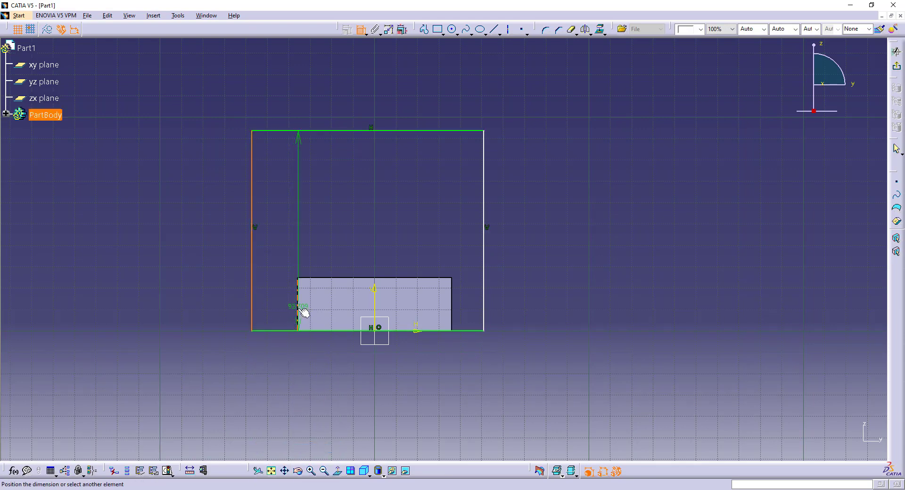
pyautogui.click(298, 309)
pyautogui.rightClick(275, 297)
pyautogui.click(301, 372)
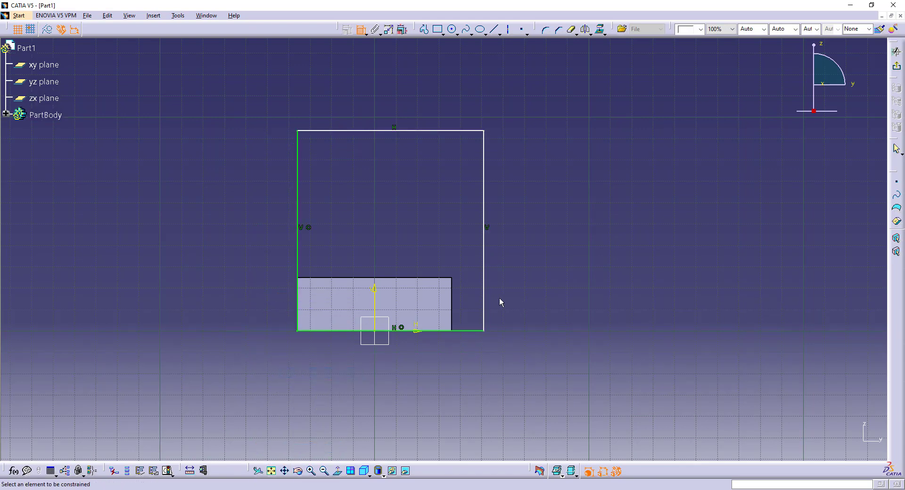
pyautogui.click(484, 302)
pyautogui.rightClick(534, 279)
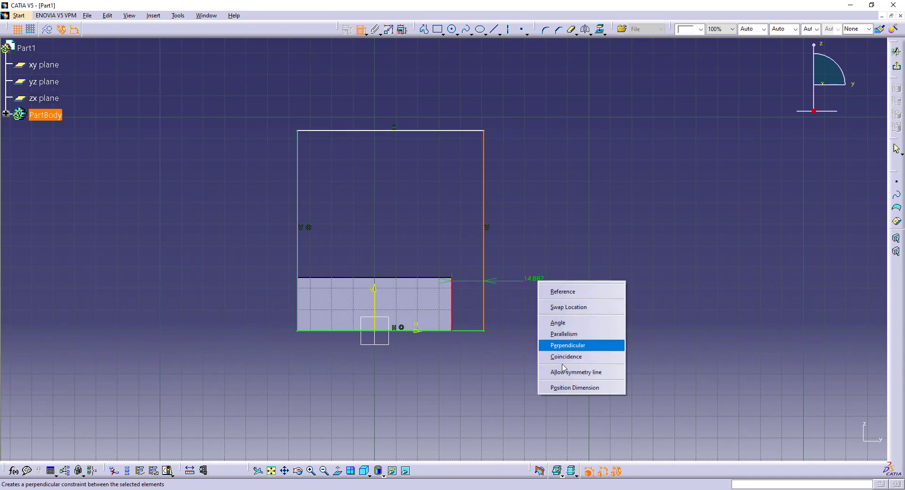
pyautogui.click(565, 356)
# - Dimension the rectangle's height and set it to 90 mm
pyautogui.click(452, 179)
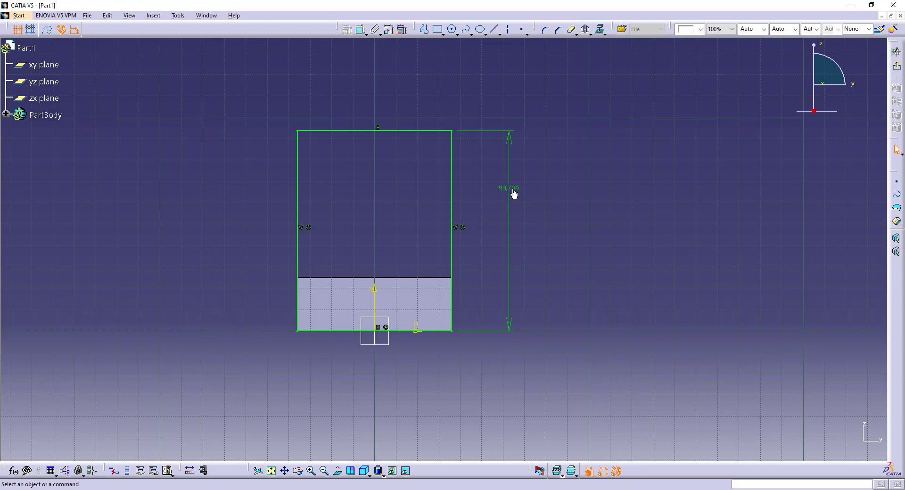
pyautogui.doubleClick(514, 194)
pyautogui.write('9')
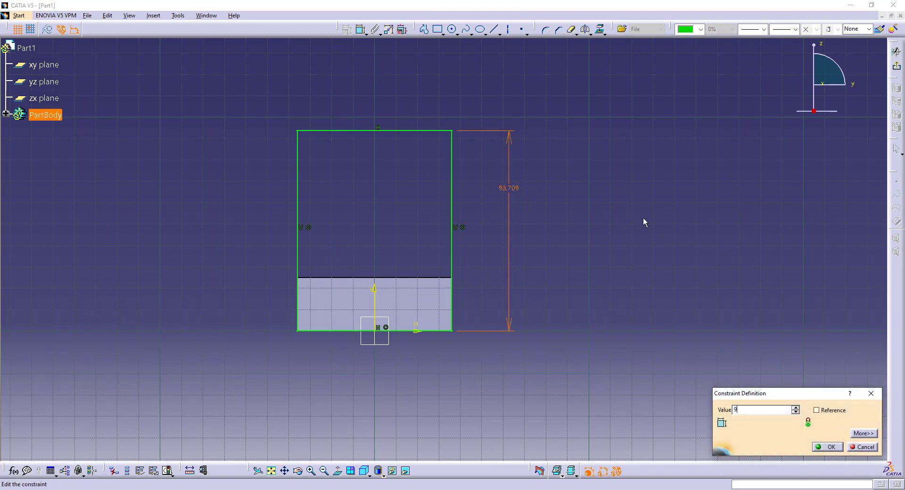
pyautogui.write('0')
pyautogui.press('Return')
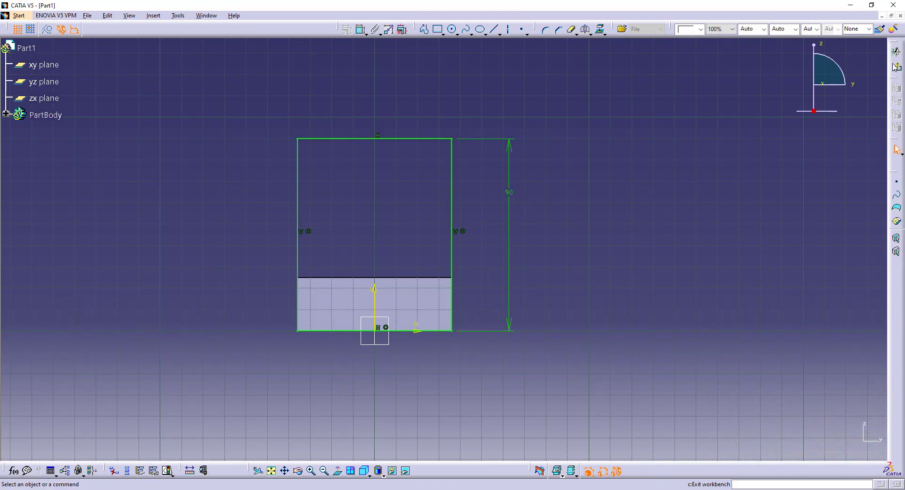
# - Exit the sketch and pad the rectangle 36 mm in the reversed direction, towards the slot, as given on the reference drawing
pyautogui.click(896, 66)
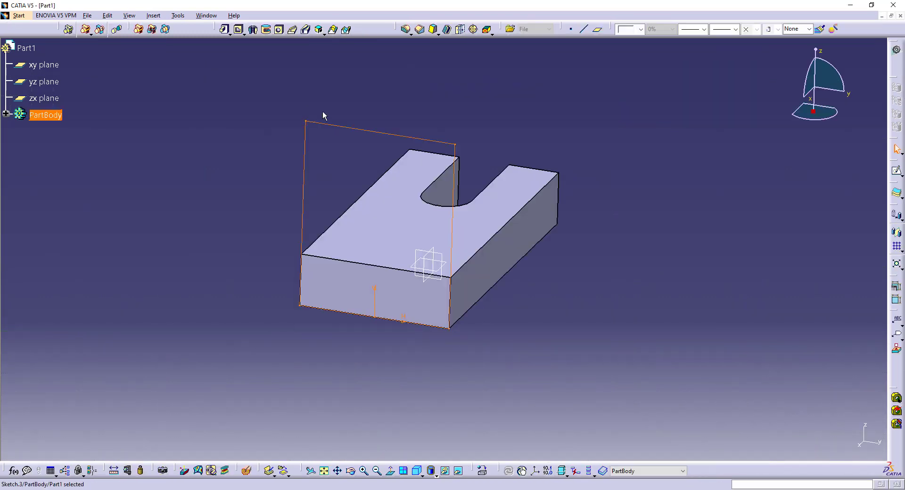
pyautogui.click(226, 31)
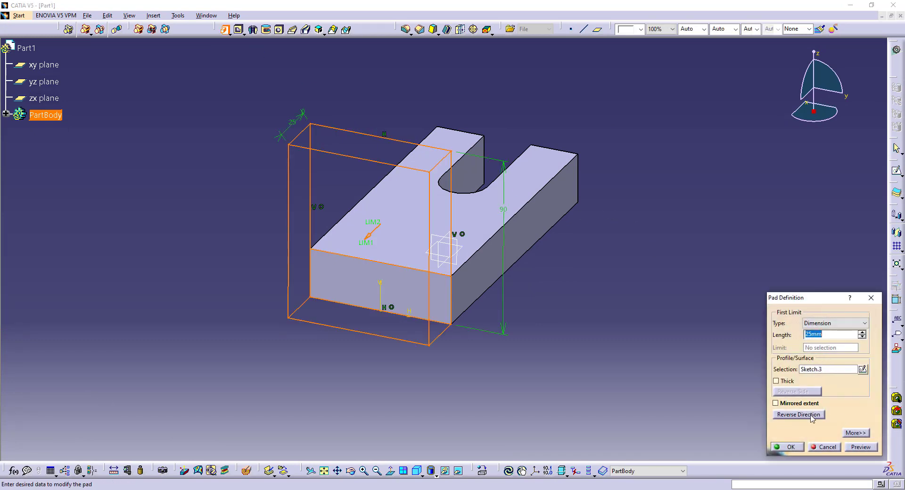
pyautogui.click(812, 415)
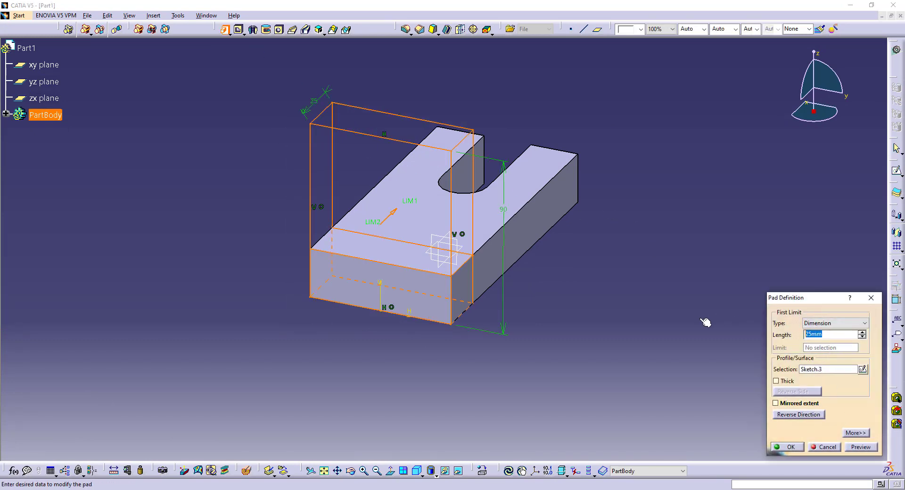
pyautogui.hotkey('alt', 'Tab')
pyautogui.hotkey('alt', 'Tab')
pyautogui.press('Return')
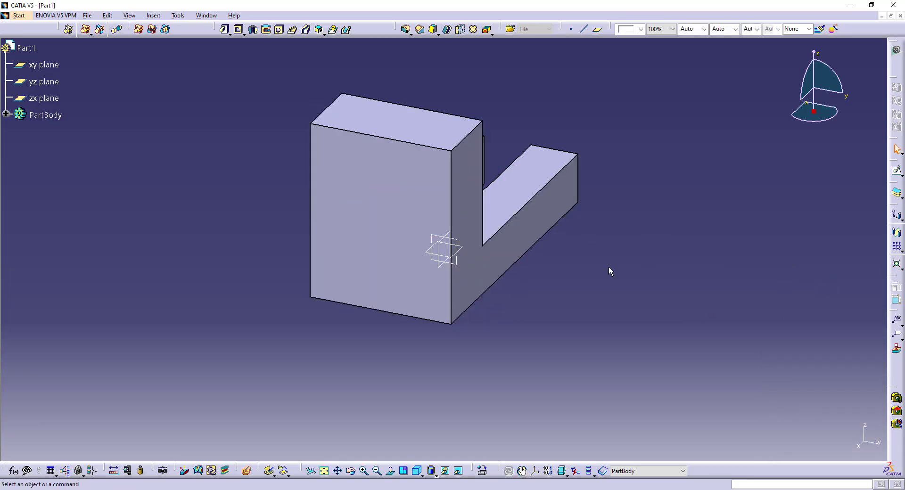
# - Start a sketch on the part's L-shaped side face and draw a rectangle about 68 x 14 mm over the lower corner beneath the upright block
pyautogui.click(553, 258)
pyautogui.click(896, 171)
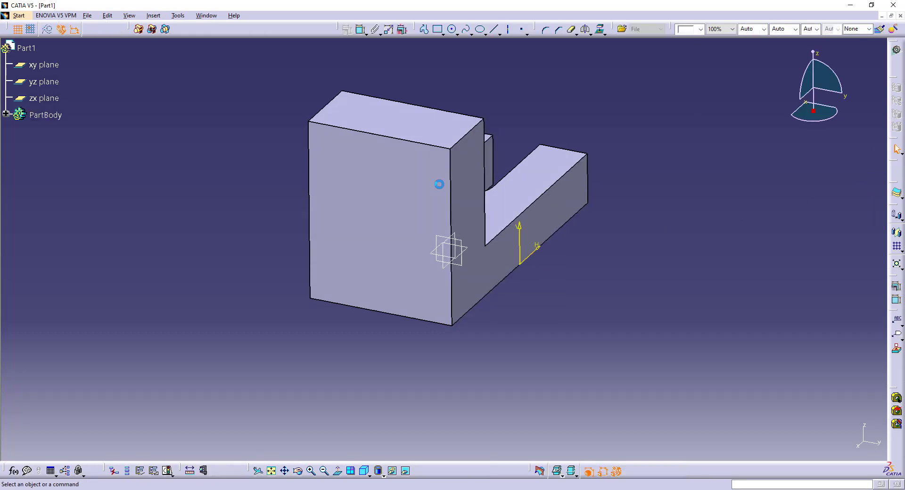
pyautogui.click(438, 30)
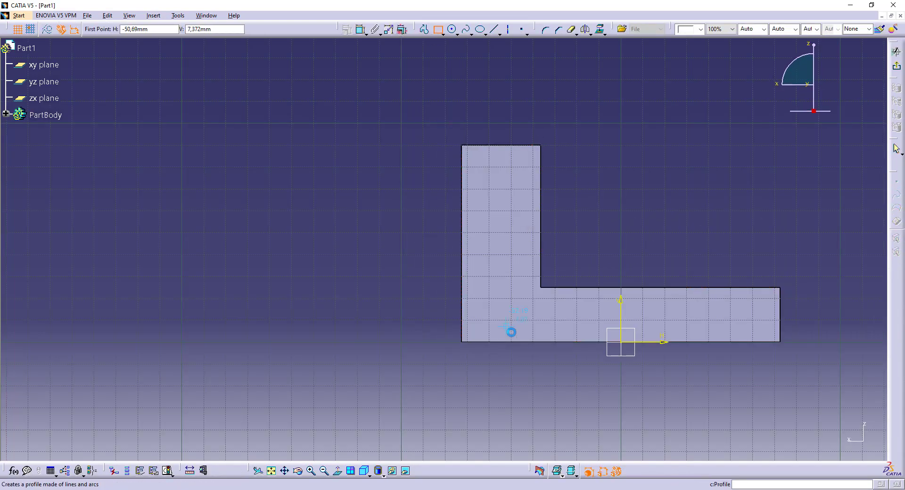
pyautogui.click(444, 320)
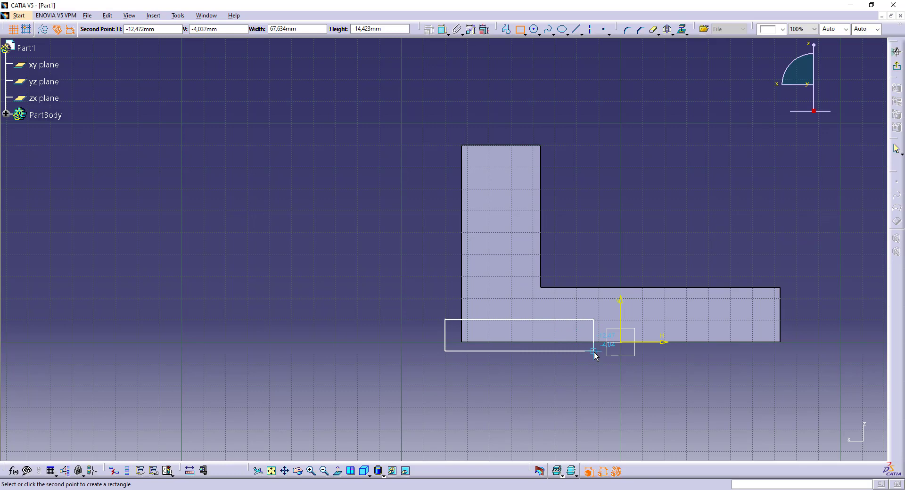
pyautogui.click(593, 351)
# - Make the rectangle's left line coincident with the block's outer vertical edge and its bottom line coincident with the base's bottom edge
pyautogui.click(359, 30)
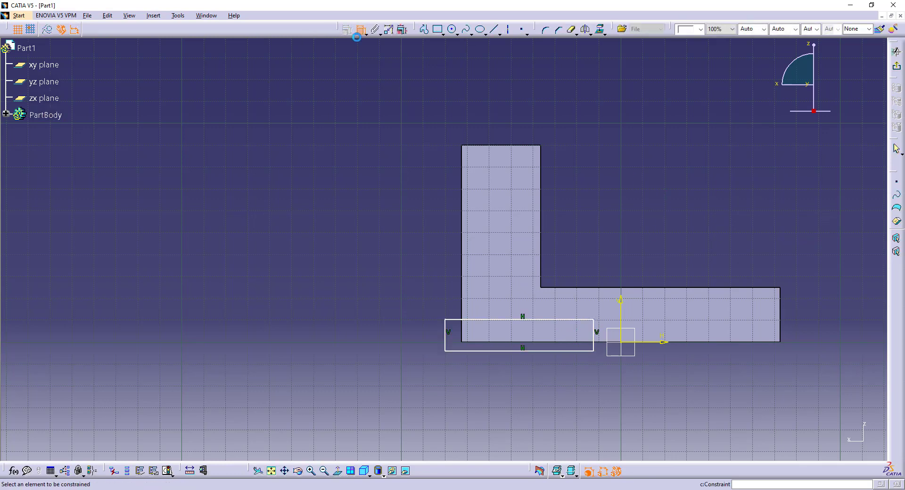
pyautogui.click(447, 327)
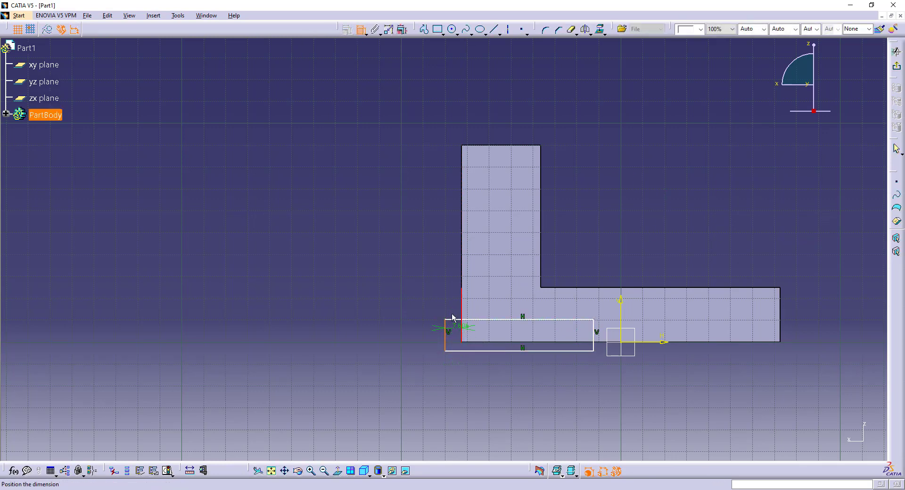
pyautogui.rightClick(462, 332)
pyautogui.click(461, 343)
pyautogui.click(502, 351)
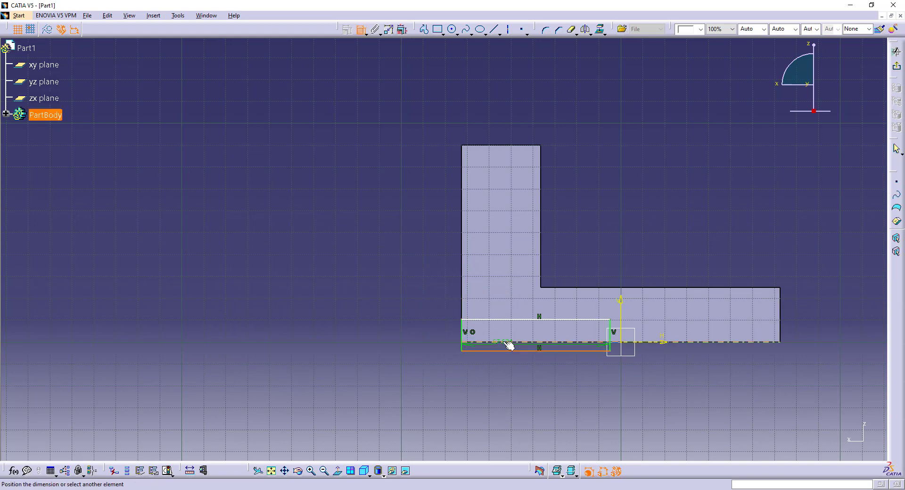
pyautogui.click(471, 342)
pyautogui.rightClick(440, 338)
pyautogui.click(478, 412)
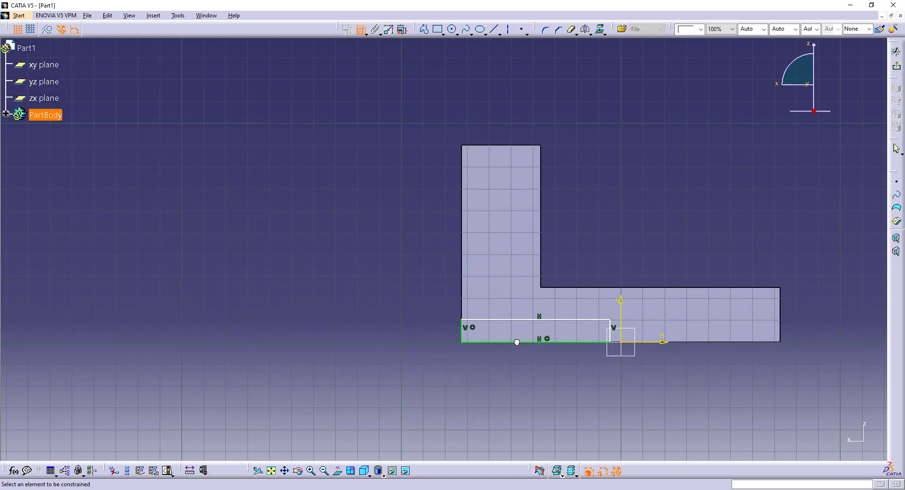
# - Dimension the rectangle's height and width and set them to 6 mm and 72 mm
pyautogui.click(462, 338)
pyautogui.click(432, 336)
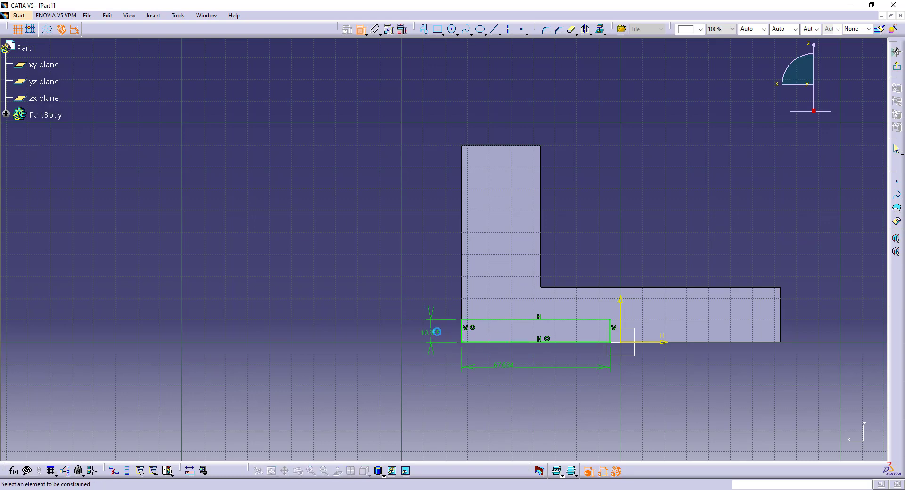
pyautogui.doubleClick(442, 332)
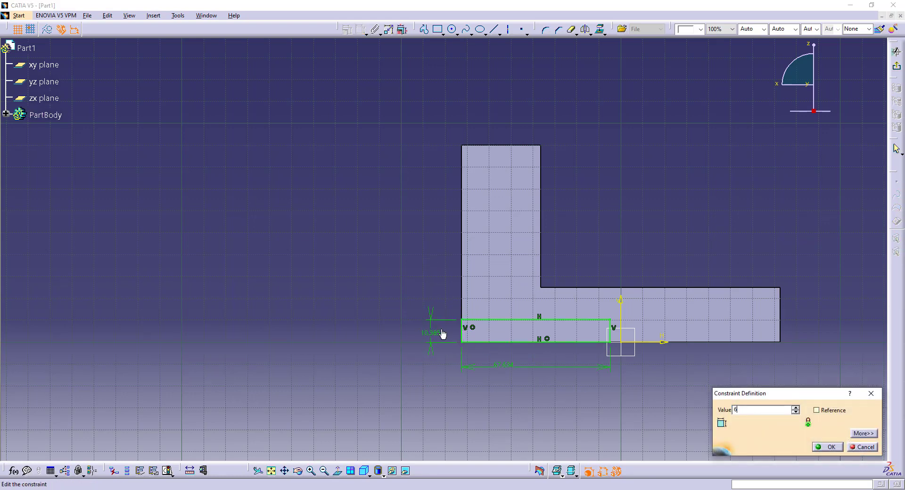
pyautogui.press('Return')
pyautogui.doubleClick(506, 373)
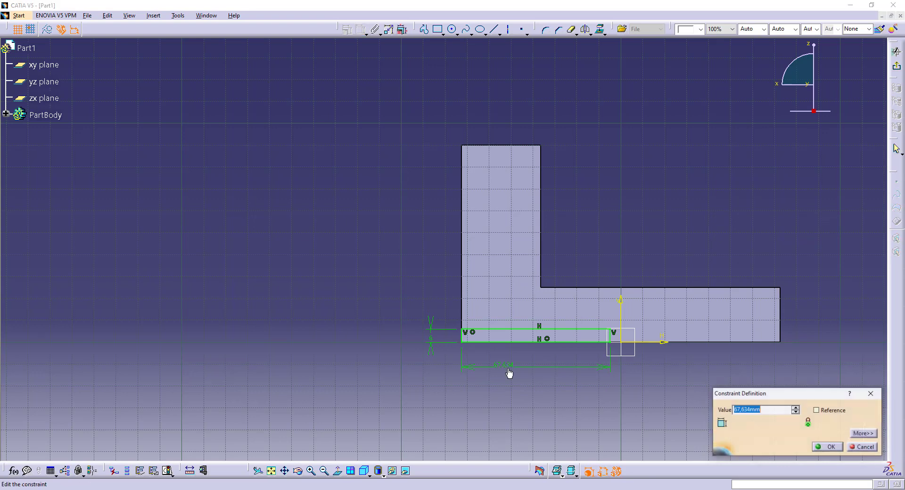
pyautogui.write('72')
pyautogui.press('Return')
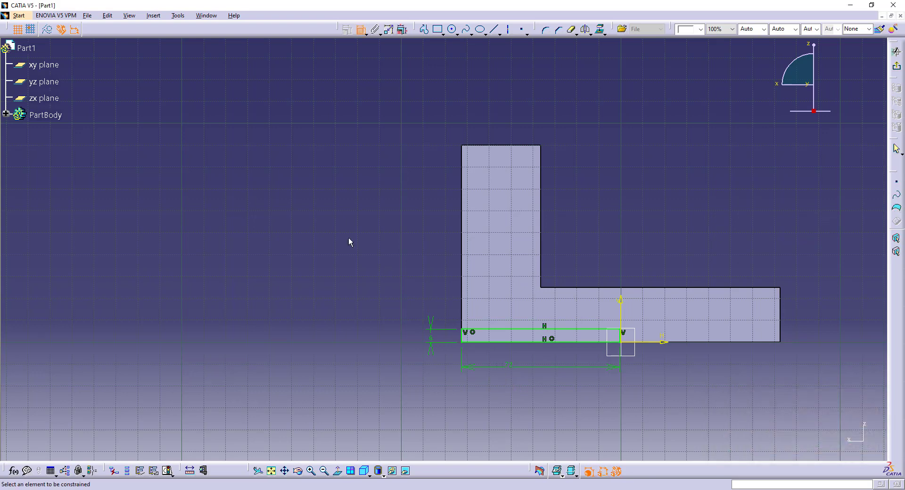
# - Exit the sketch and pocket the rectangle with the Dimension type to a depth of 50 mm, as given on the reference drawing
pyautogui.hotkey('alt', 'Tab')
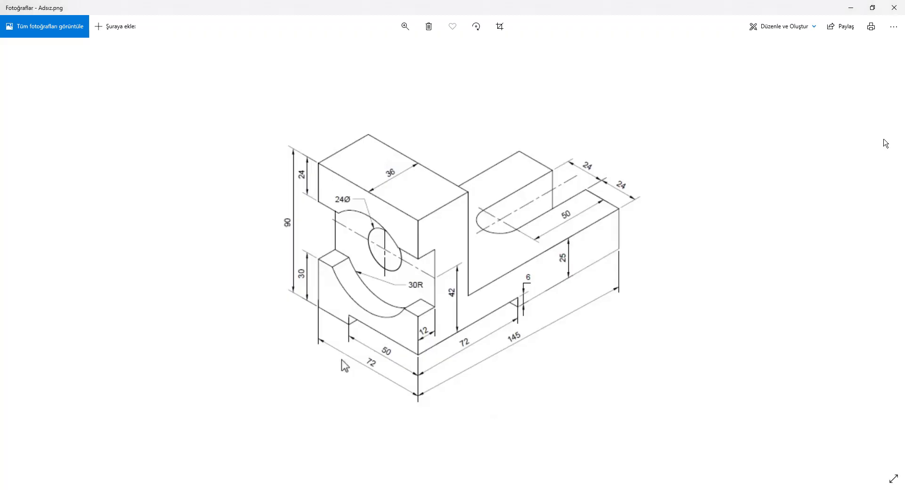
pyautogui.hotkey('alt', 'Tab')
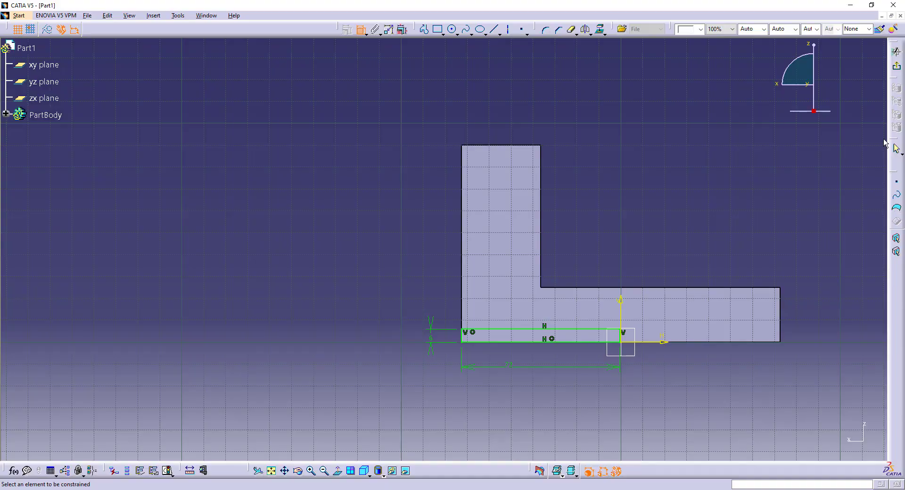
pyautogui.click(896, 65)
pyautogui.click(238, 29)
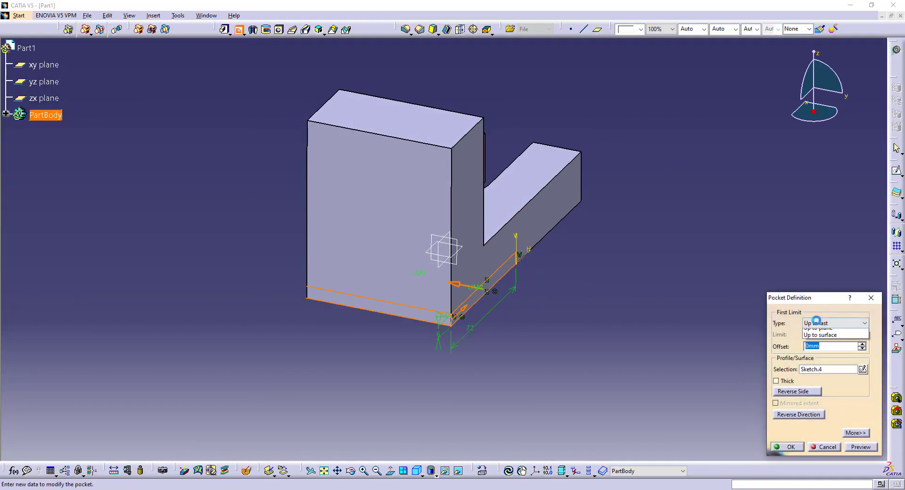
pyautogui.click(820, 322)
pyautogui.click(820, 330)
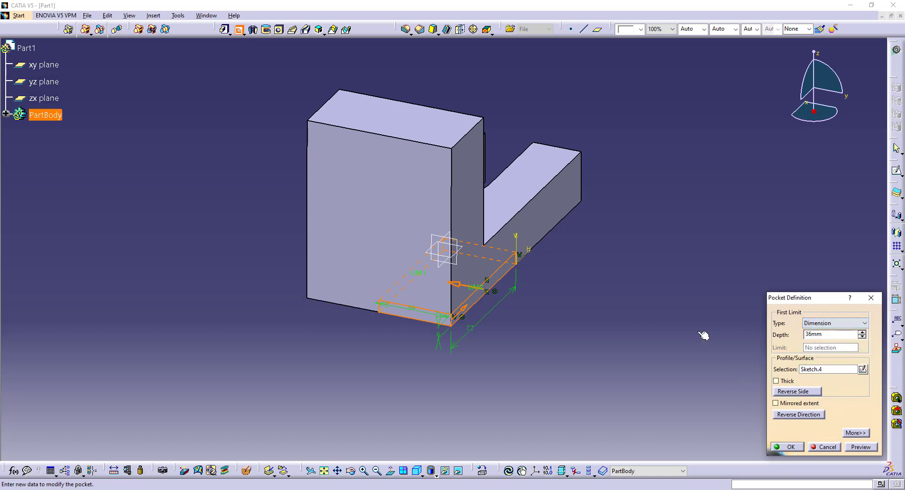
pyautogui.doubleClick(823, 334)
pyautogui.press('Return')
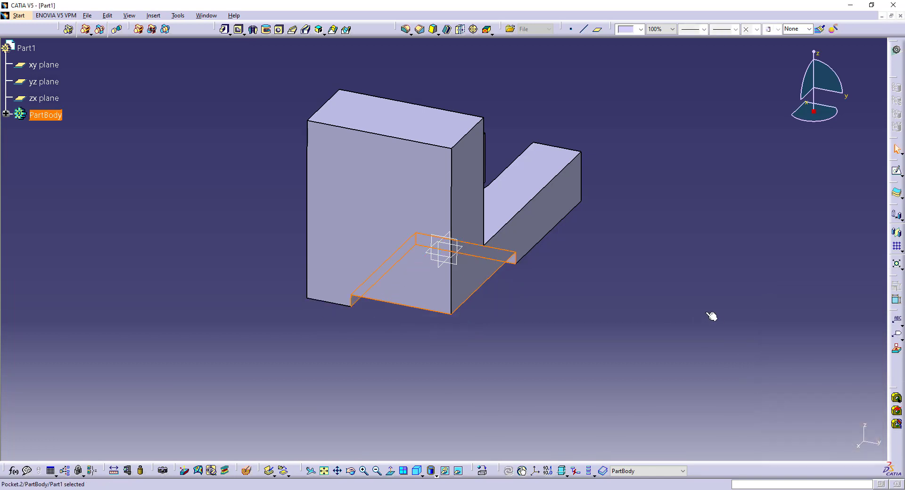
# - Start a sketch on the upright block's large end face and draw a rectangle about 21 mm tall across mid-height, overhanging both sides
pyautogui.click(702, 267)
pyautogui.click(420, 226)
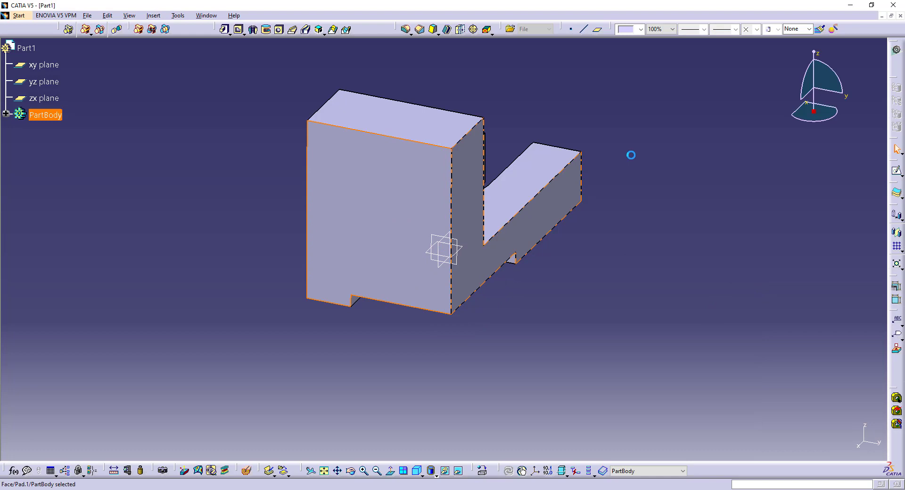
pyautogui.click(896, 170)
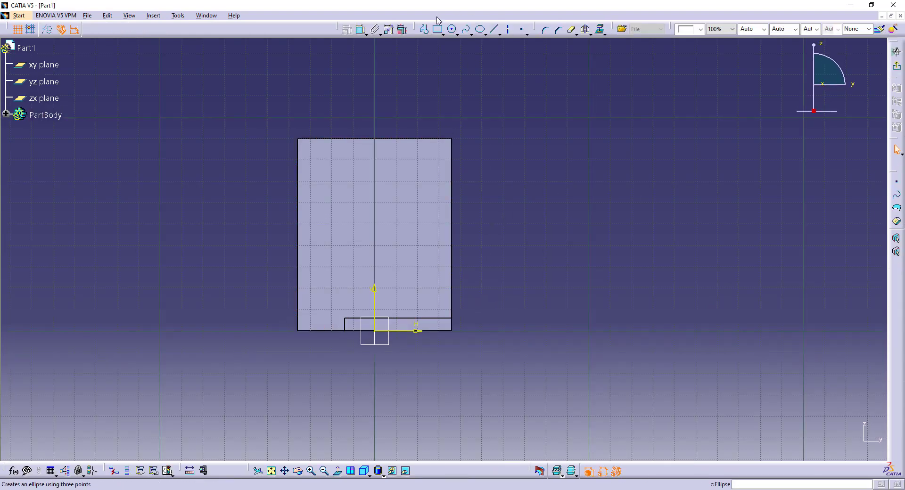
pyautogui.click(438, 29)
pyautogui.click(266, 206)
pyautogui.click(496, 250)
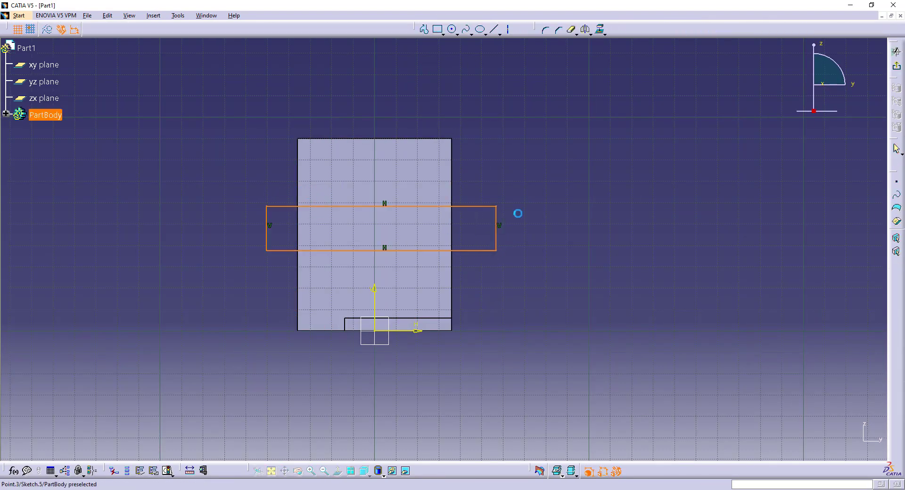
pyautogui.click(322, 127)
# - Make the rectangle's left line coincident with the left edge of the block's end face
pyautogui.click(361, 29)
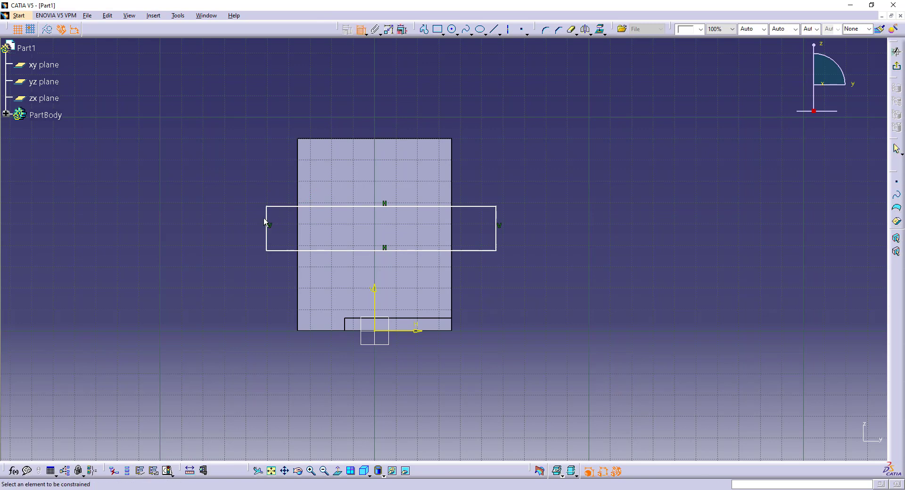
pyautogui.click(269, 217)
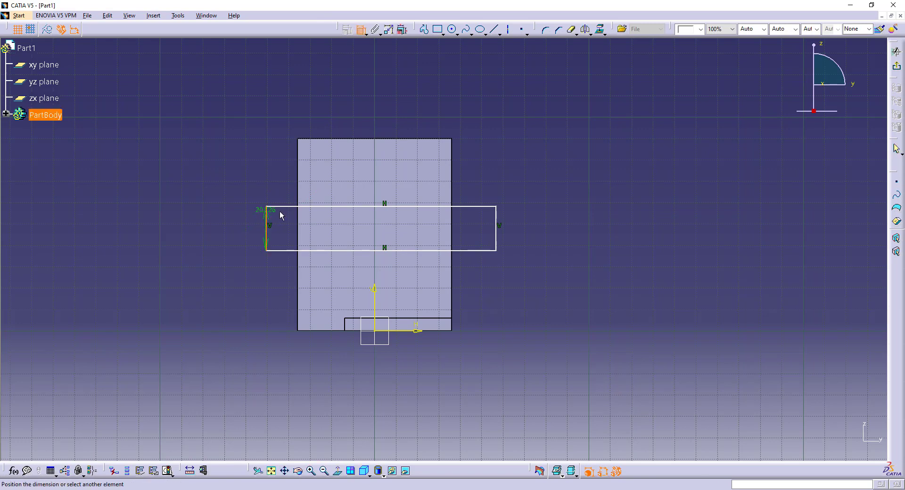
pyautogui.rightClick(267, 157)
pyautogui.click(306, 220)
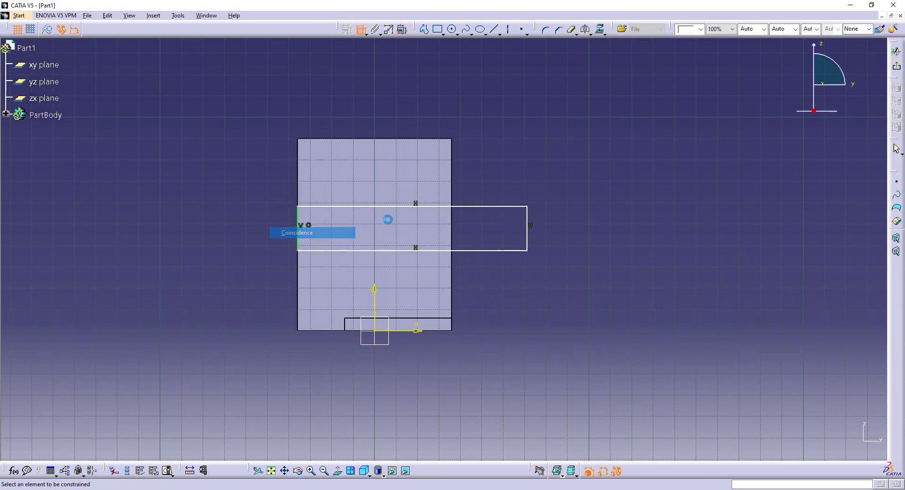
pyautogui.click(527, 225)
pyautogui.click(455, 229)
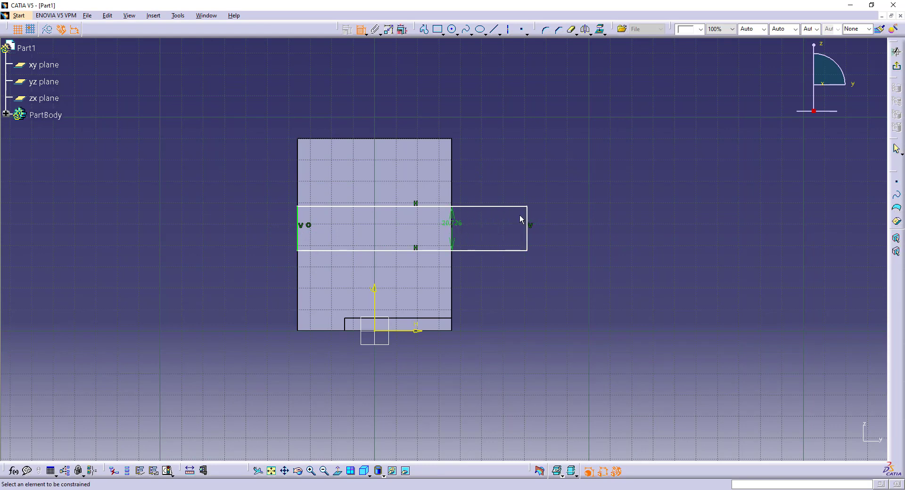
pyautogui.click(455, 229)
pyautogui.press('Delete')
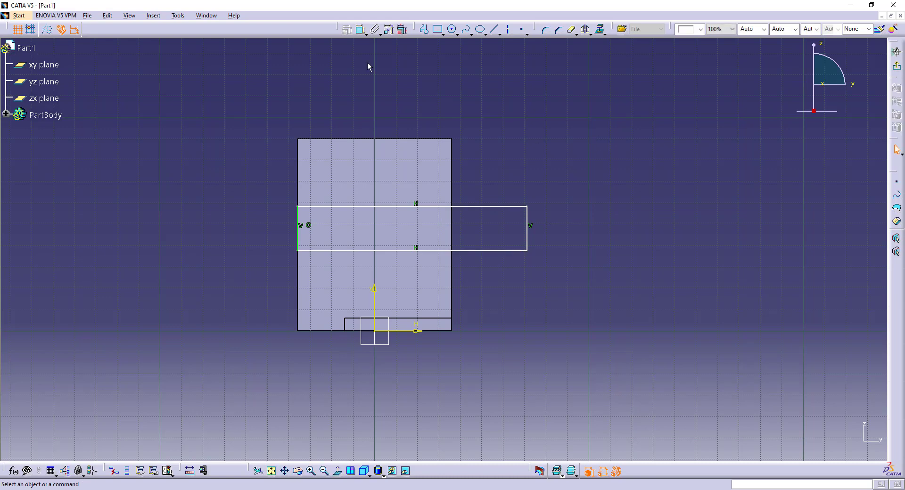
# - Make the rectangle's right line coincident with the right edge of the block's end face
pyautogui.click(360, 29)
pyautogui.click(529, 213)
pyautogui.rightClick(494, 182)
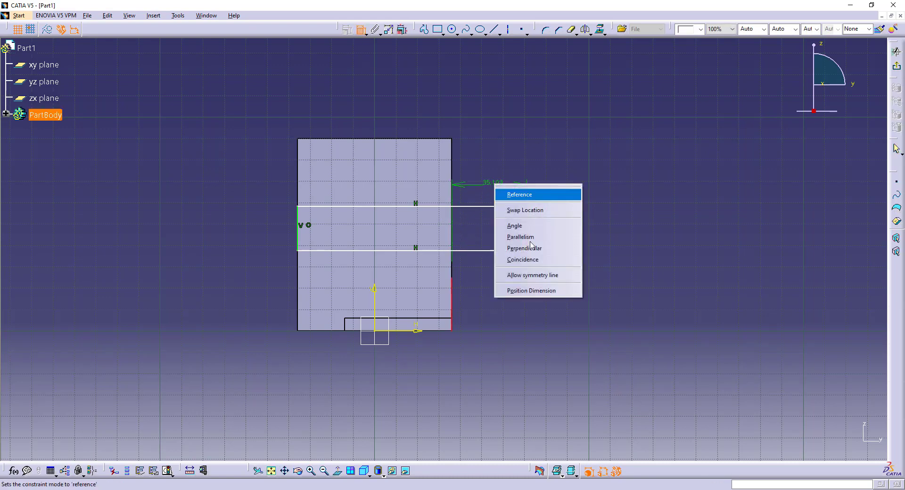
pyautogui.click(519, 257)
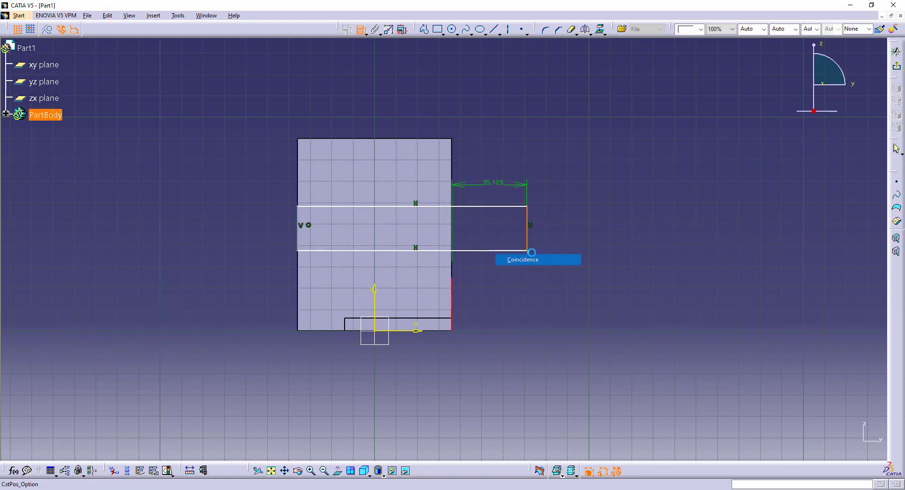
# - Dimension the distances from the rectangle's top line to the face's top edge and from its bottom line to the face's bottom edge
pyautogui.click(434, 205)
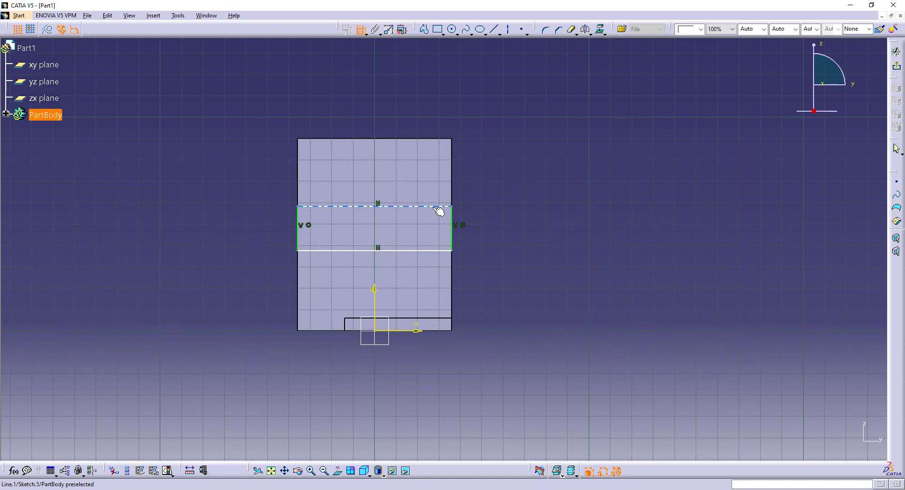
pyautogui.click(430, 139)
pyautogui.click(490, 169)
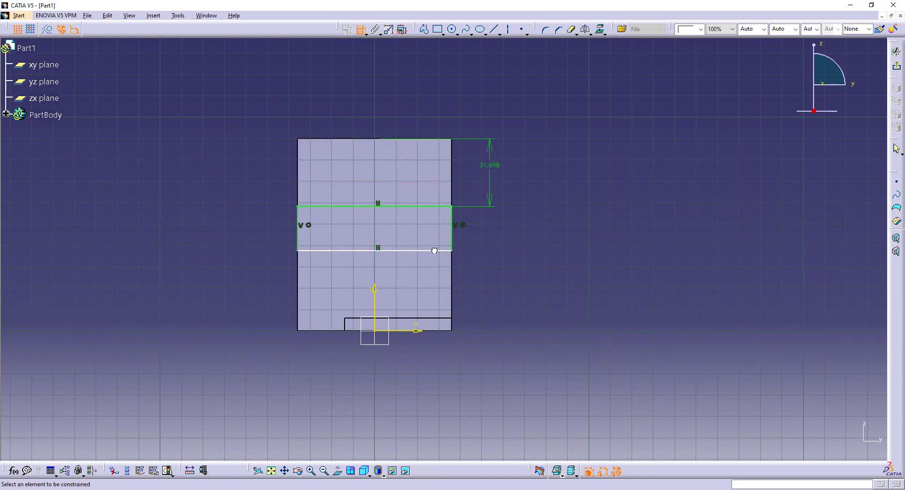
pyautogui.click(435, 252)
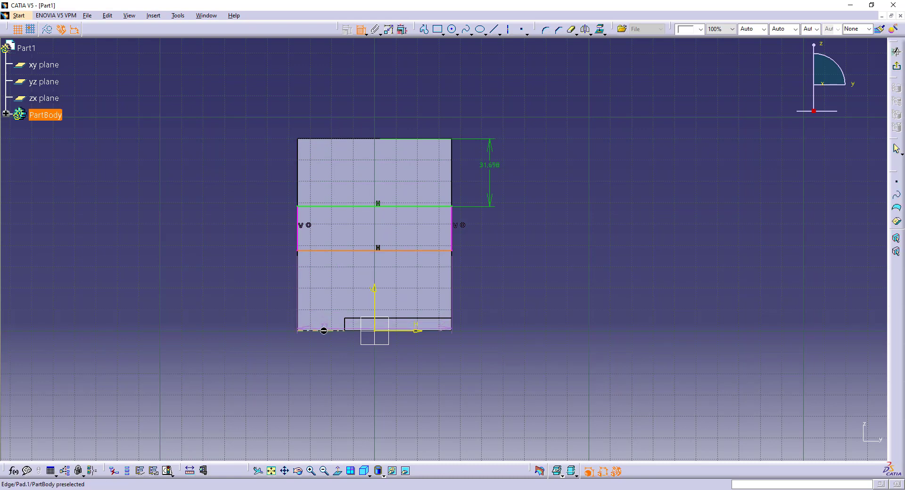
pyautogui.click(324, 330)
pyautogui.click(484, 282)
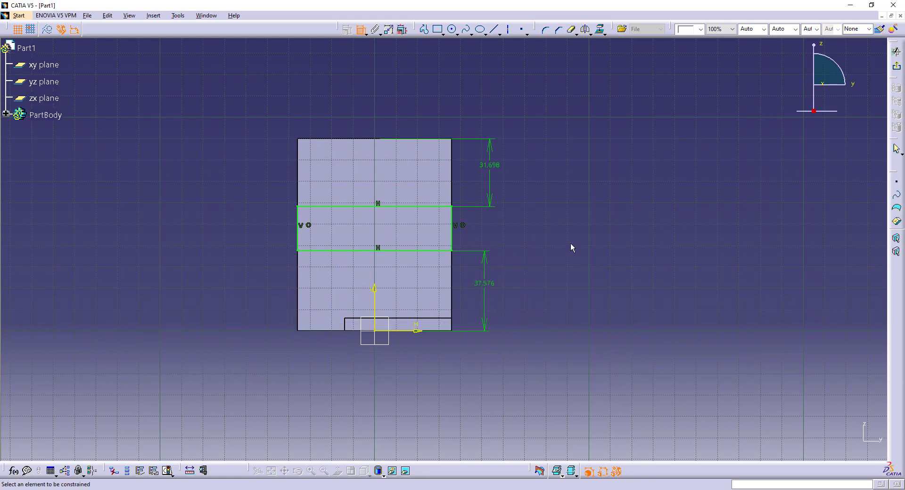
# - Set the rectangle's distance from the top edge to 24 mm and from the bottom edge to 30 mm
pyautogui.doubleClick(493, 168)
pyautogui.press('Return')
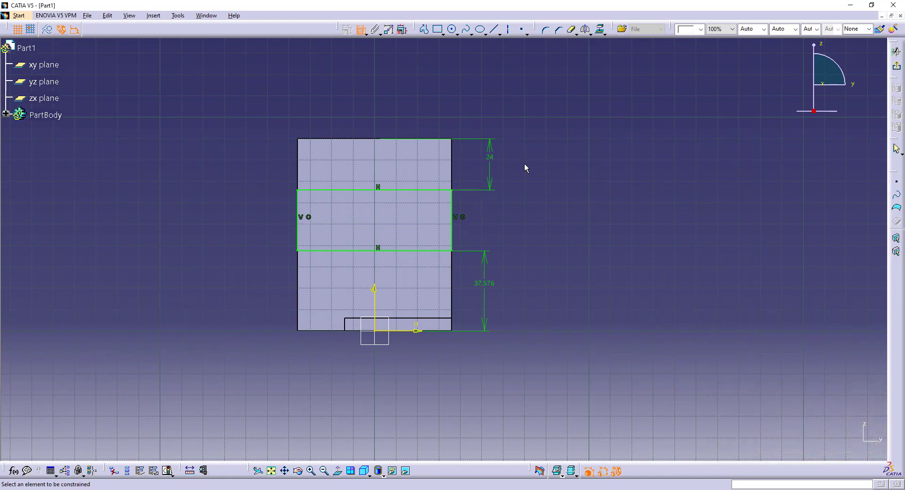
pyautogui.doubleClick(486, 282)
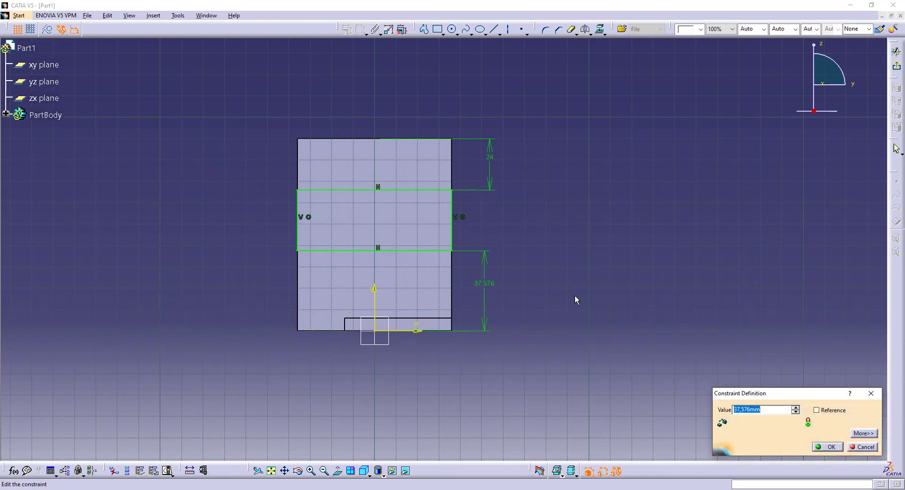
pyautogui.write('30')
pyautogui.press('Return')
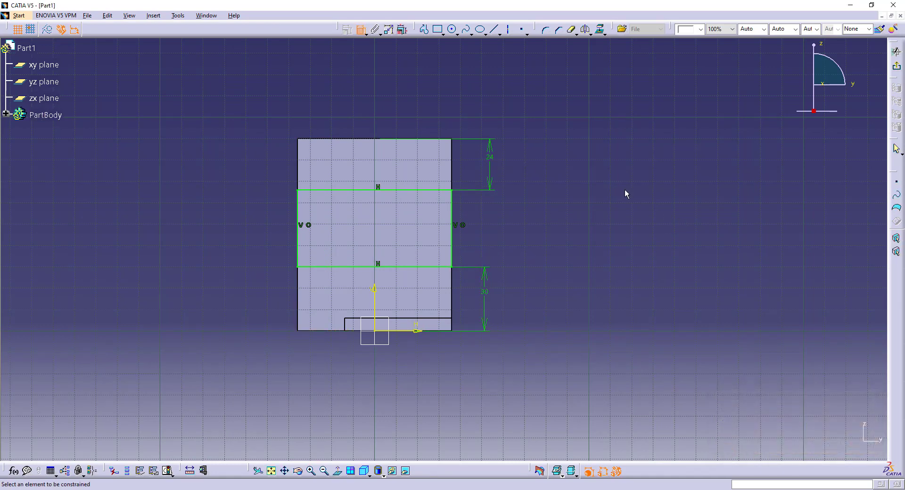
pyautogui.press('Escape')
# - Draw a circle centred near the rectangle's middle, crossing its top and bottom lines but staying inside the face's side edges
pyautogui.click(452, 29)
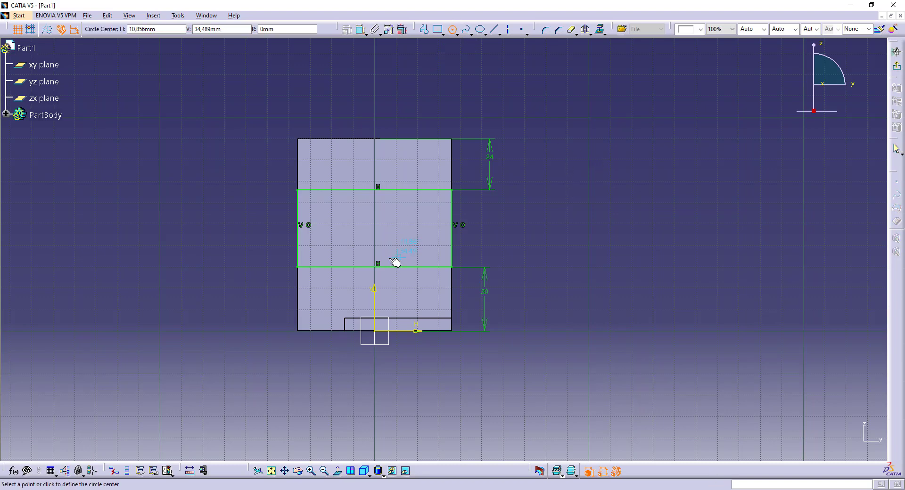
pyautogui.click(378, 231)
pyautogui.click(440, 231)
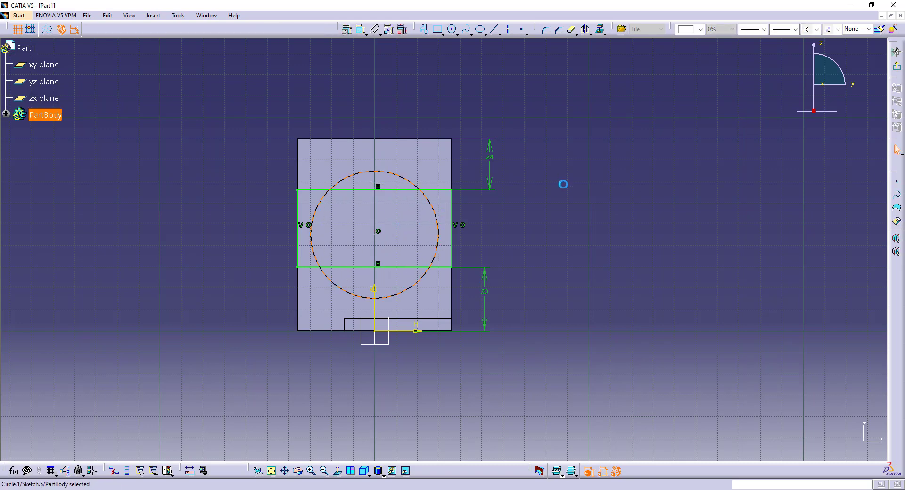
# - Dimension the large circle's diameter and set it to 60 mm, following the 30 mm radius in the reference drawing
pyautogui.click(360, 29)
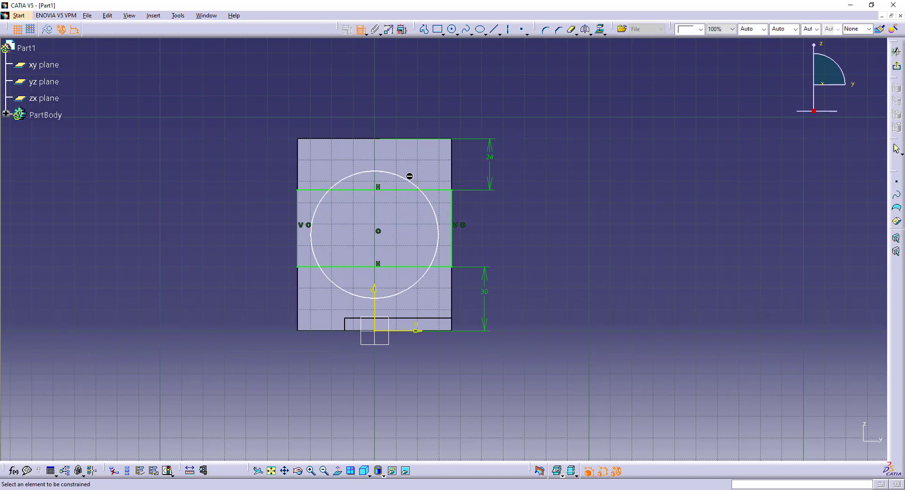
pyautogui.click(414, 184)
pyautogui.hotkey('alt', 'Tab')
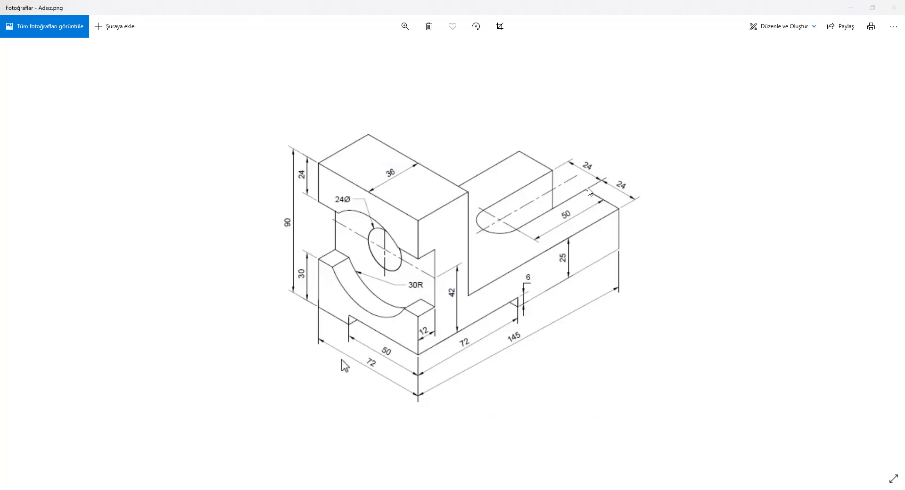
pyautogui.hotkey('alt', 'Tab')
pyautogui.doubleClick(595, 178)
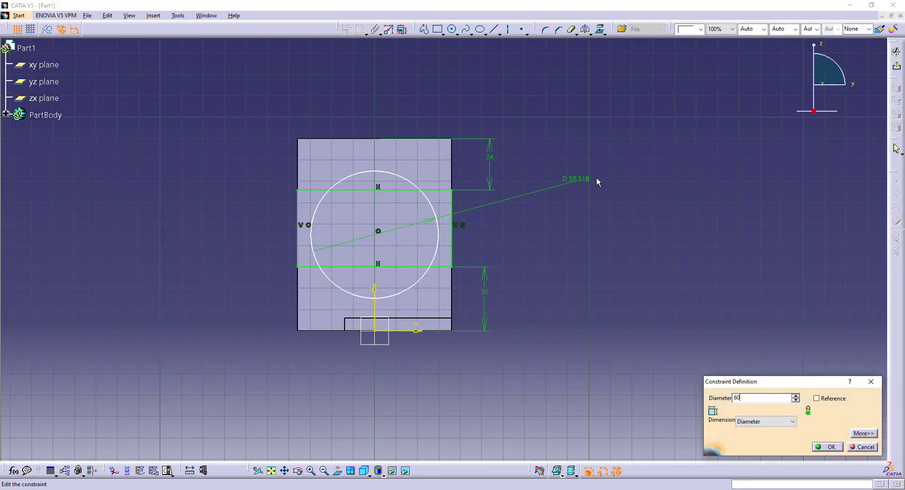
pyautogui.press('Return')
# - Dimension the height of the circle's centre above the face's bottom edge and set it to 42 mm
pyautogui.click(378, 232)
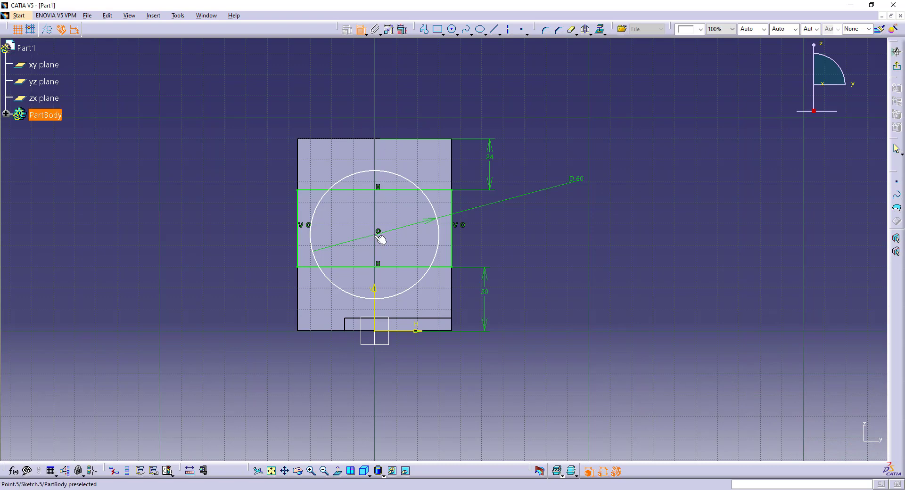
pyautogui.click(331, 331)
pyautogui.click(562, 282)
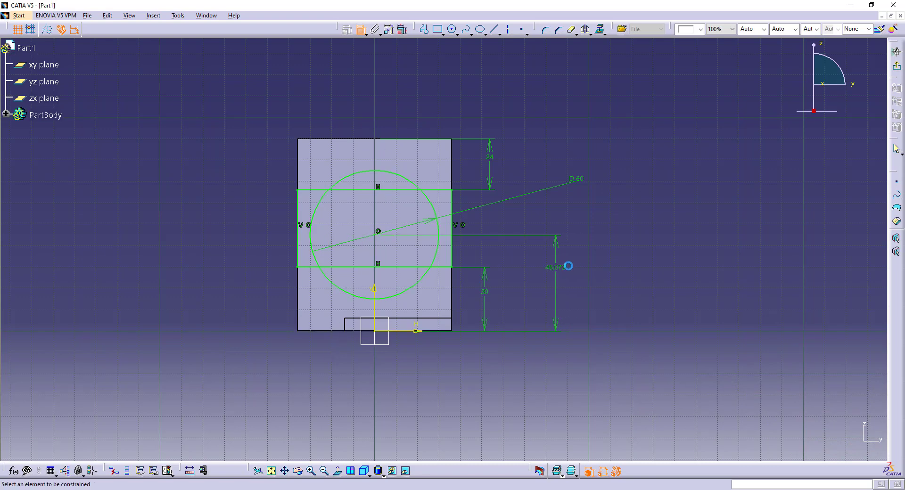
pyautogui.doubleClick(556, 272)
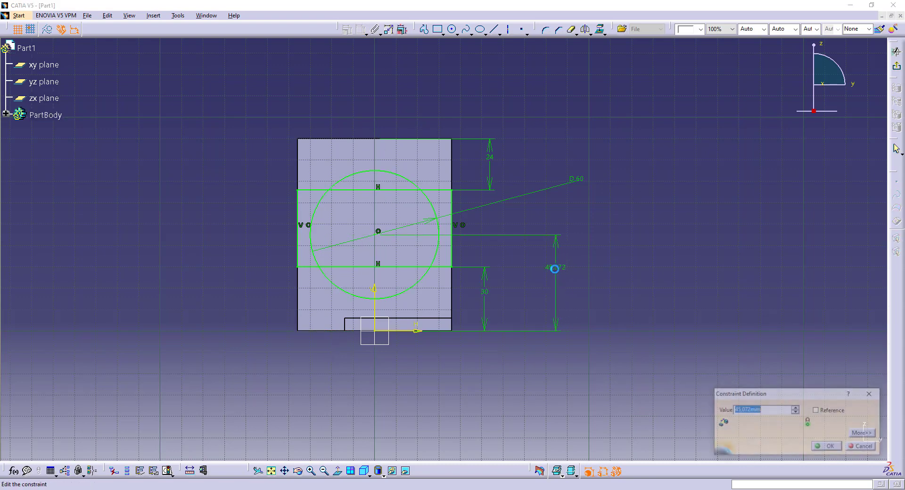
pyautogui.write('42')
pyautogui.press('Return')
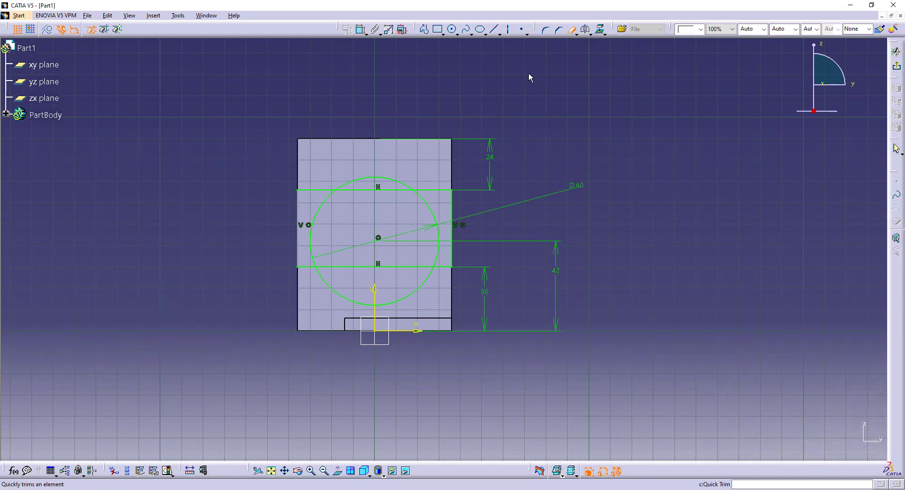
# - Quick Trim the rectangle's lines inside the circle and the circle's side arcs, leaving one outline with upper and lower arcs
pyautogui.click(384, 190)
pyautogui.click(320, 228)
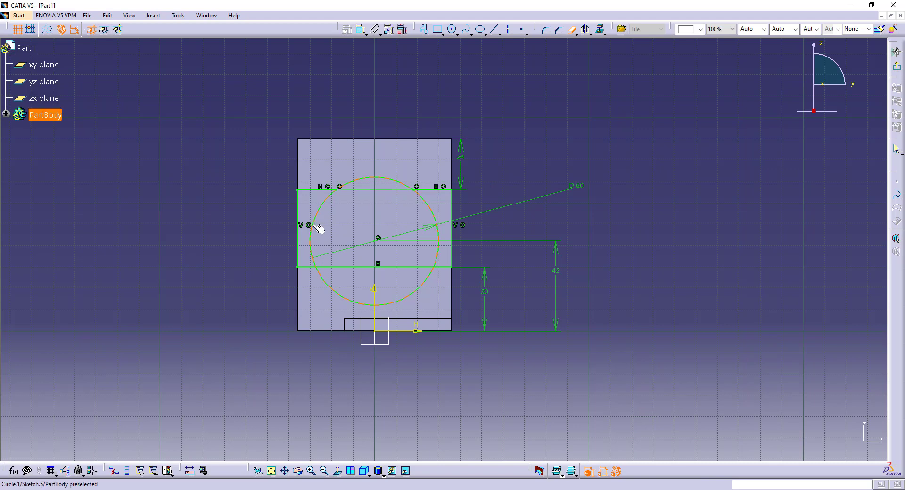
pyautogui.click(439, 229)
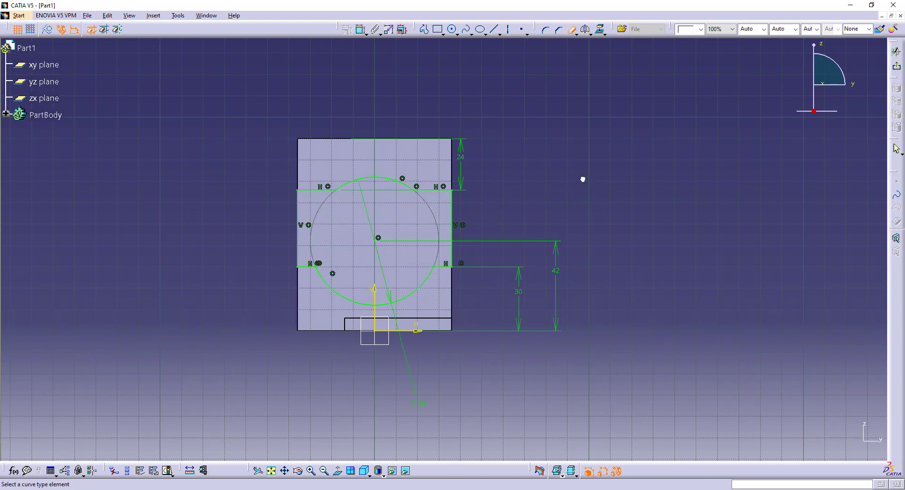
# - Draw a smaller circle about 30 mm in diameter, concentric with the trimmed arcs
pyautogui.click(451, 28)
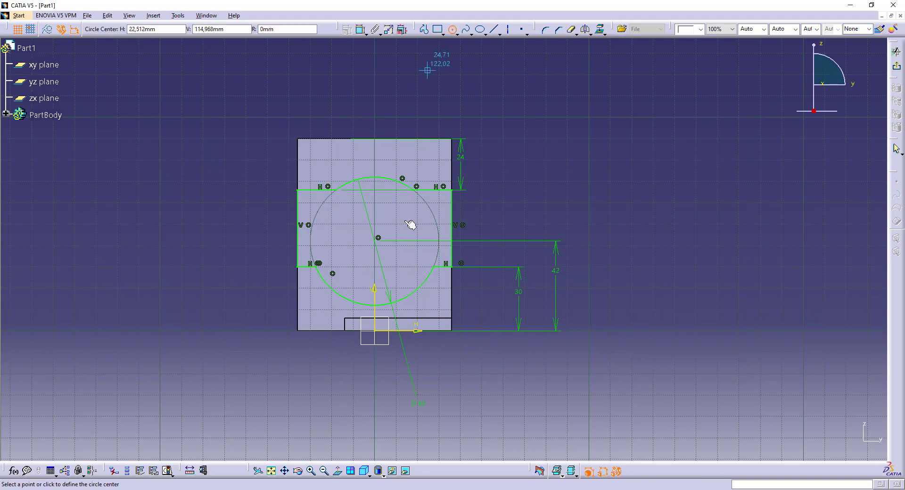
pyautogui.click(377, 238)
pyautogui.click(409, 235)
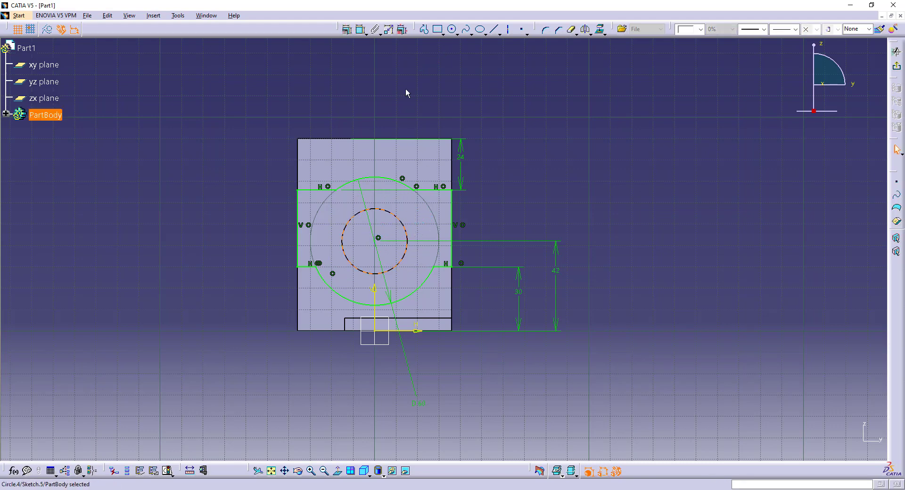
# - Dimension the inner circle's diameter and set it to 24 mm, as in the reference drawing
pyautogui.click(359, 30)
pyautogui.click(525, 198)
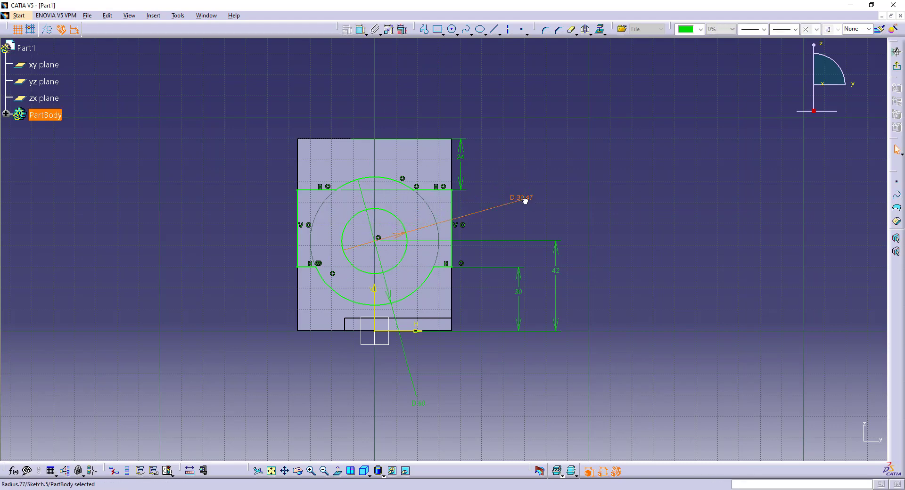
pyautogui.doubleClick(525, 198)
pyautogui.hotkey('alt', 'Tab')
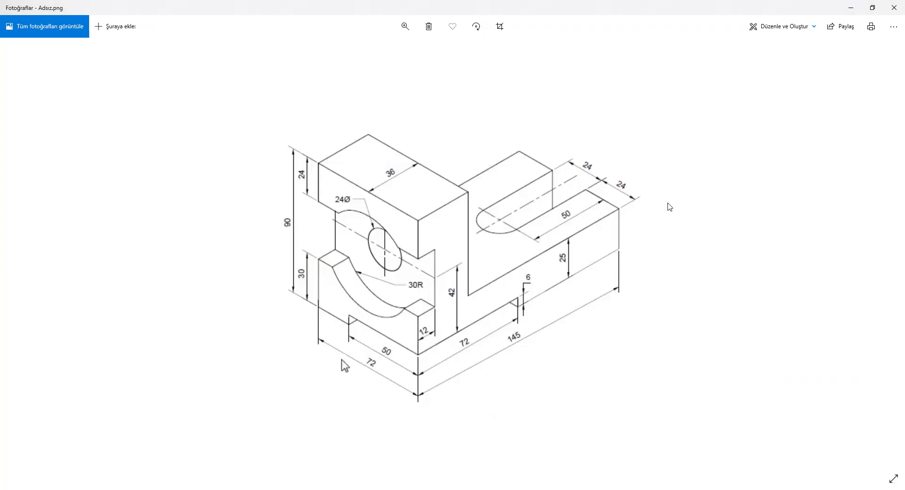
pyautogui.hotkey('alt', 'Tab')
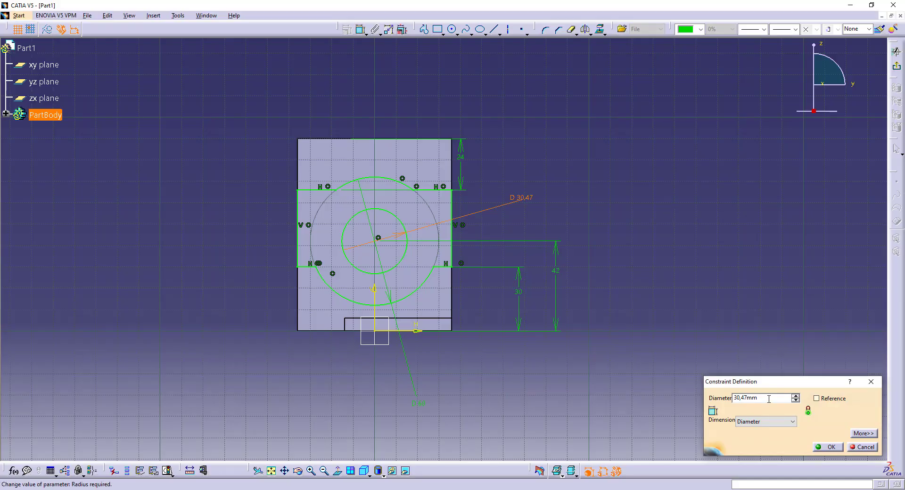
pyautogui.write('24')
pyautogui.press('Return')
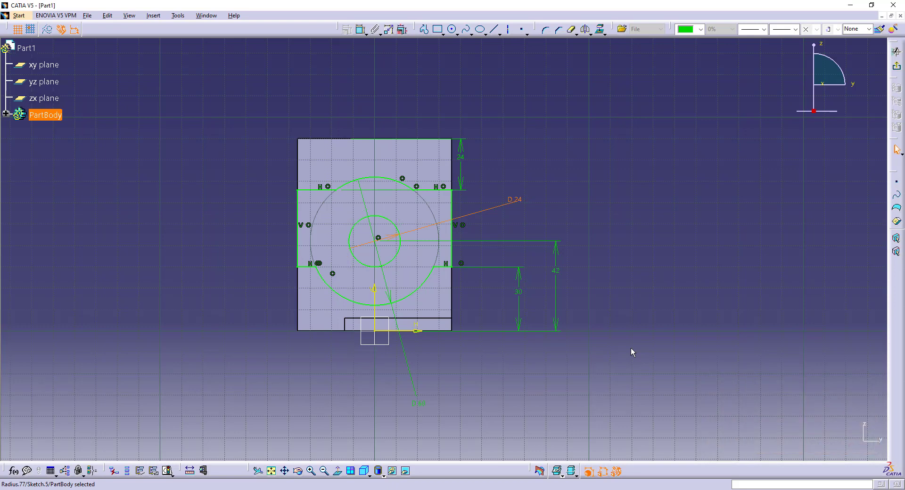
# - Finish the sketch, start a Multi-Pocket from it, and set the outer outline's domain to a depth of 12 mm
pyautogui.click(896, 65)
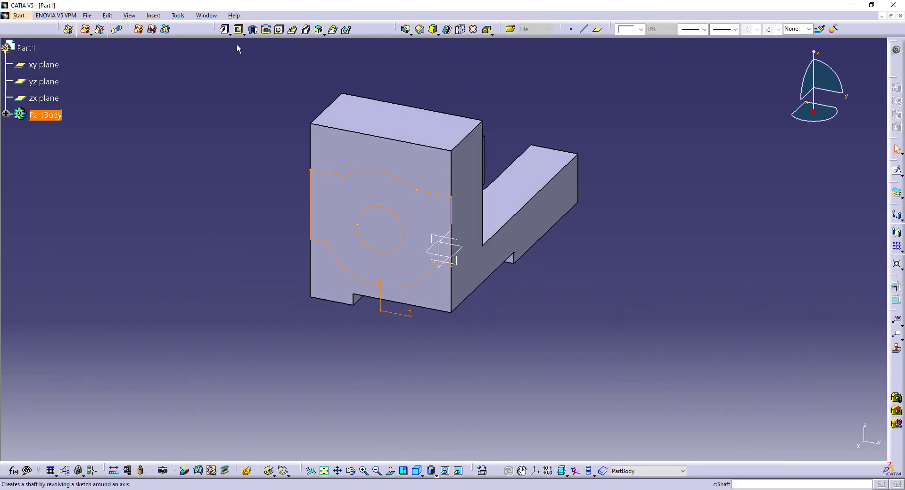
pyautogui.click(243, 33)
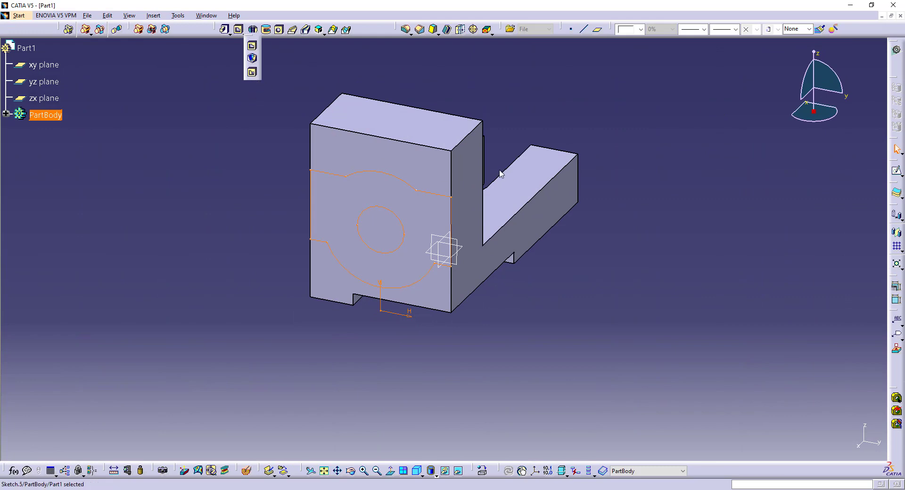
pyautogui.click(253, 73)
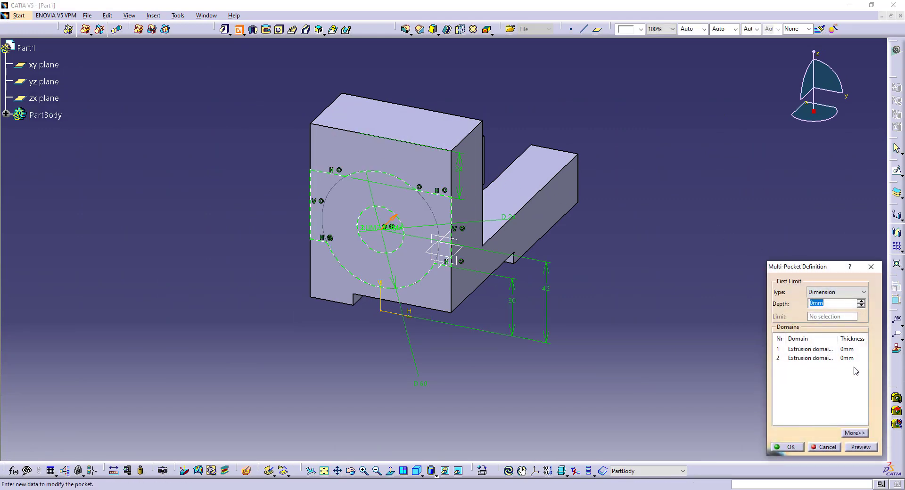
pyautogui.click(822, 349)
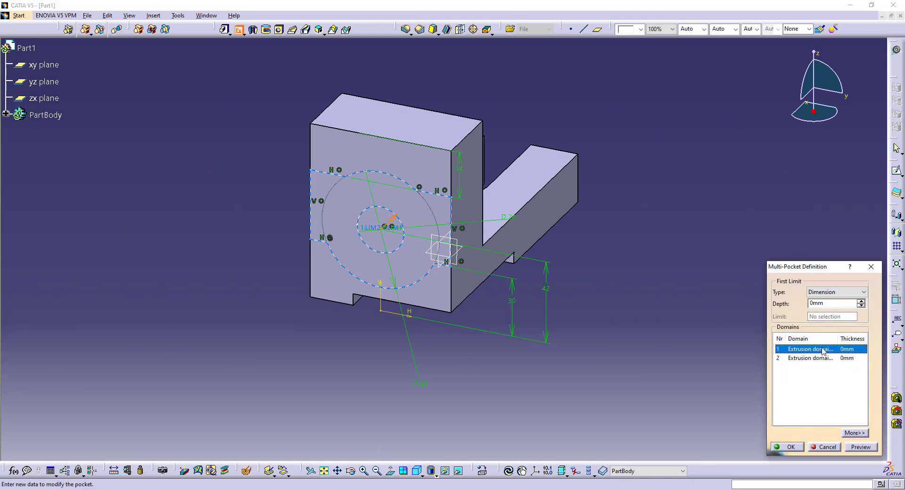
pyautogui.hotkey('alt', 'Tab')
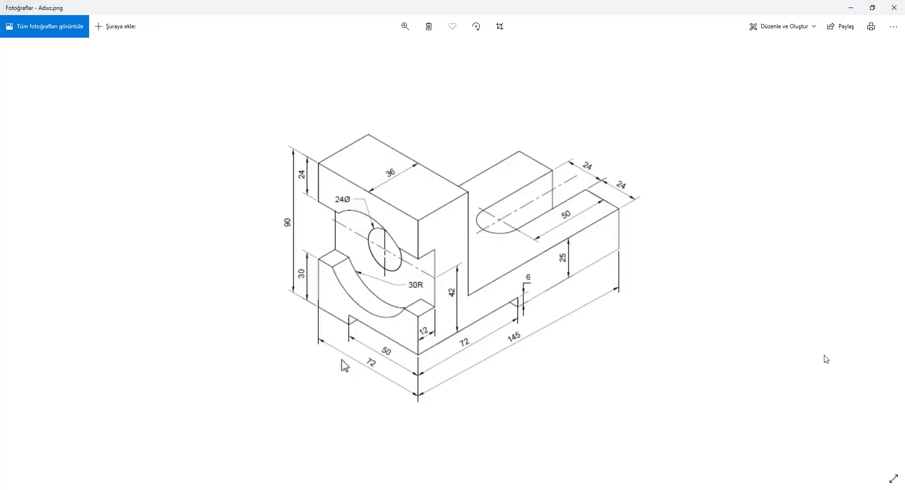
pyautogui.hotkey('alt', 'Tab')
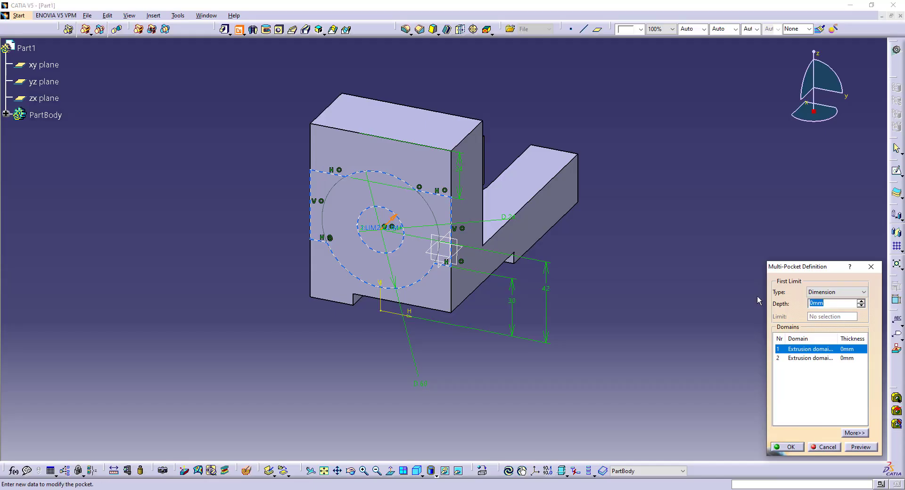
# - Set the inner circle's domain to a depth of 36 mm, preview the cut and create the Multi-Pocket
pyautogui.click(807, 360)
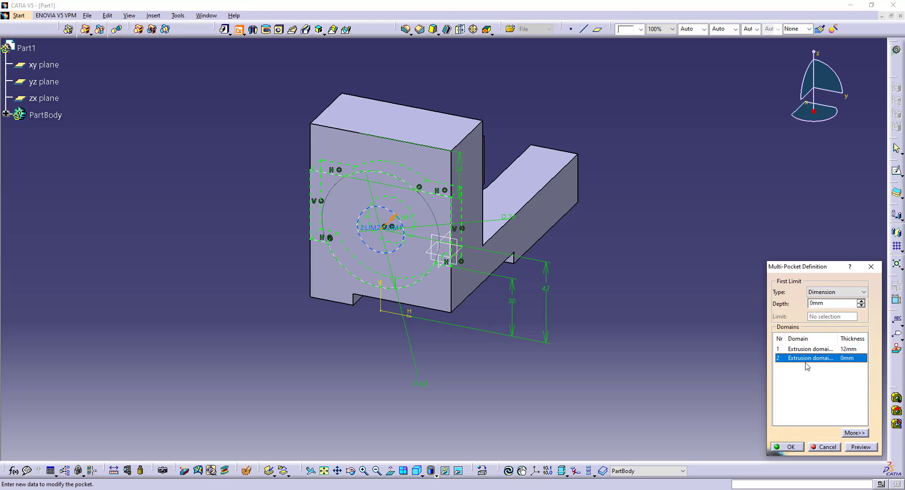
pyautogui.hotkey('alt', 'Tab')
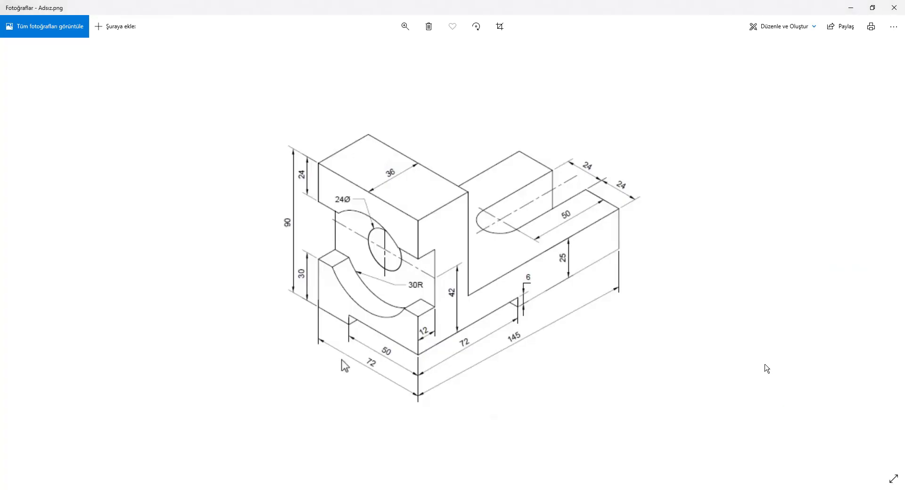
pyautogui.hotkey('alt', 'Tab')
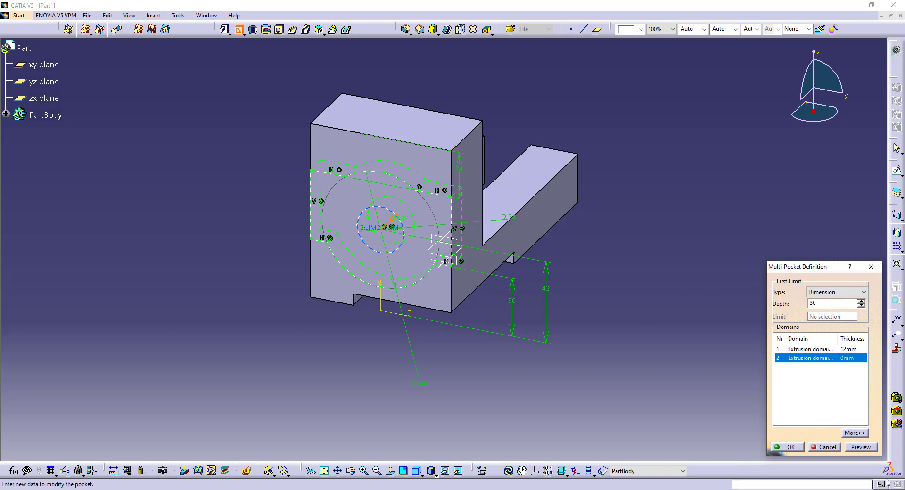
pyautogui.click(860, 446)
pyautogui.moveTo(316, 354); pyautogui.dragTo(295, 325, button='middle')
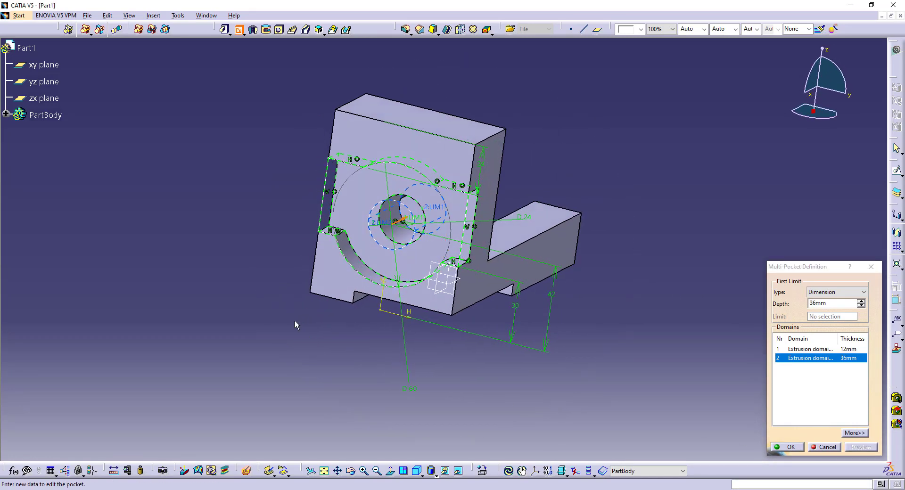
pyautogui.click(786, 447)
# - Examine the finished bracket from the front, side, rear and isometric directions, checking the slot, recesses and bore
pyautogui.click(416, 471)
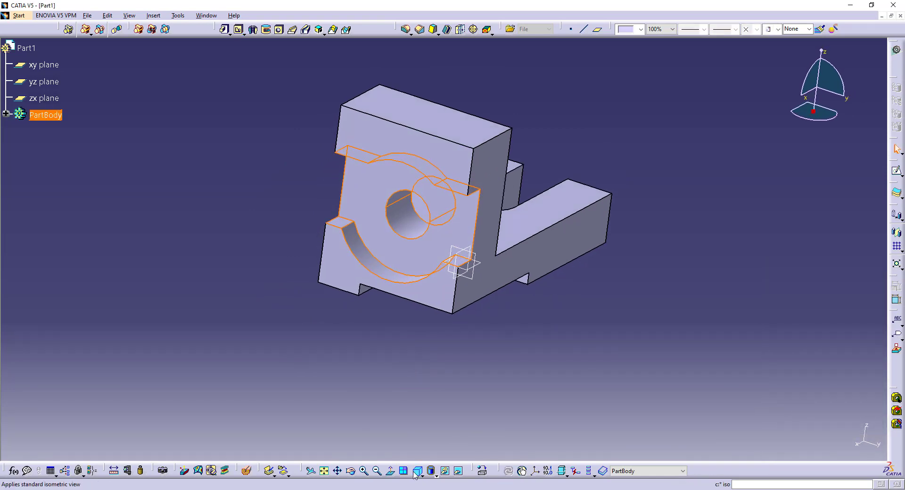
pyautogui.click(378, 382)
pyautogui.moveTo(394, 373); pyautogui.dragTo(717, 266, button='middle')
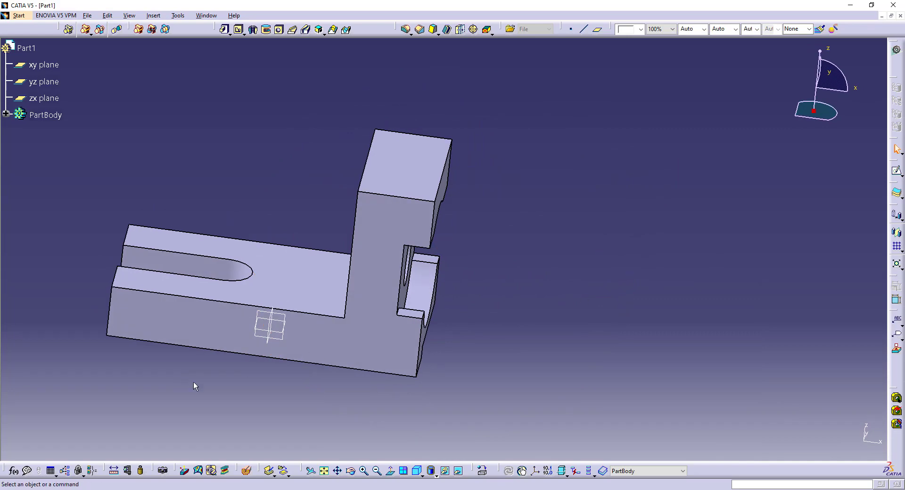
pyautogui.moveTo(194, 384); pyautogui.dragTo(697, 230, button='middle')
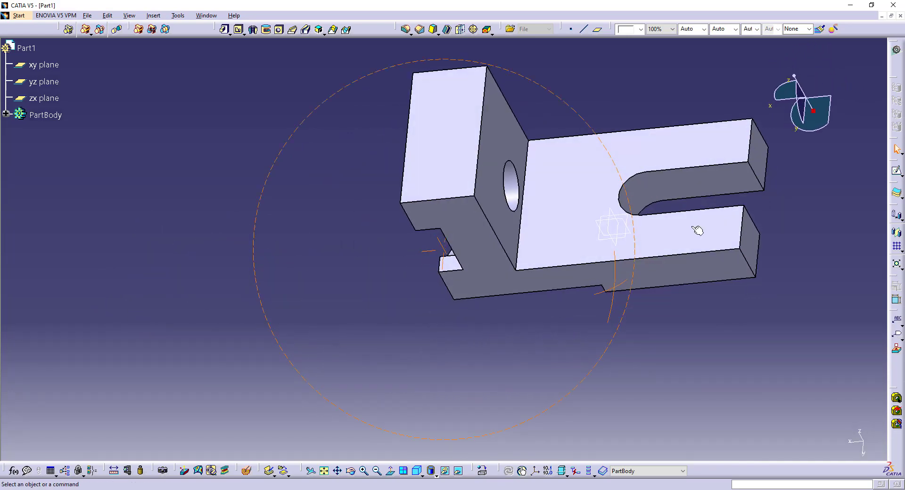
pyautogui.moveTo(482, 355); pyautogui.dragTo(636, 212, button='middle')
pyautogui.moveTo(282, 268); pyautogui.dragTo(310, 369, button='middle')
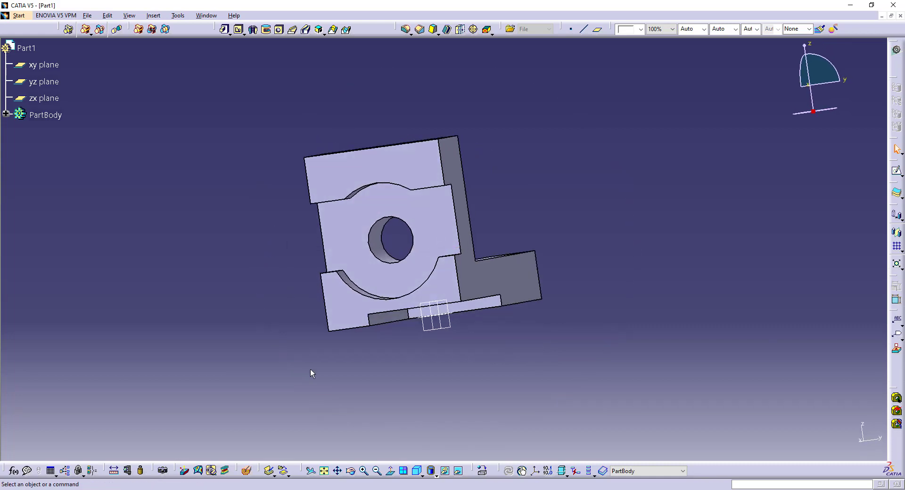
pyautogui.click(416, 471)
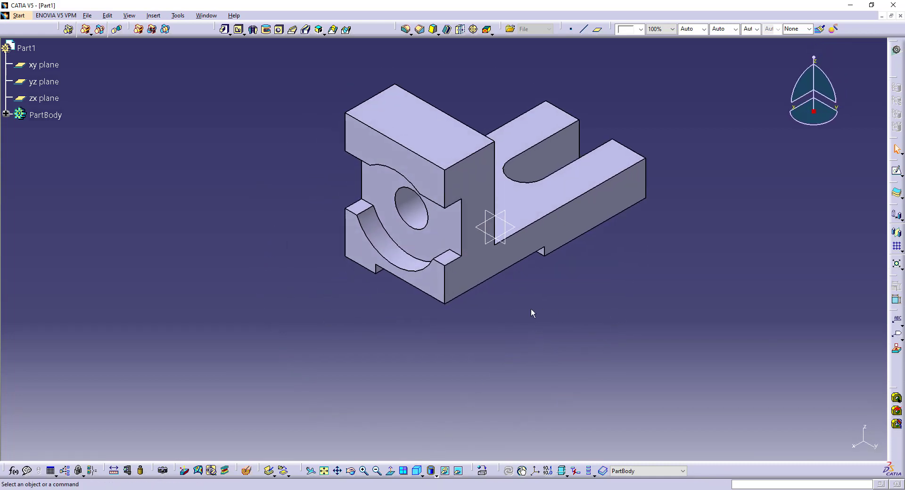
pyautogui.moveTo(583, 295); pyautogui.dragTo(506, 325, button='middle')
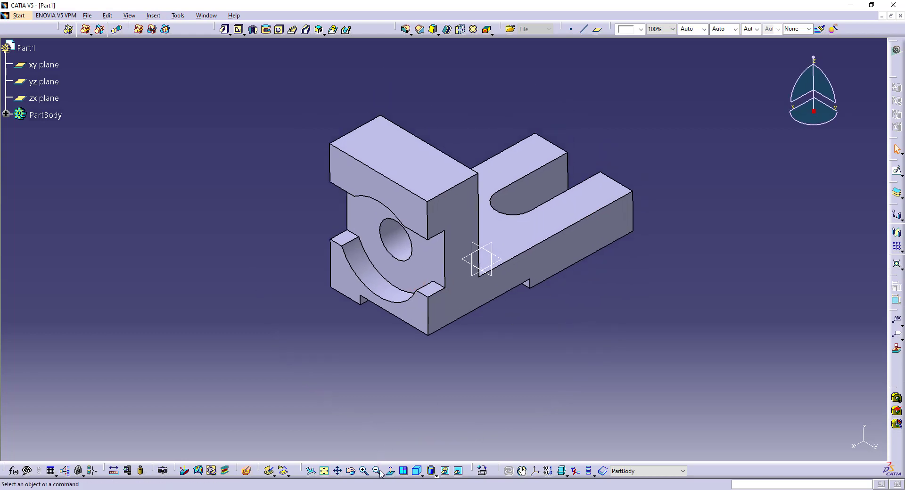
pyautogui.click(416, 470)
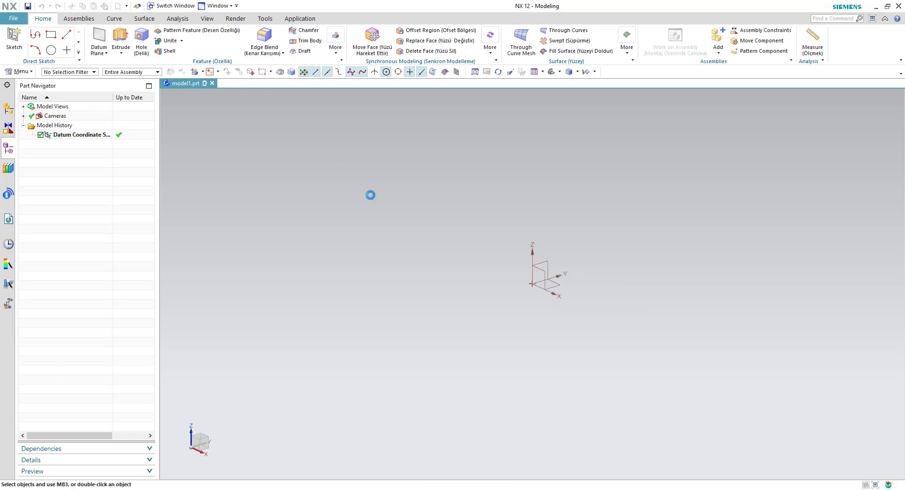
# - Start an extrude sketch on the XY plane and draw a rectangle about 140 by 87 mm centred on the origin
pyautogui.press('x')
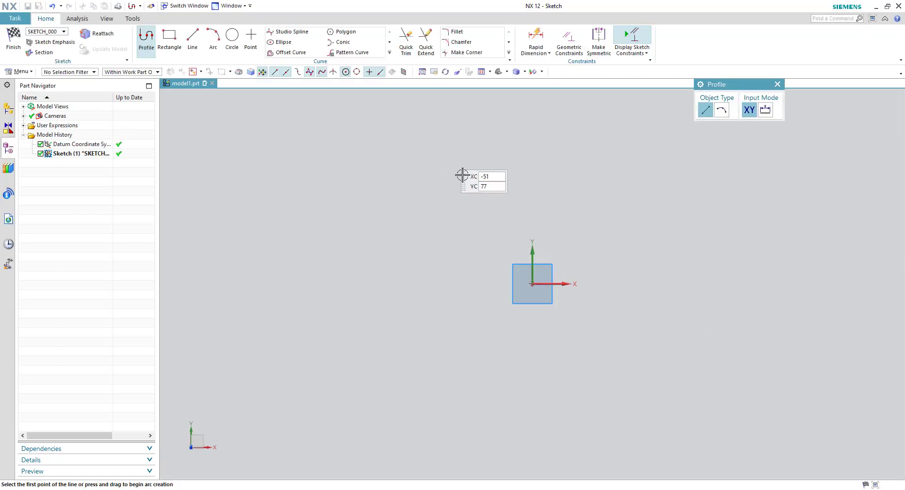
pyautogui.press('r')
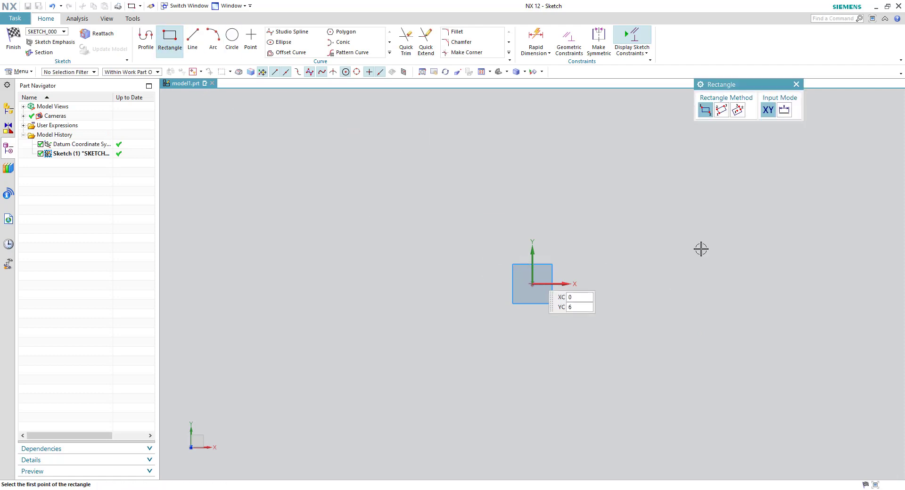
pyautogui.click(738, 110)
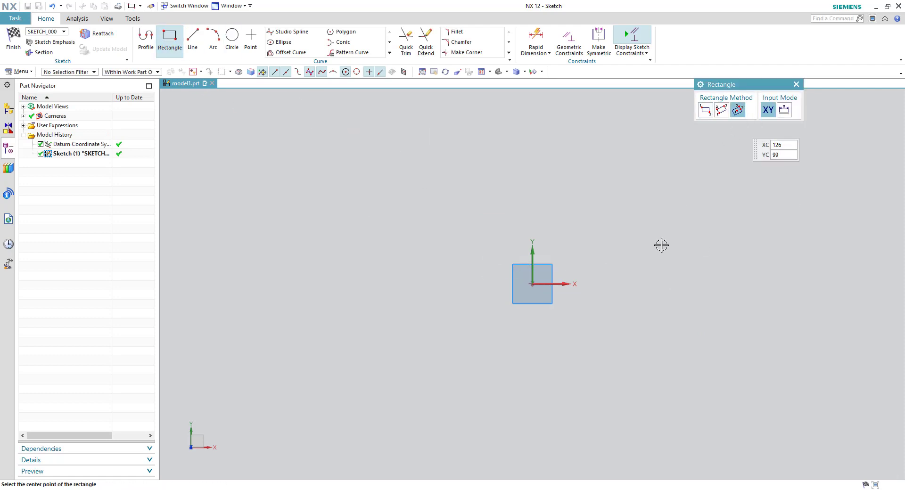
pyautogui.click(532, 283)
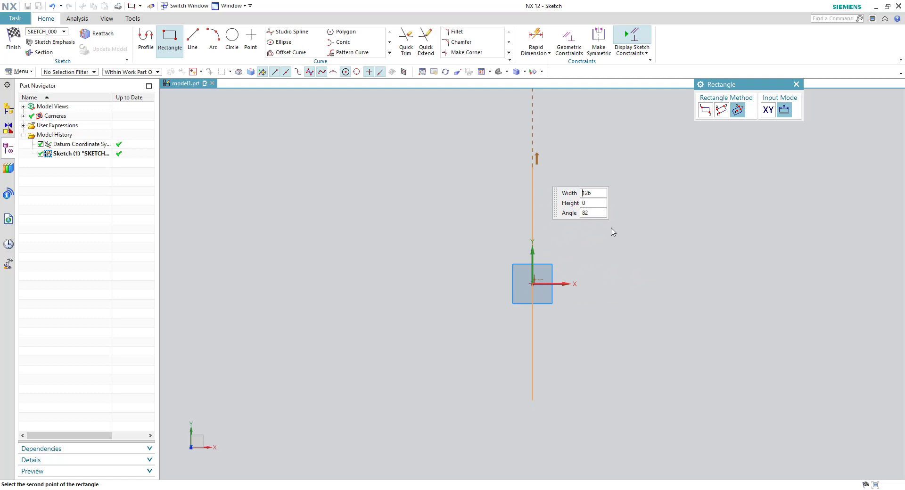
pyautogui.click(646, 283)
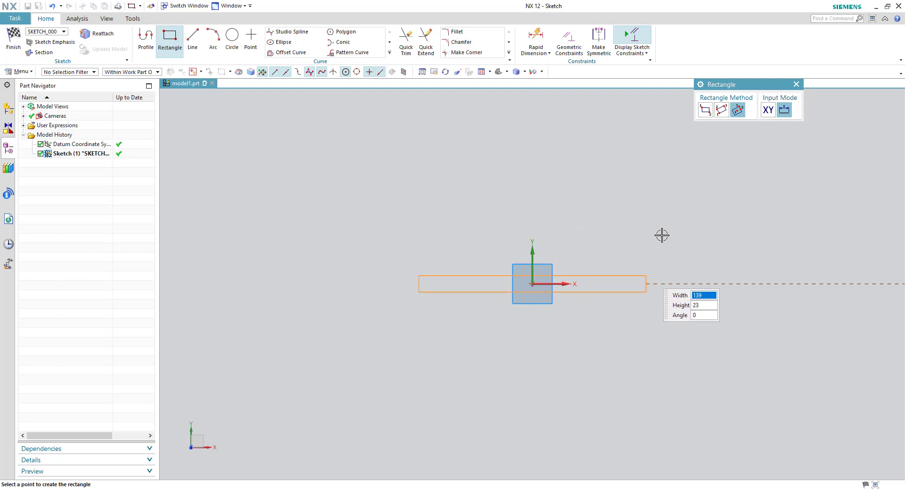
pyautogui.click(674, 213)
pyautogui.press('Escape')
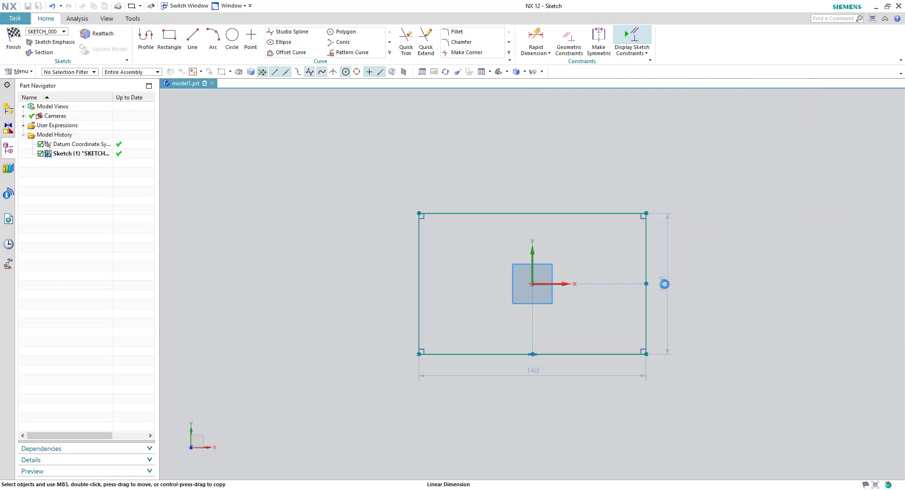
# - Set the rectangle's height to 145 mm and its width to 72 mm
pyautogui.click(663, 283)
pyautogui.doubleClick(664, 282)
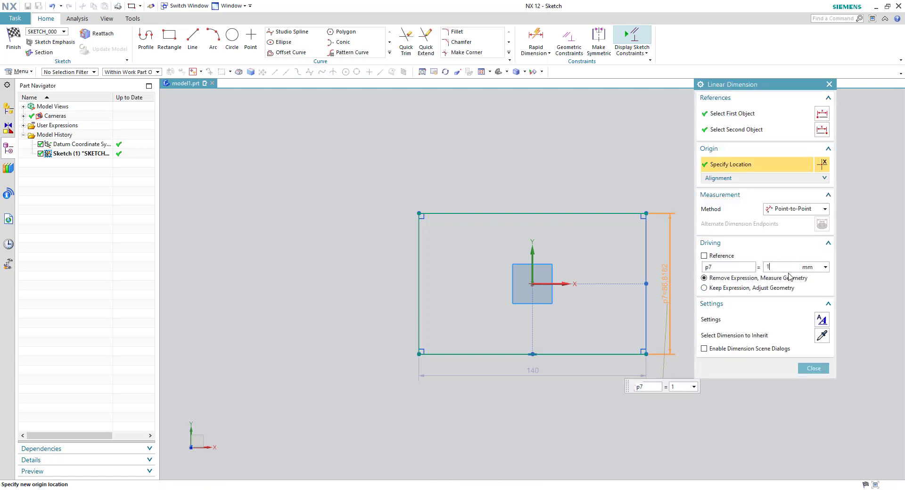
pyautogui.press('Return')
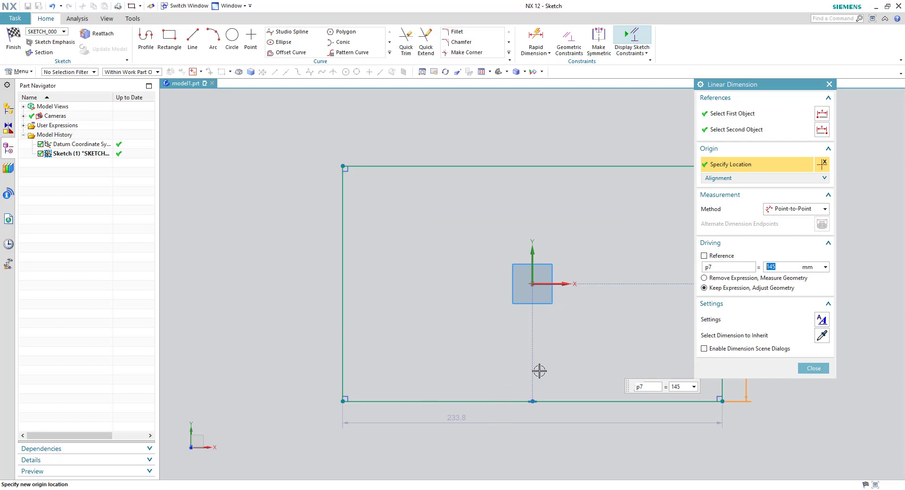
pyautogui.doubleClick(454, 418)
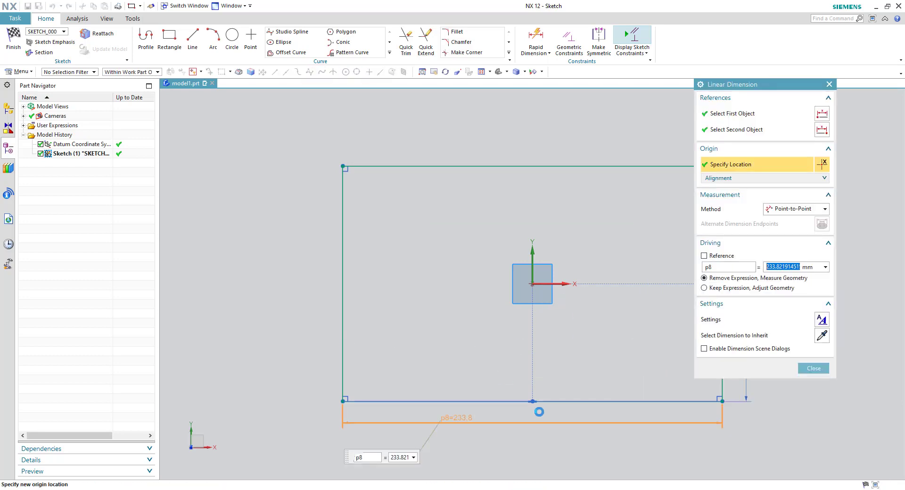
pyautogui.press('Return')
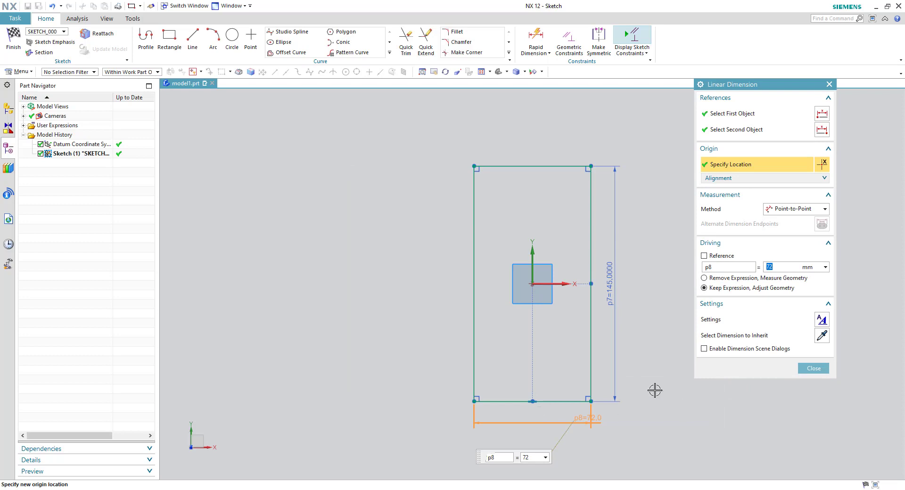
pyautogui.click(812, 369)
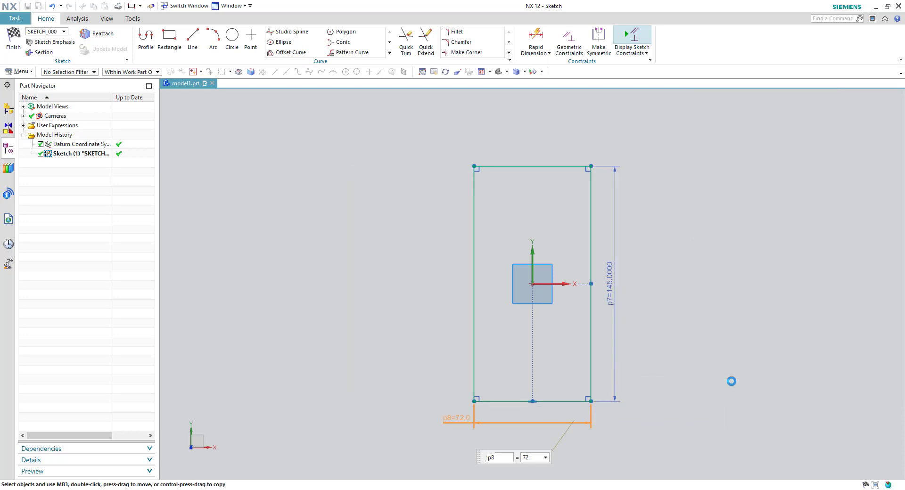
# - Finish the sketch and extrude the rectangle 25 mm into a solid block
pyautogui.rightClick(771, 217)
pyautogui.click(762, 235)
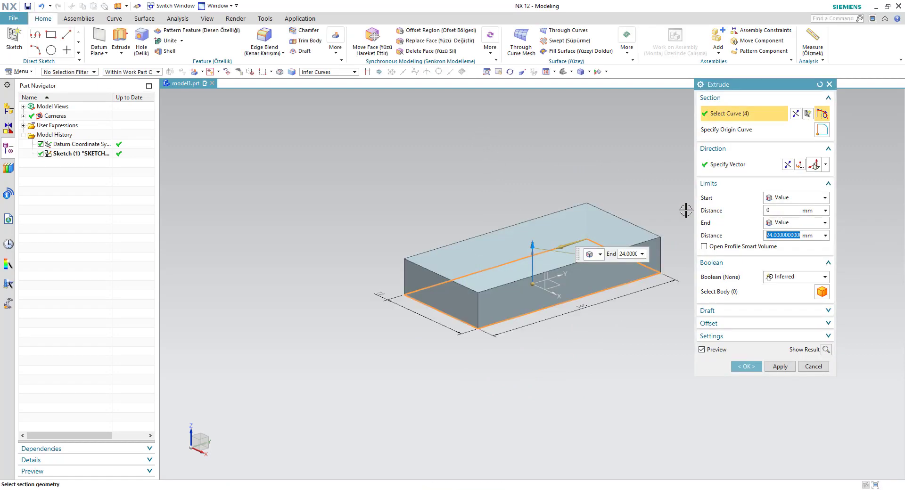
pyautogui.hotkey('alt', 'Tab')
pyautogui.hotkey('alt', 'Tab')
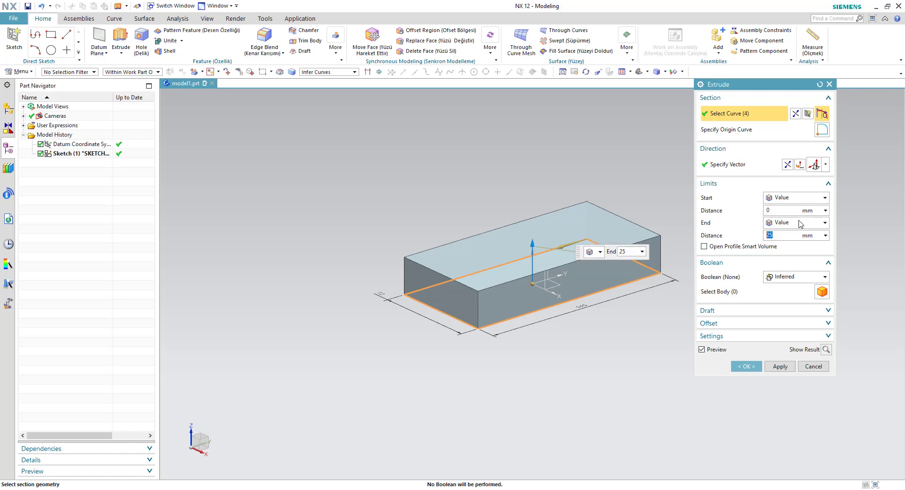
pyautogui.click(746, 366)
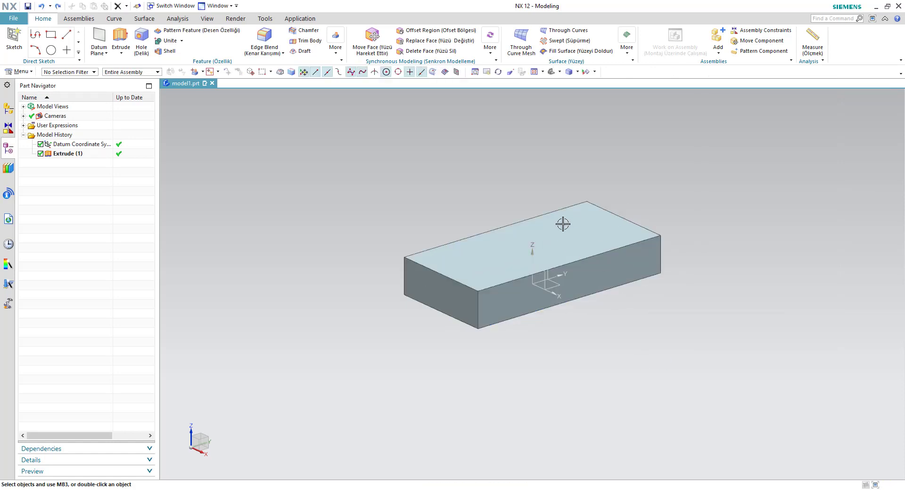
# - Start an extrude sketch on the block's top face and draw a rectangle about 60 by 19 mm across its short end edge
pyautogui.click(531, 167)
pyautogui.press('x')
pyautogui.click(601, 225)
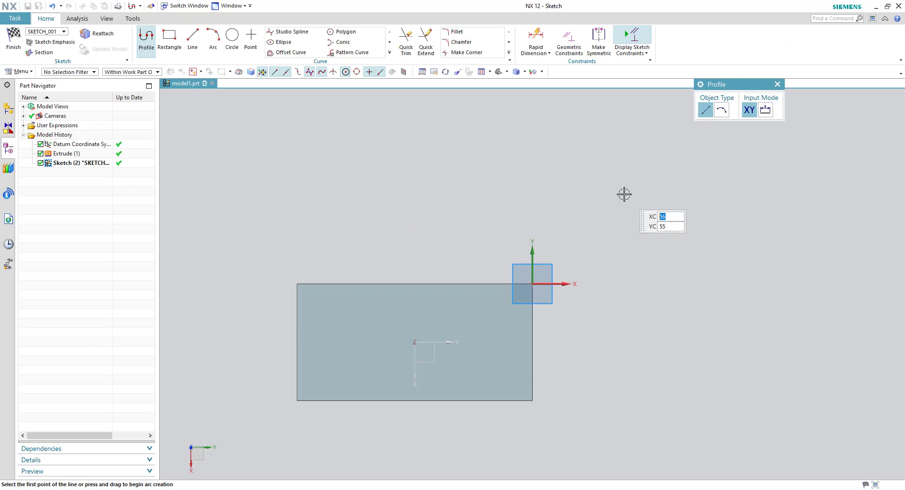
pyautogui.click(178, 51)
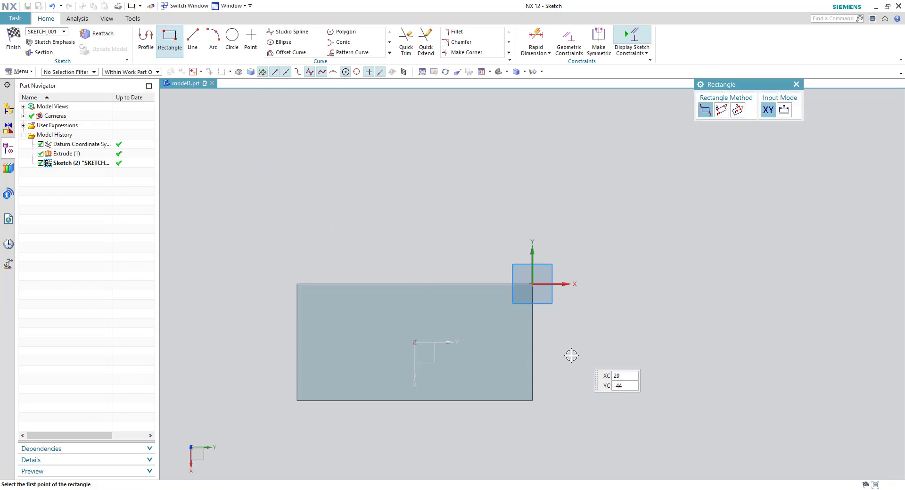
pyautogui.click(720, 112)
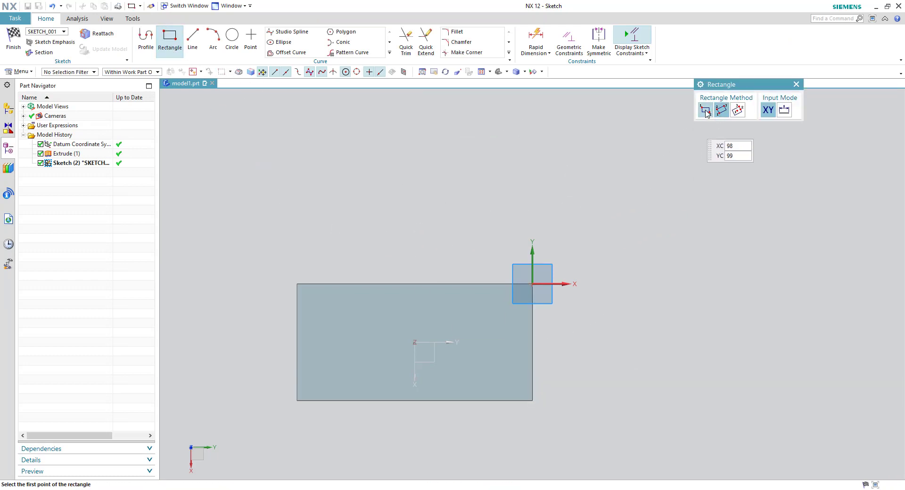
pyautogui.click(705, 110)
pyautogui.click(467, 327)
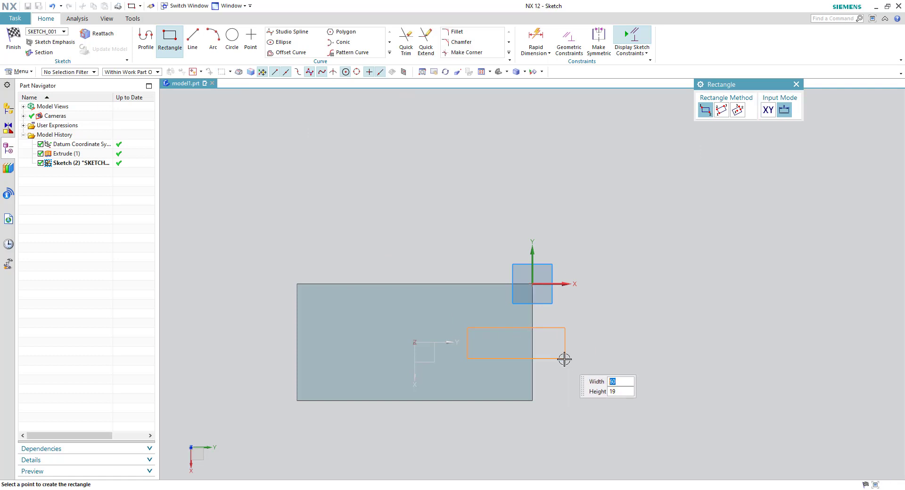
pyautogui.click(564, 359)
pyautogui.press('Escape')
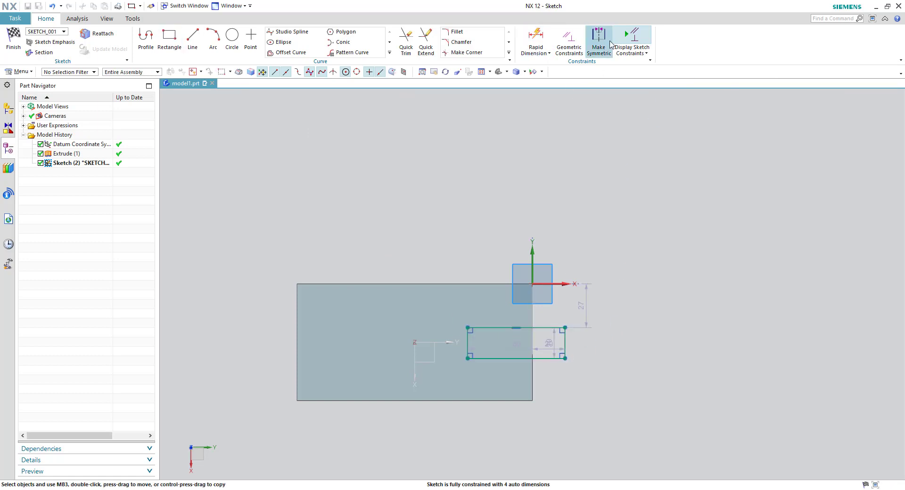
# - Make the small rectangle's two long sides symmetric about the datum Y axis
pyautogui.click(599, 41)
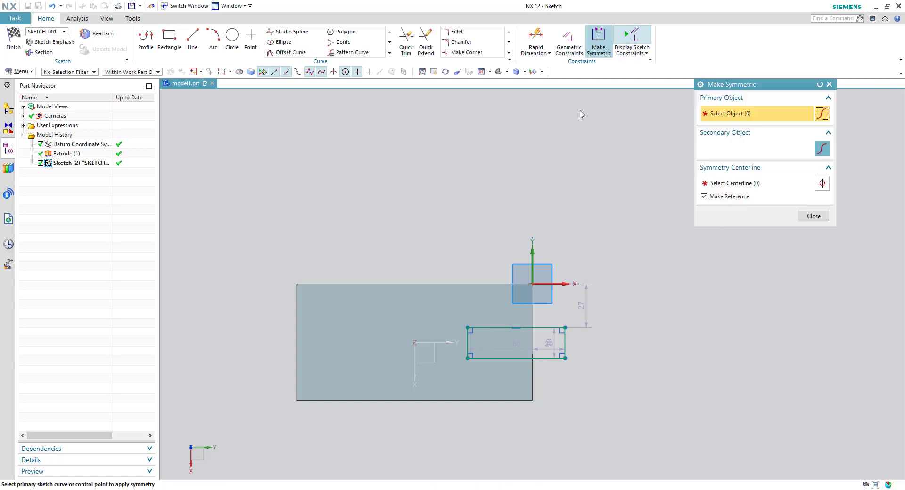
pyautogui.click(499, 359)
pyautogui.click(495, 328)
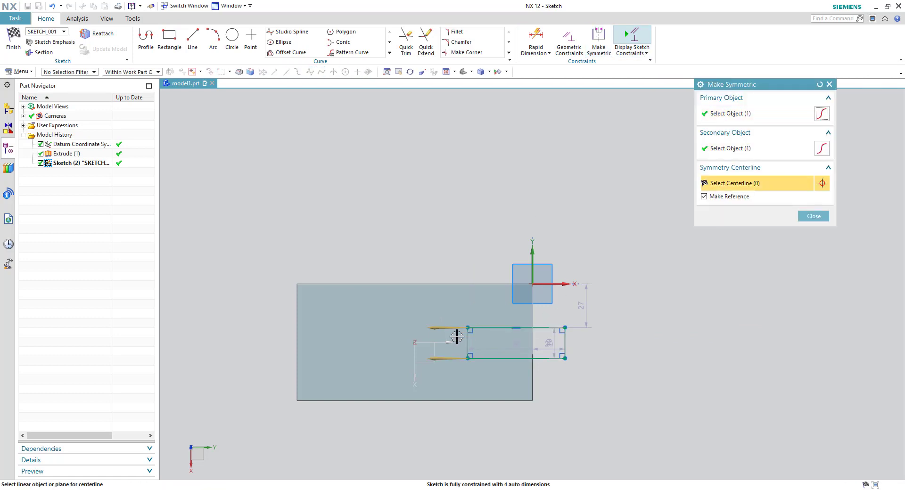
pyautogui.click(438, 343)
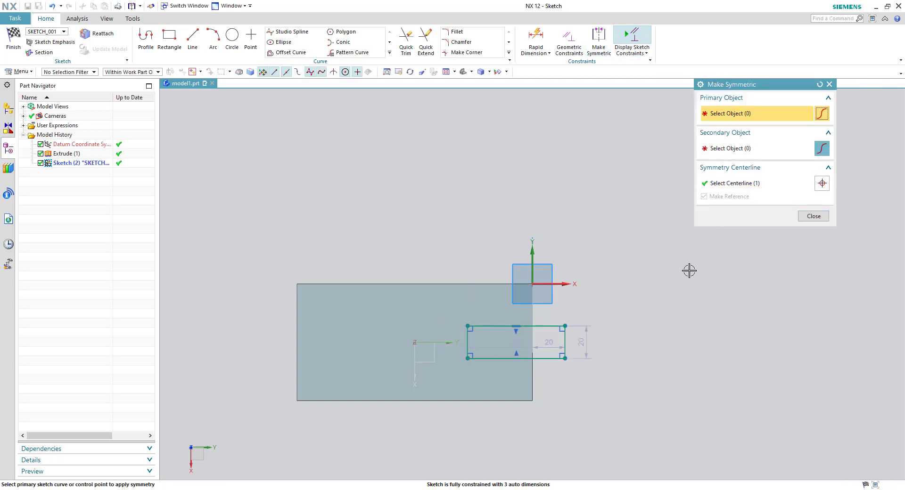
pyautogui.click(804, 216)
# - Make the midpoint of the small rectangle's outer short side coincident with the midpoint of the block's end edge
pyautogui.press('c')
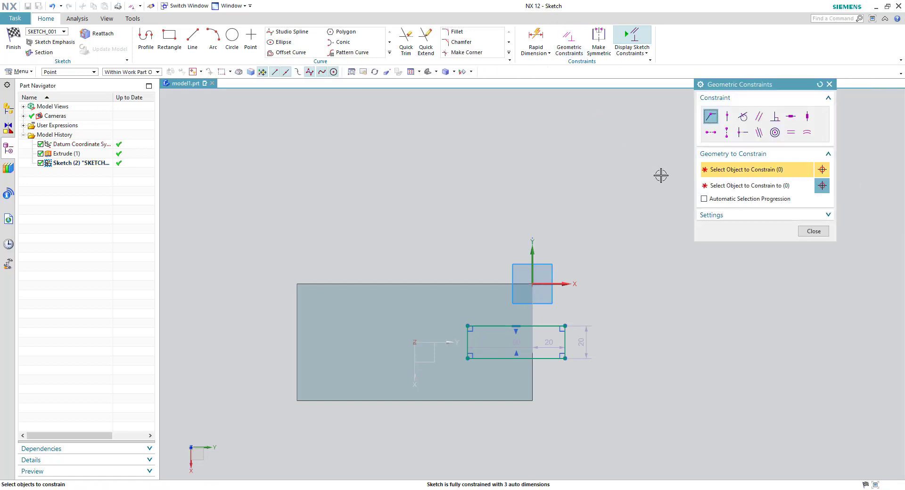
pyautogui.click(565, 344)
pyautogui.middleClick(575, 312)
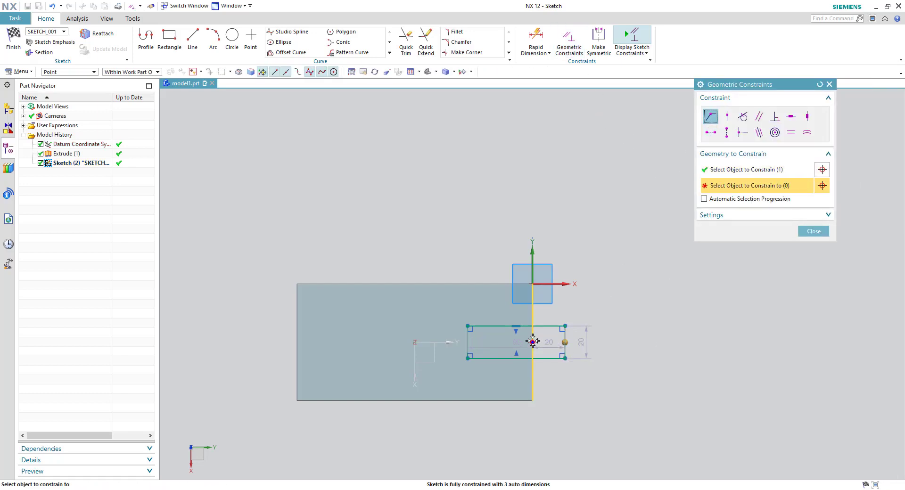
pyautogui.click(533, 344)
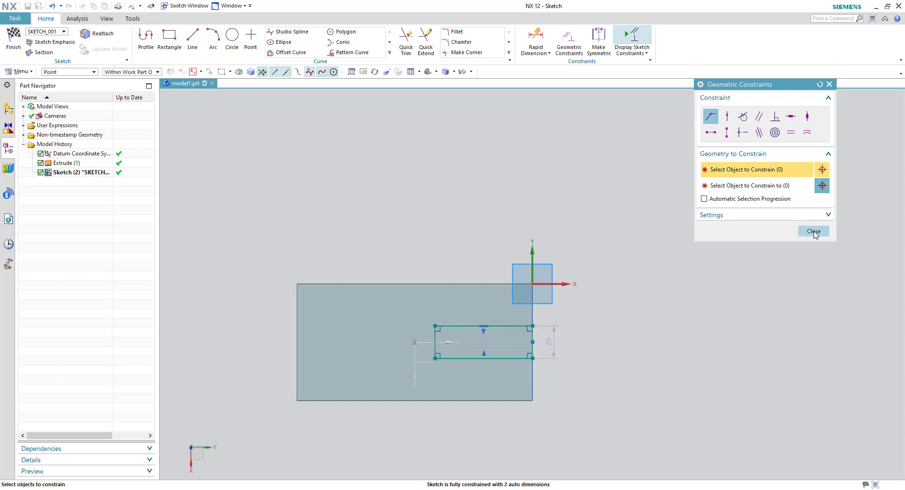
pyautogui.click(814, 231)
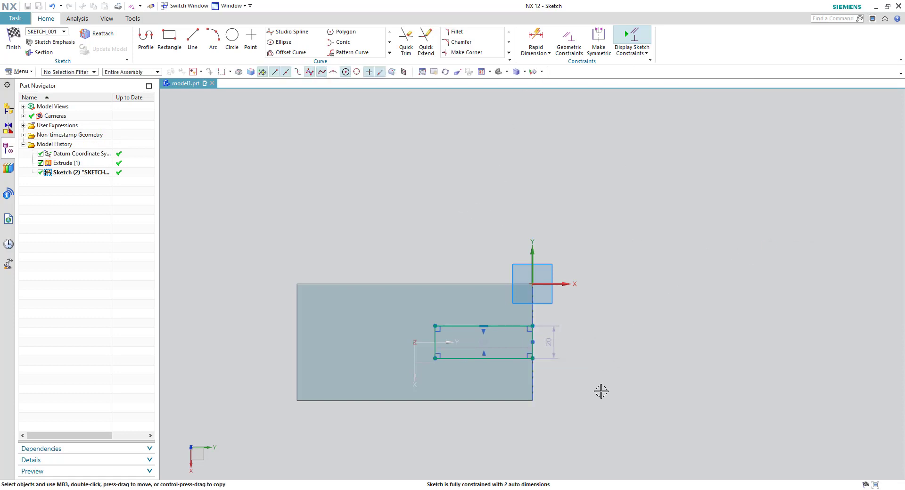
# - Set the small rectangle's length to 50 mm and its width to 24 mm
pyautogui.doubleClick(486, 347)
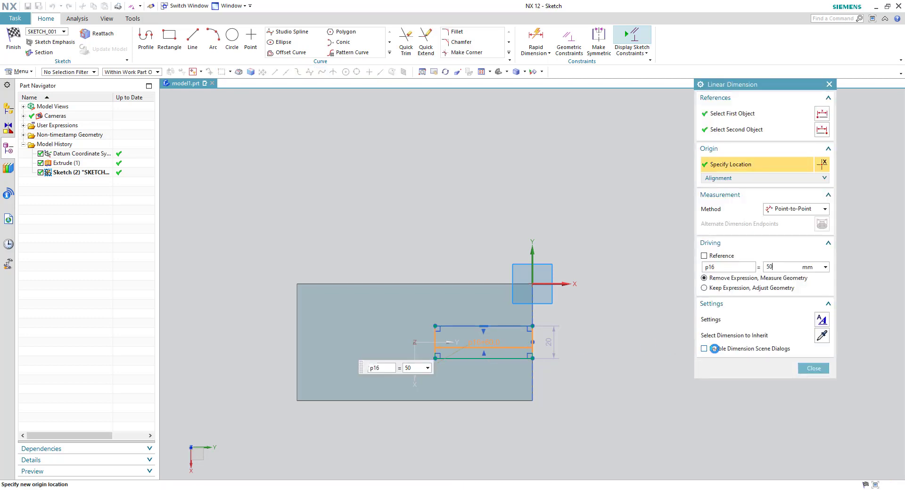
pyautogui.press('Return')
pyautogui.click(814, 369)
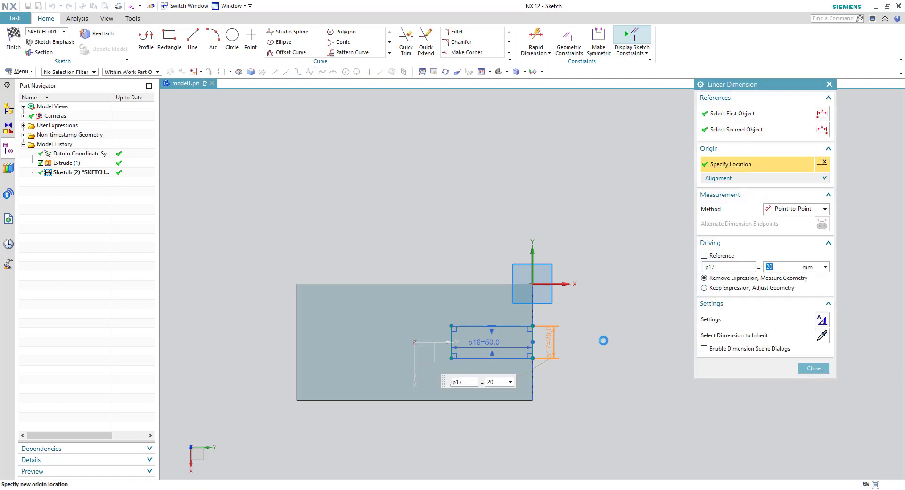
pyautogui.press('Return')
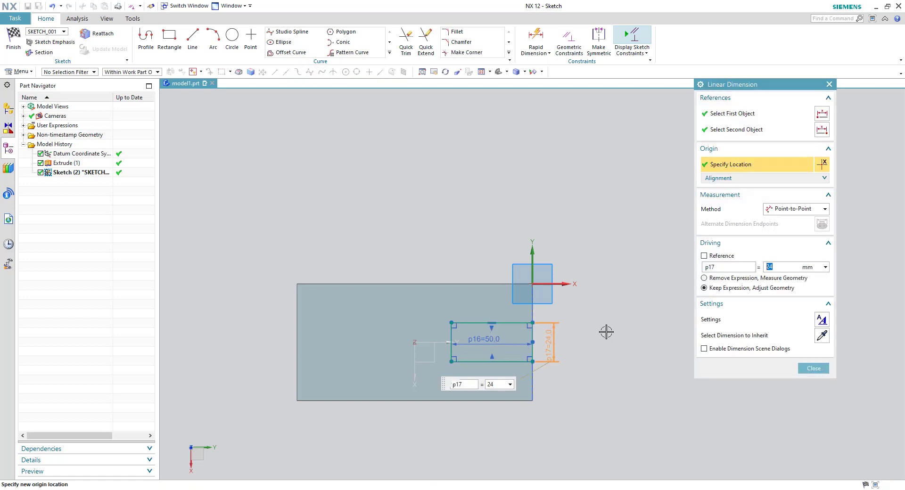
pyautogui.click(808, 368)
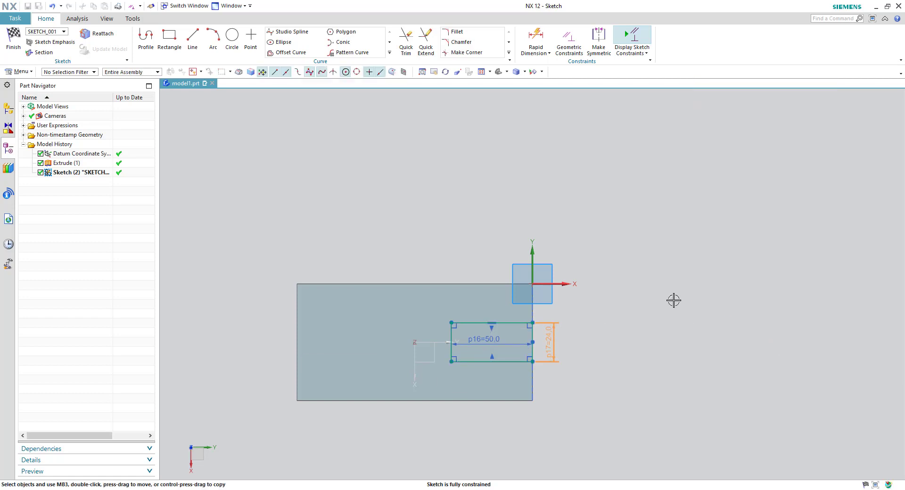
# - Draw a circle centred on the midpoint of the rectangle's inner short side and passing through its corner
pyautogui.click(225, 45)
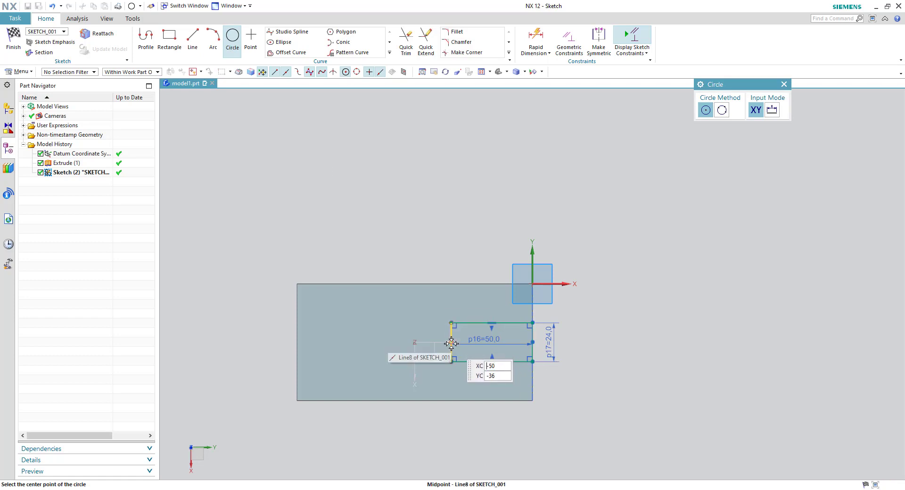
pyautogui.click(451, 343)
pyautogui.click(452, 323)
pyautogui.press('Escape')
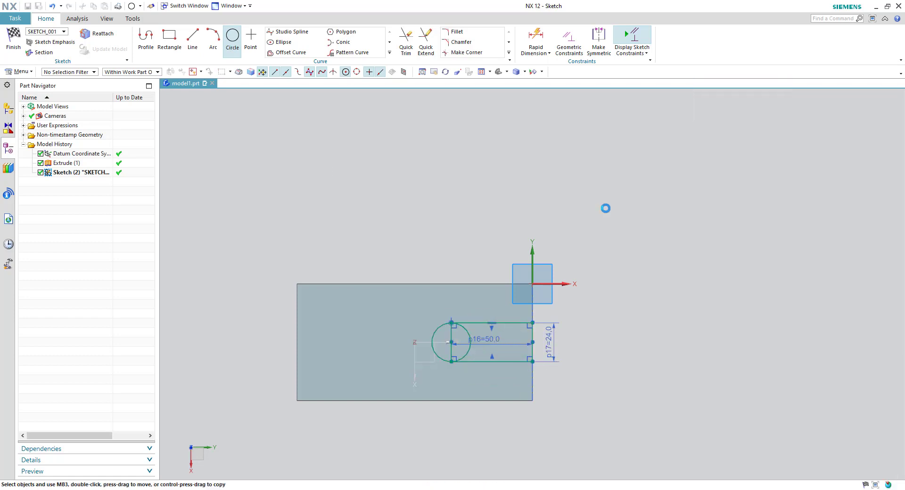
# - Quick Trim the circle's half inside the rectangle and the inner short side to leave a round-ended slot outline
pyautogui.press('t')
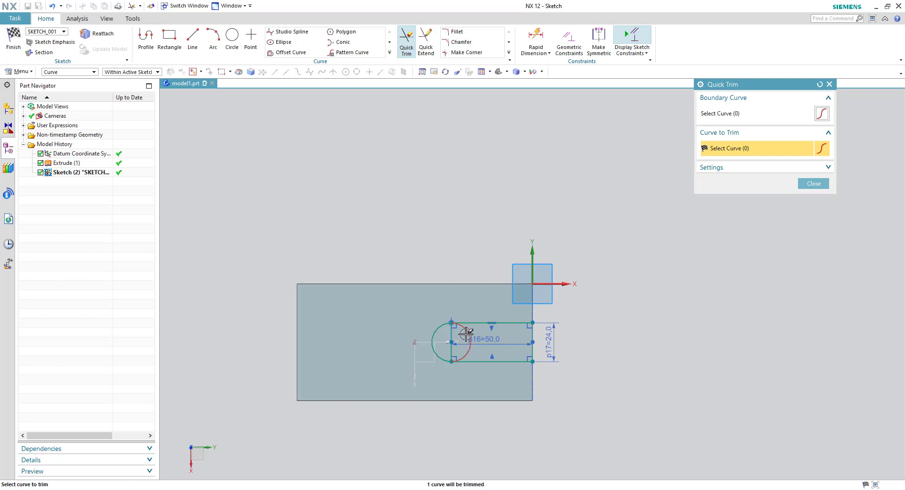
pyautogui.click(465, 334)
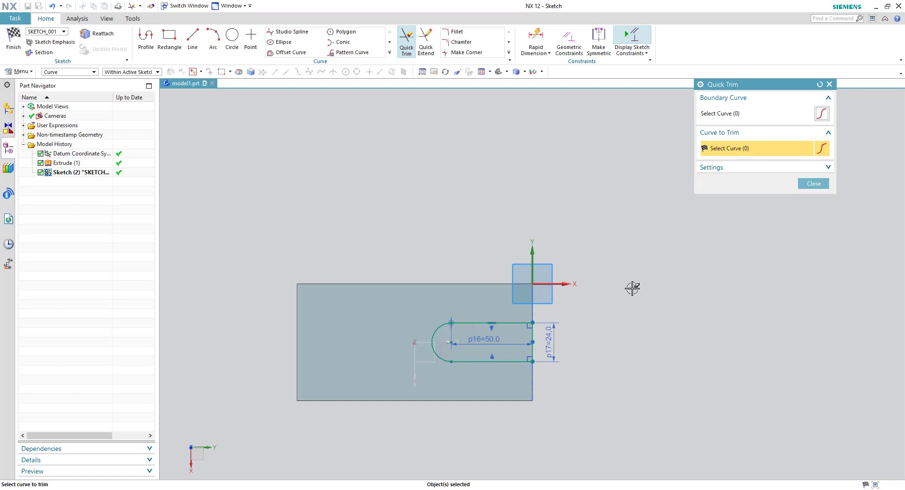
pyautogui.click(814, 184)
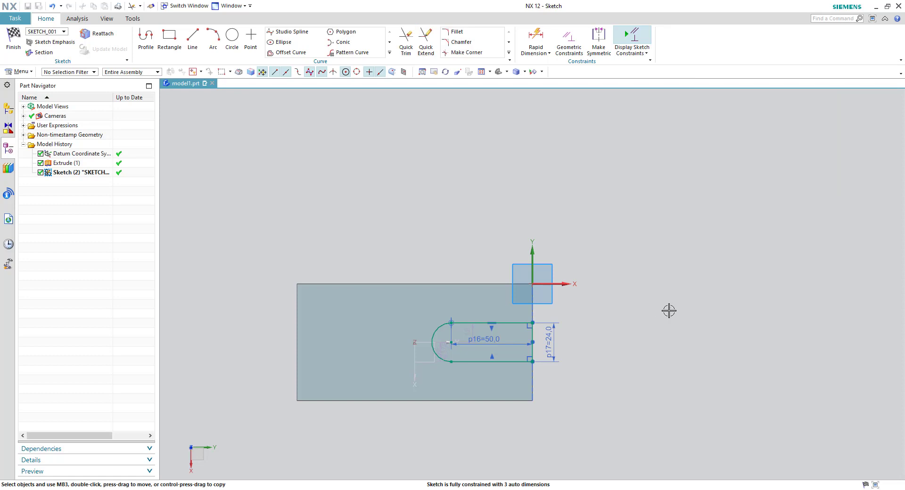
# - Finish the slot sketch and extrude it 25 mm in the reversed direction through the block as a Subtract cut
pyautogui.rightClick(693, 269)
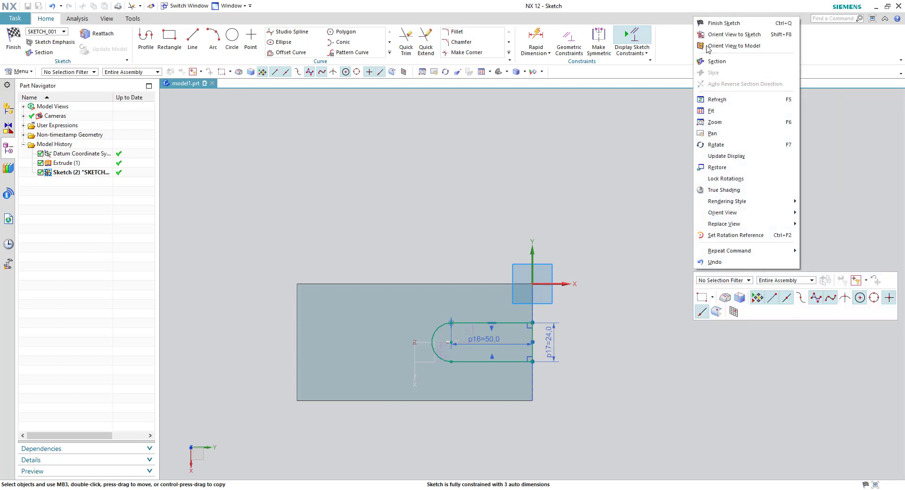
pyautogui.click(723, 24)
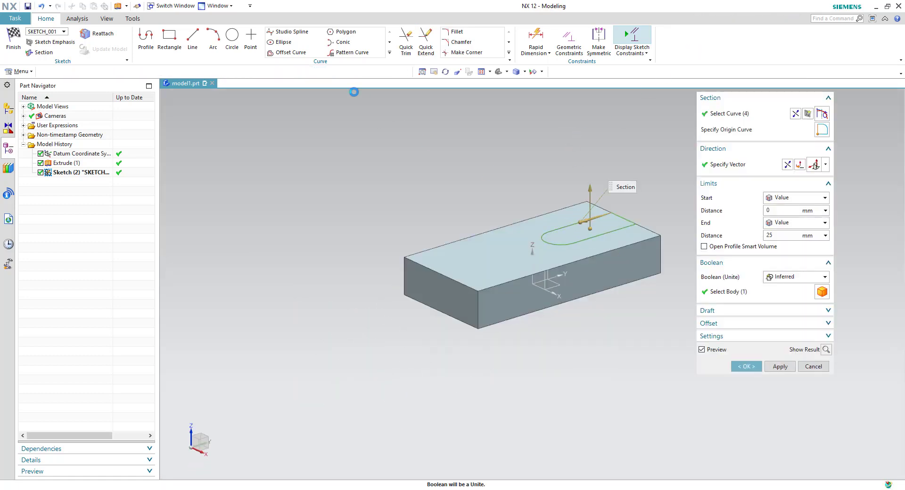
pyautogui.click(787, 165)
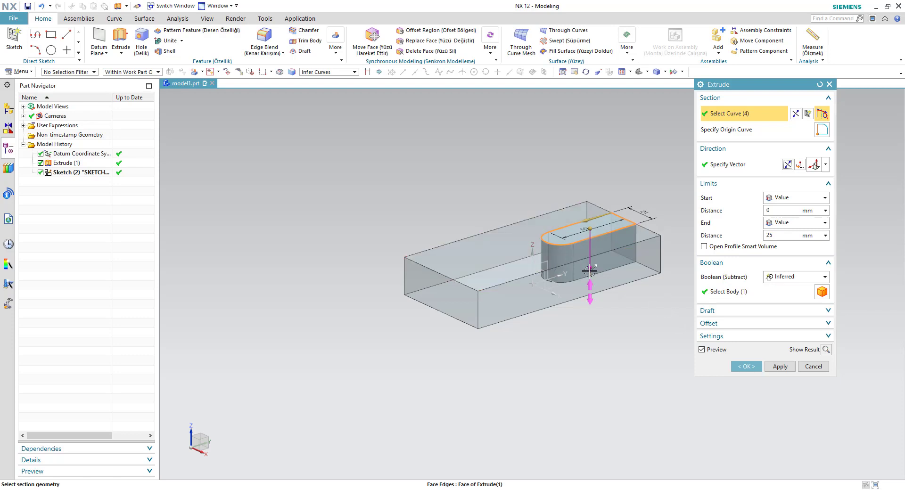
pyautogui.rightClick(589, 271)
pyautogui.press('Escape')
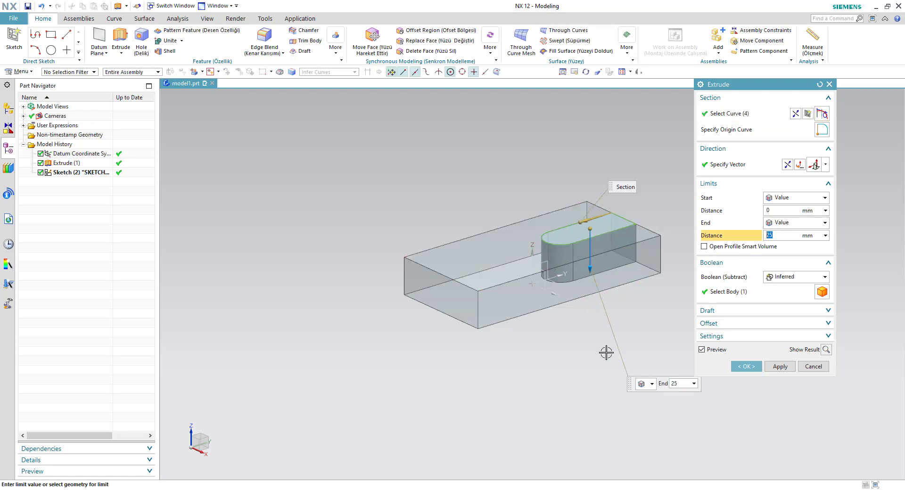
pyautogui.moveTo(602, 353); pyautogui.dragTo(516, 304, button='middle')
pyautogui.click(499, 285)
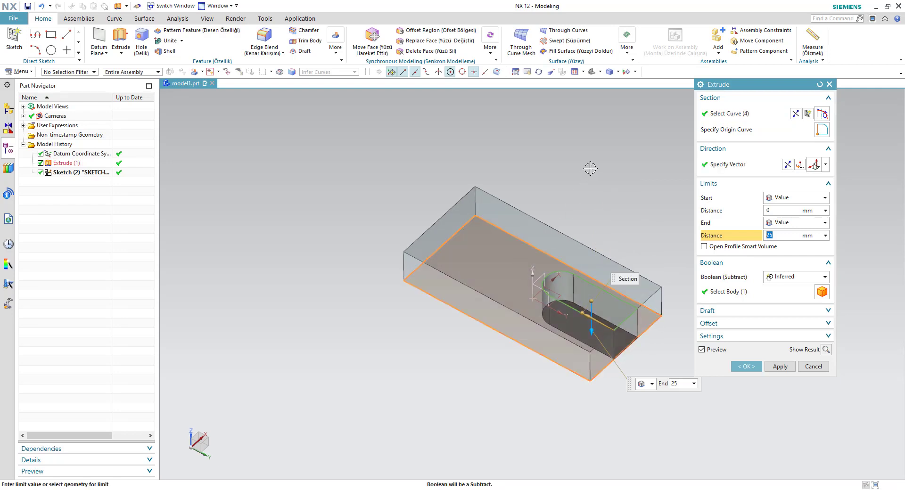
pyautogui.moveTo(590, 204); pyautogui.dragTo(570, 254, button='middle')
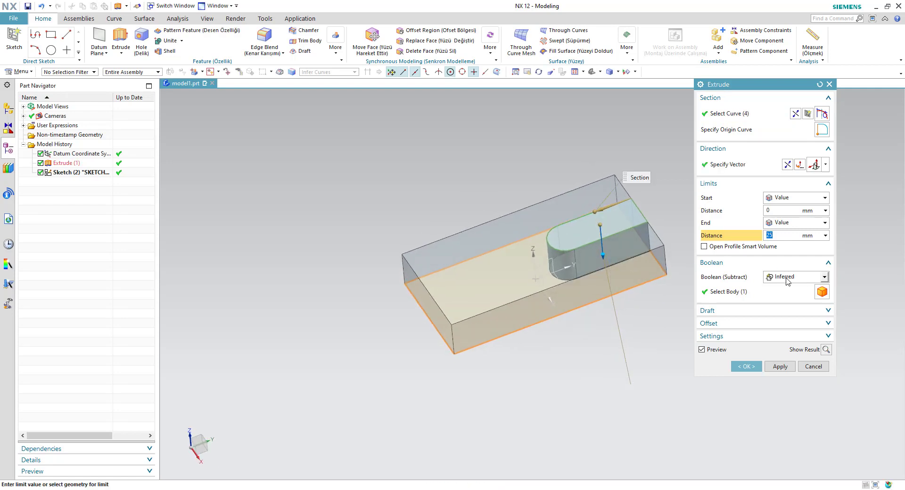
pyautogui.click(799, 276)
pyautogui.click(784, 306)
pyautogui.click(780, 366)
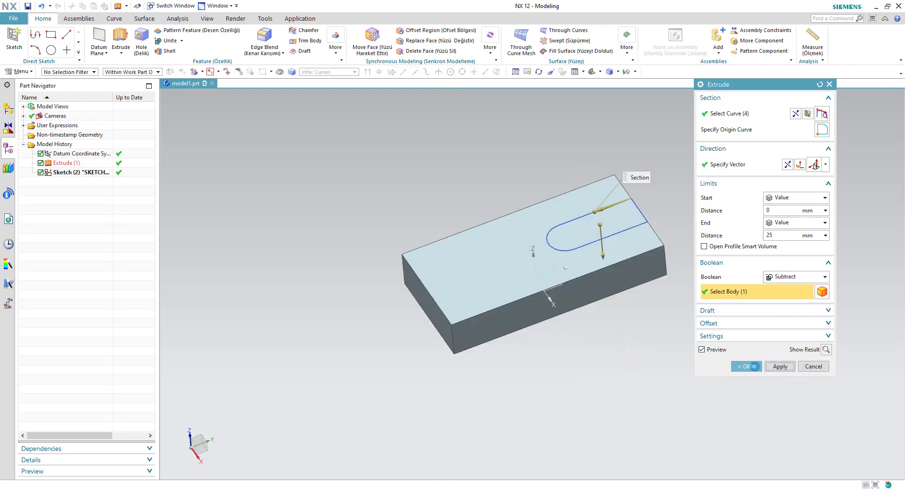
pyautogui.click(812, 367)
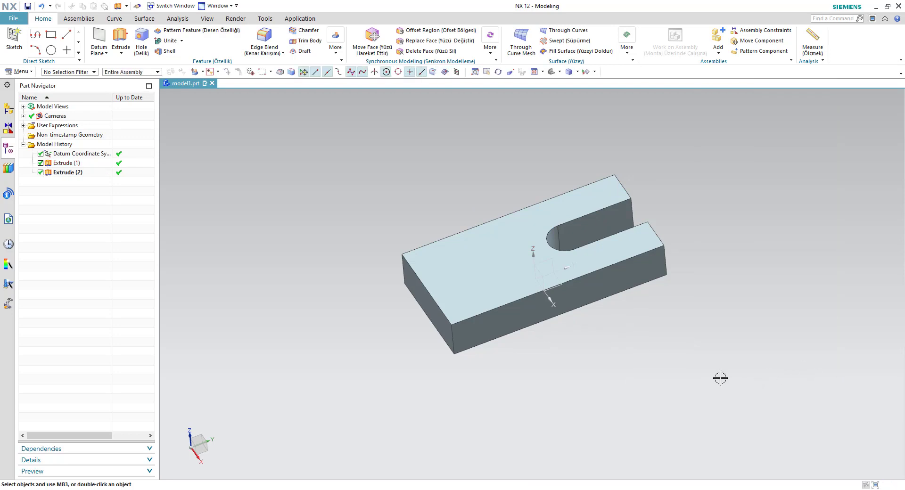
# - Start an Extrude sketch on the block's solid end face opposite the slot, leaving the Profile command
pyautogui.moveTo(412, 370); pyautogui.dragTo(452, 363, button='middle')
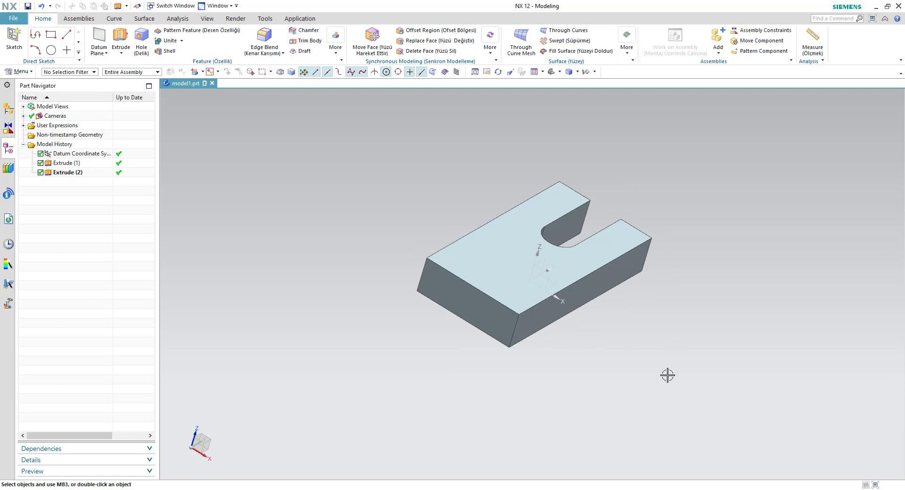
pyautogui.press('x')
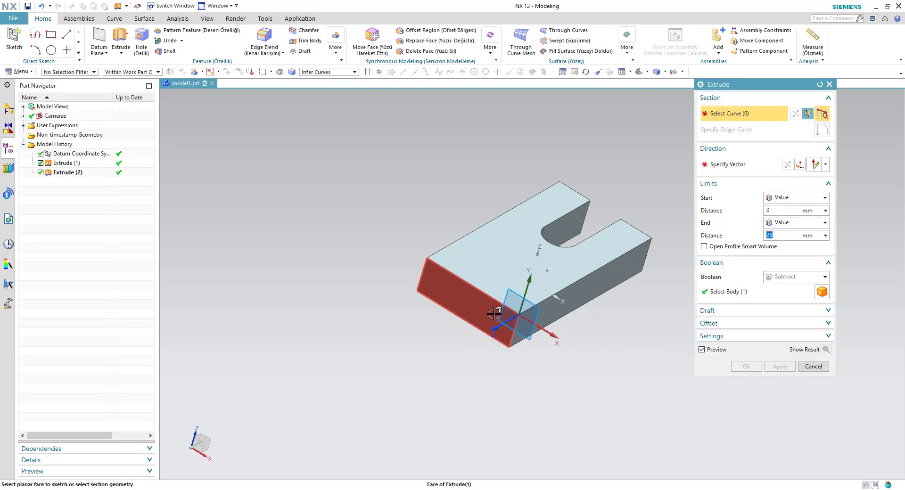
pyautogui.click(494, 313)
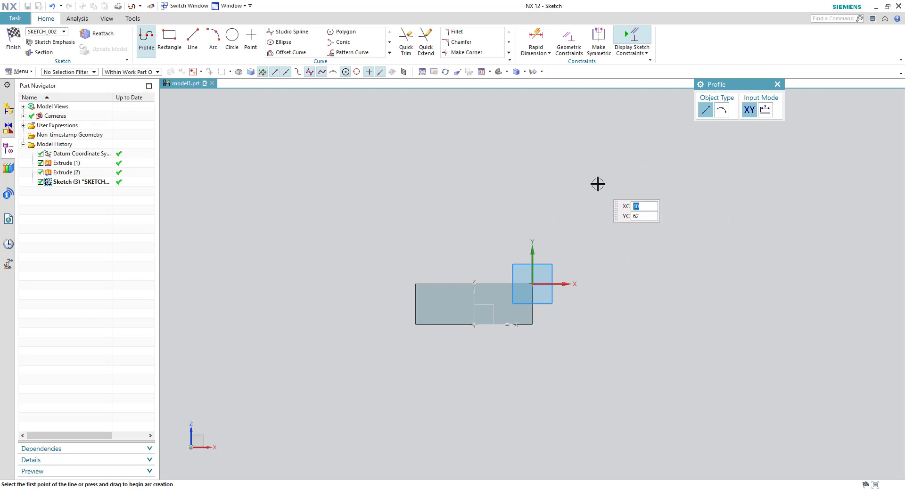
pyautogui.click(777, 84)
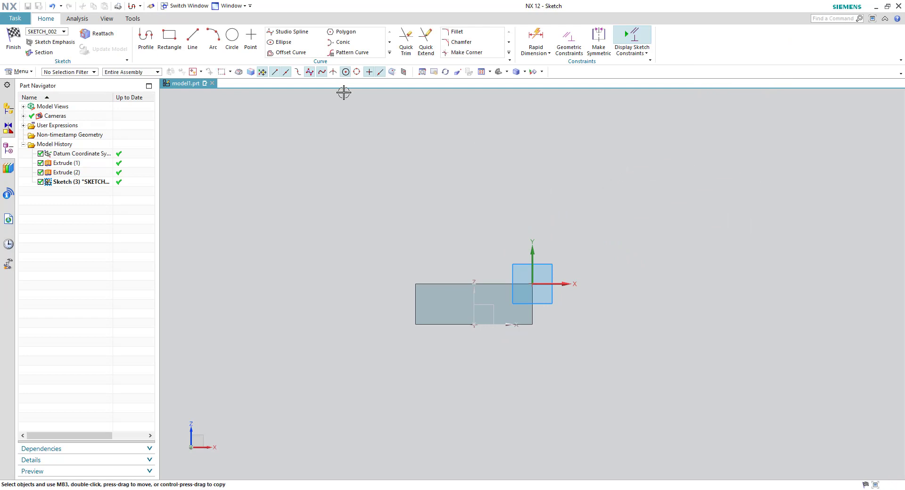
# - Draw a three-point rectangle from the end face's bottom edge, 72 mm wide and about 107.6 mm high
pyautogui.click(180, 43)
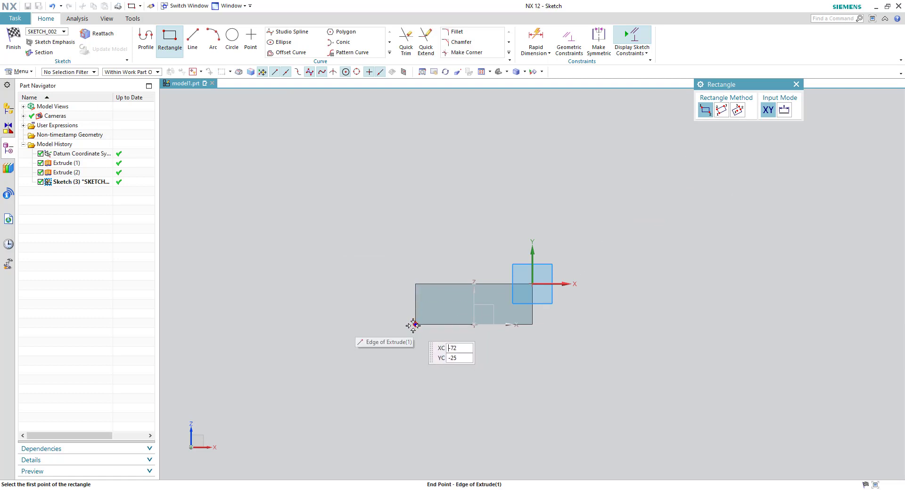
pyautogui.click(416, 326)
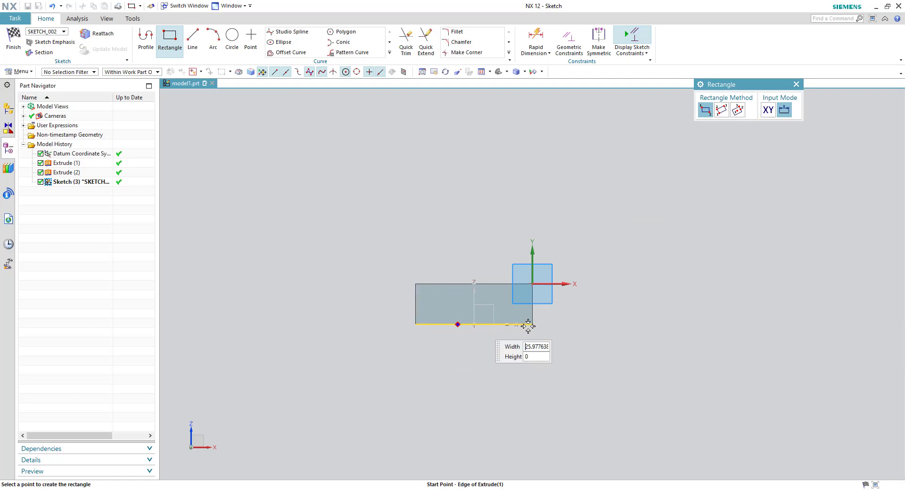
pyautogui.click(723, 112)
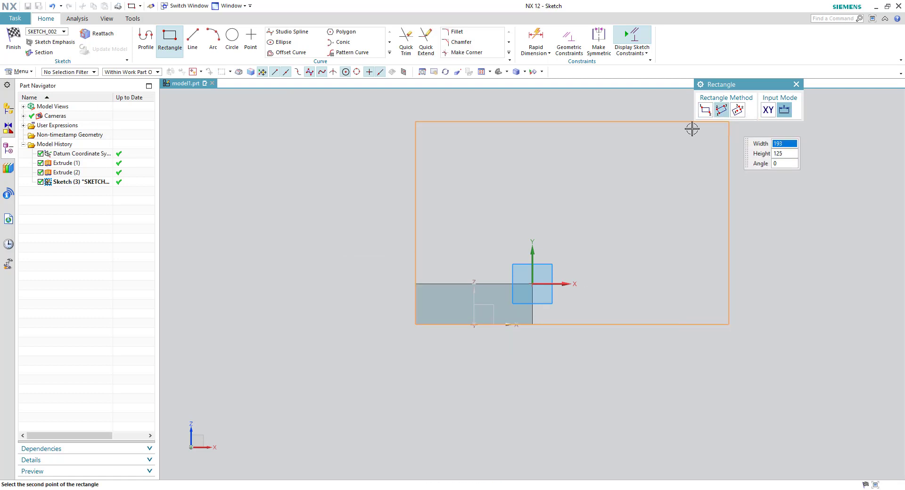
pyautogui.click(533, 324)
pyautogui.click(531, 150)
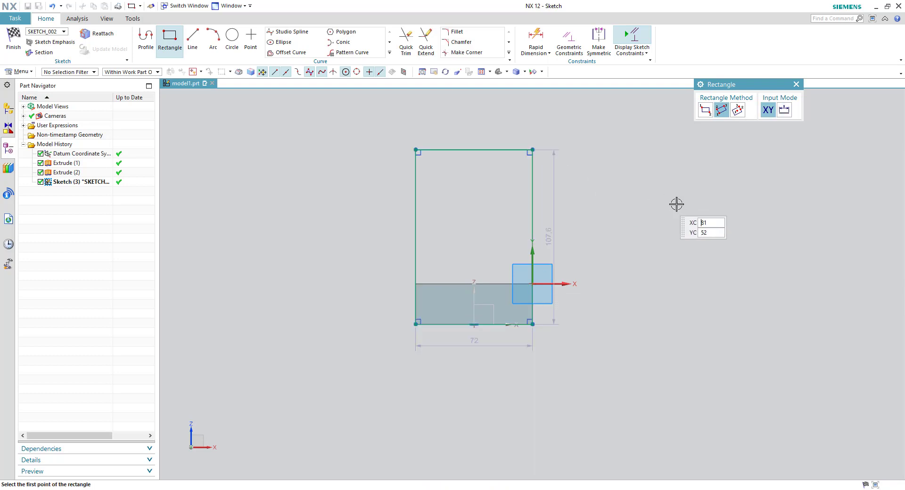
# - Check the reference drawing and set the rectangle's height to 90 mm
pyautogui.click(555, 229)
pyautogui.press('Escape')
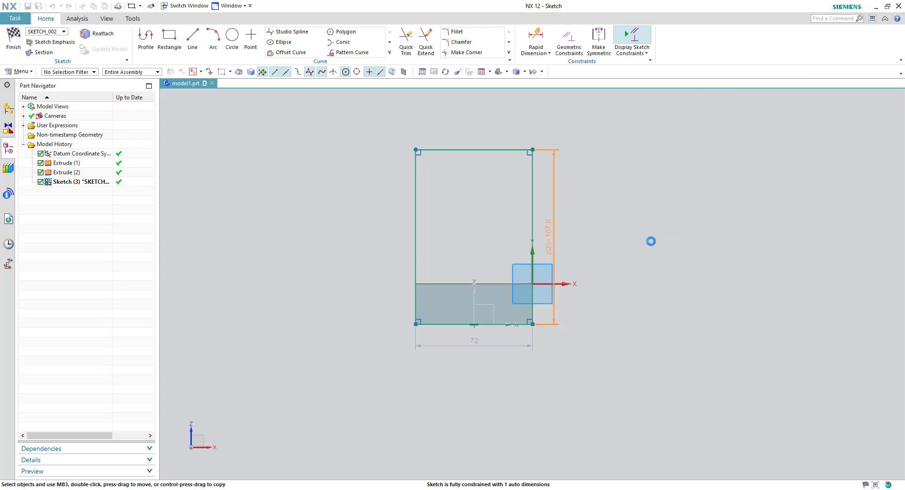
pyautogui.hotkey('alt', 'Tab')
pyautogui.hotkey('alt', 'Tab')
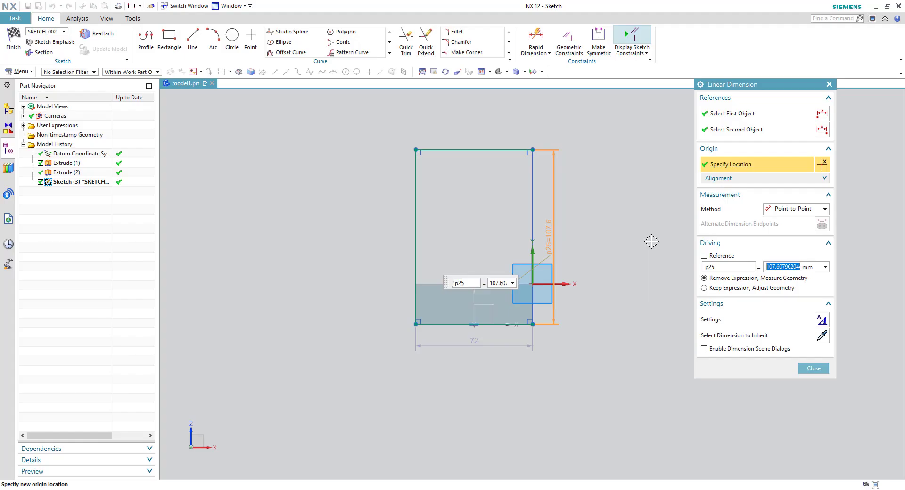
pyautogui.write('90')
pyautogui.press('Return')
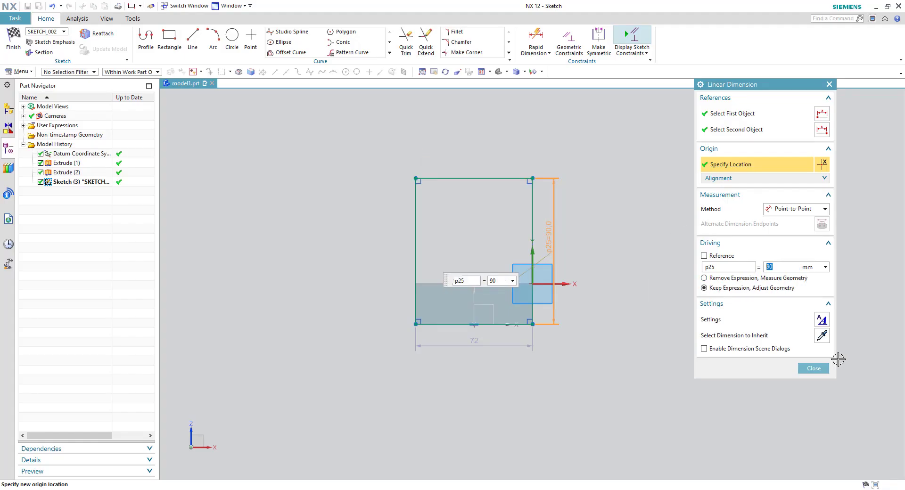
pyautogui.click(821, 372)
# - Finish the rectangle sketch and extrude it 36 mm in the reversed direction over the block, united with the existing body
pyautogui.rightClick(660, 218)
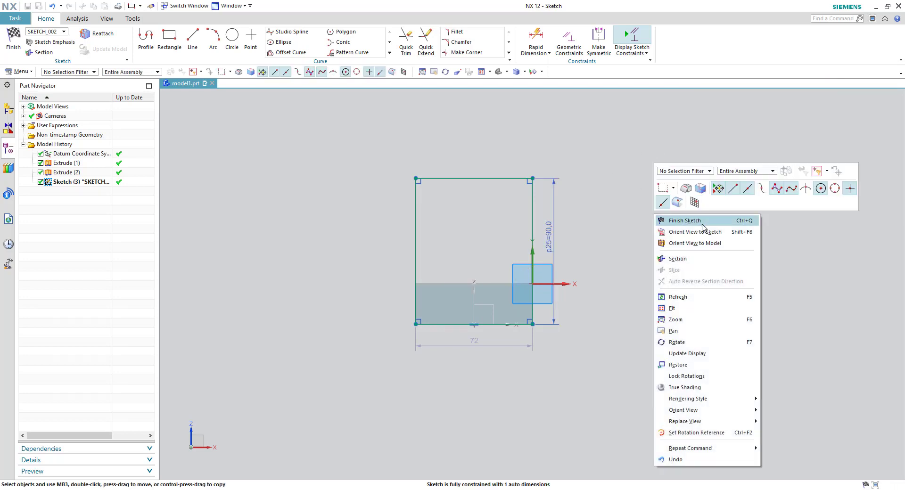
pyautogui.click(674, 218)
pyautogui.press('x')
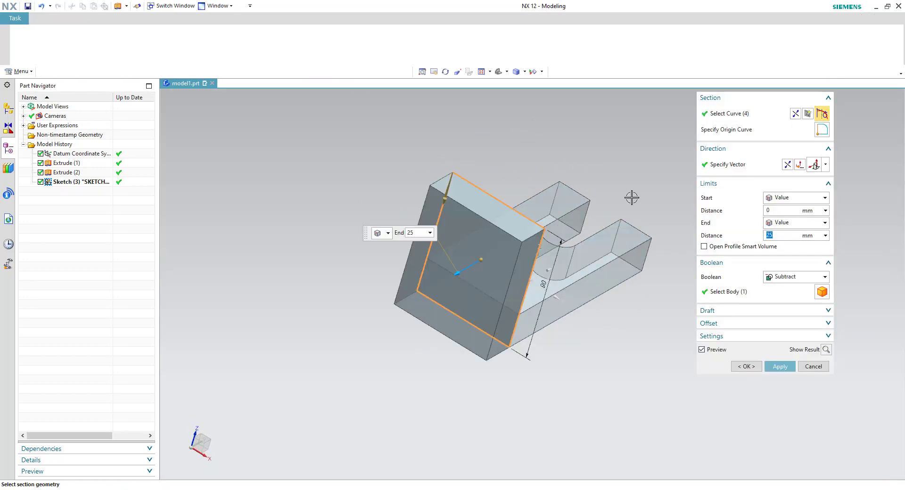
pyautogui.click(789, 170)
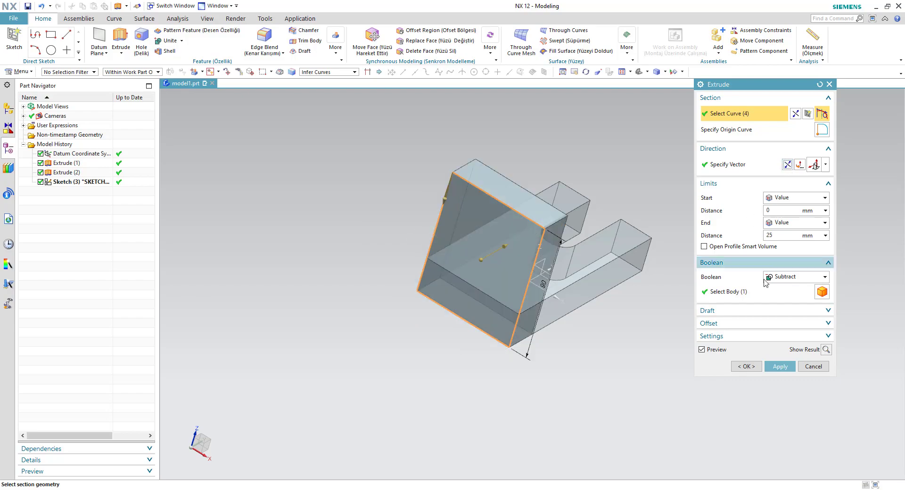
pyautogui.hotkey('alt', 'Tab')
pyautogui.hotkey('alt', 'Tab')
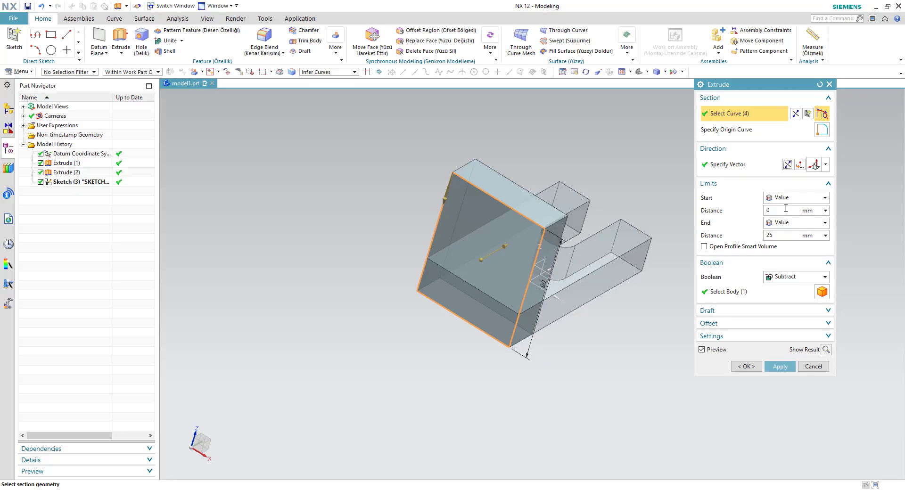
pyautogui.doubleClick(786, 235)
pyautogui.press('Return')
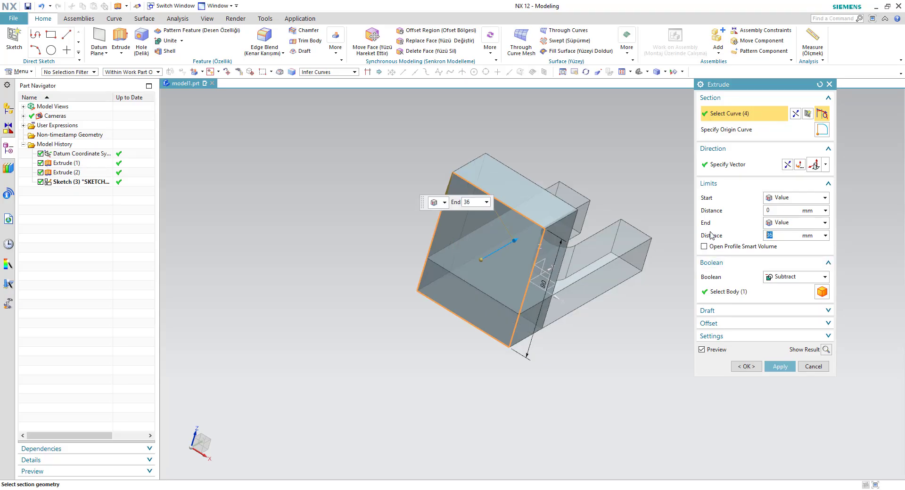
pyautogui.click(779, 276)
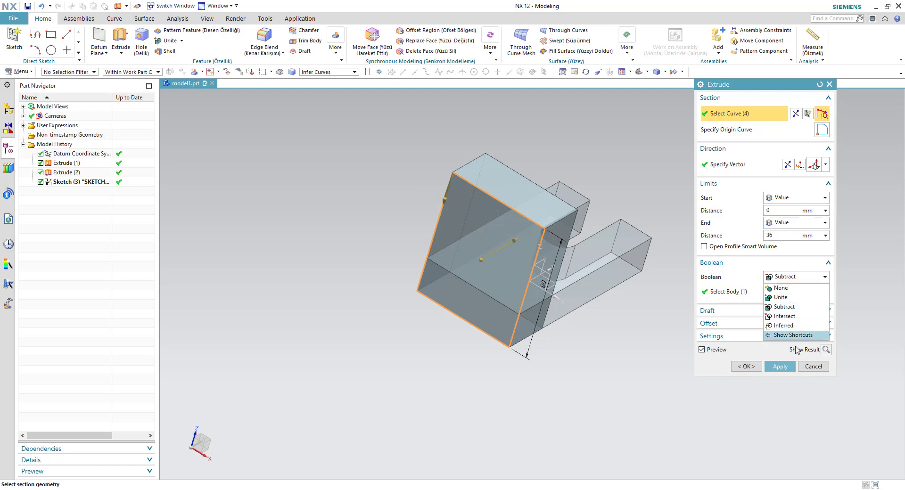
pyautogui.click(787, 298)
pyautogui.click(744, 366)
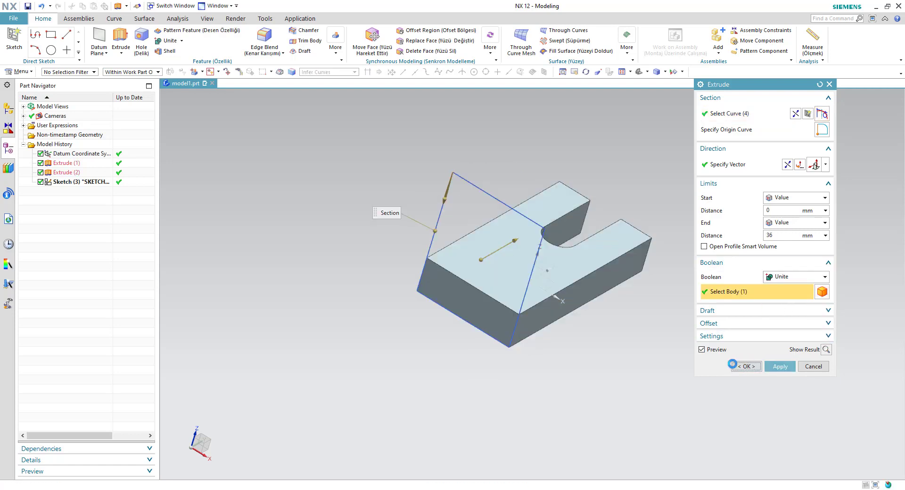
pyautogui.click(707, 349)
# - Start an Extrude sketch on the L-shaped side face of the bracket
pyautogui.moveTo(707, 348); pyautogui.dragTo(762, 289, button='middle')
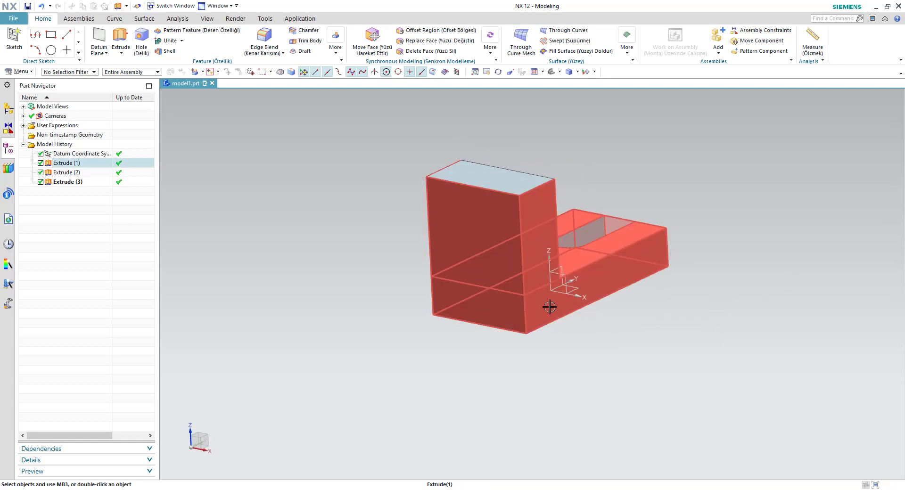
pyautogui.click(103, 36)
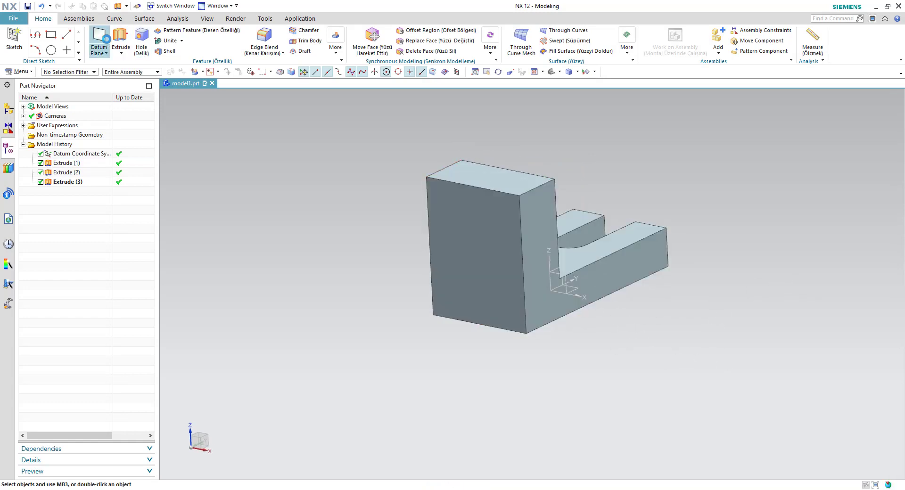
pyautogui.click(128, 39)
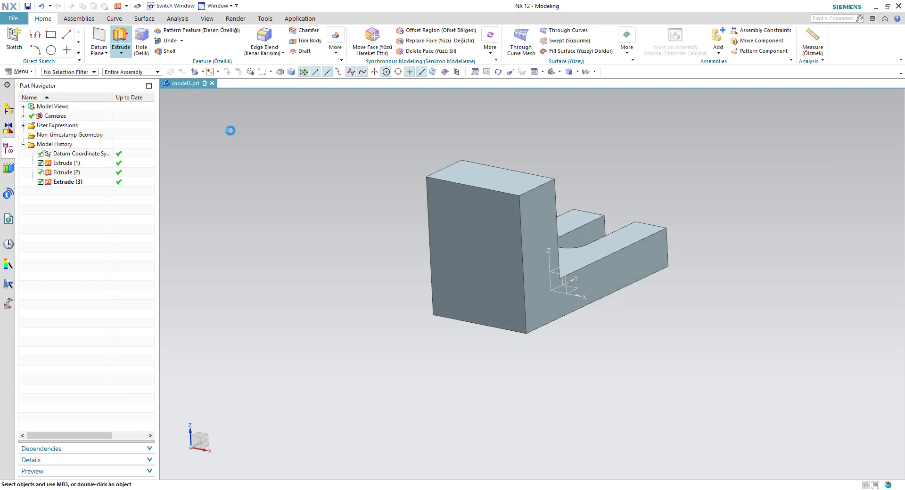
pyautogui.click(579, 308)
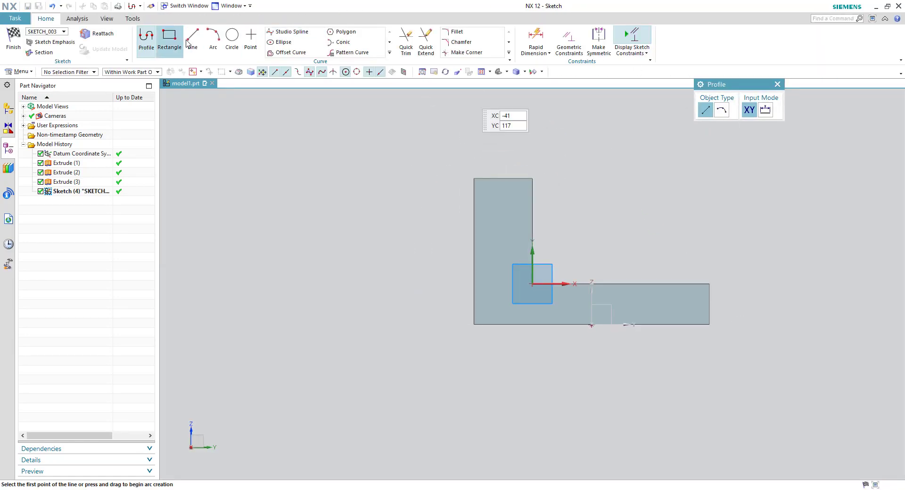
# - Draw a low rectangle about 51.5 mm long along the side face's bottom edge, starting at the upright's outer bottom corner
pyautogui.click(169, 40)
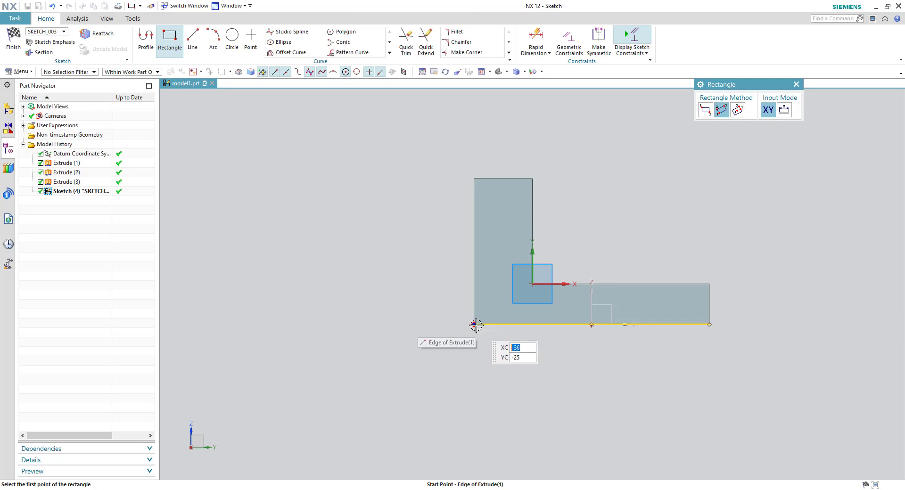
pyautogui.click(475, 324)
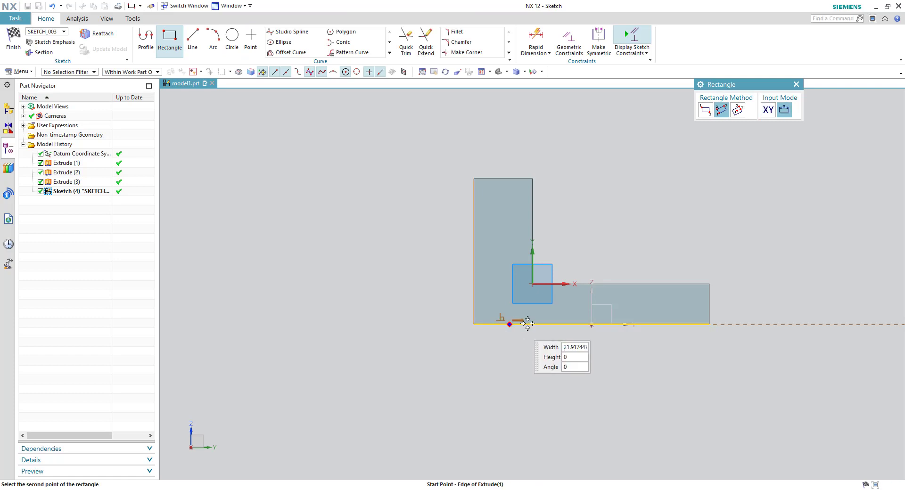
pyautogui.click(564, 310)
pyautogui.press('Escape')
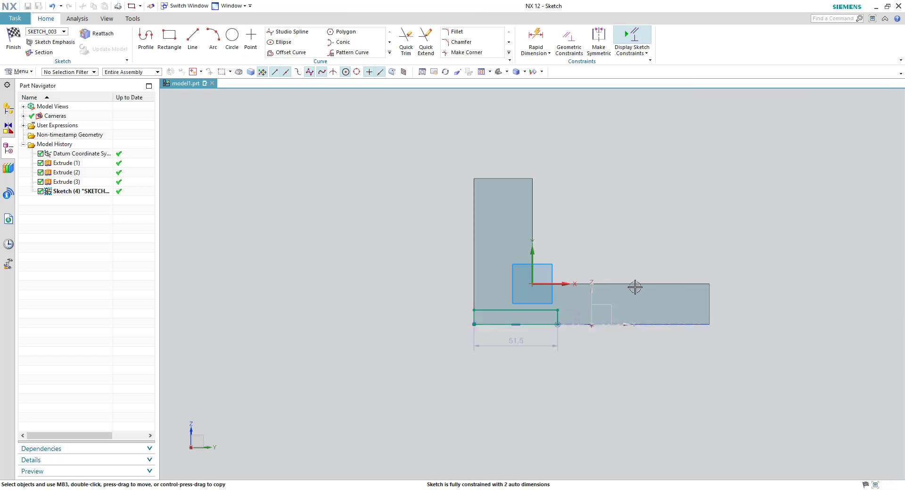
# - Set the low rectangle's height to 6 mm and its length to 72 mm
pyautogui.doubleClick(577, 317)
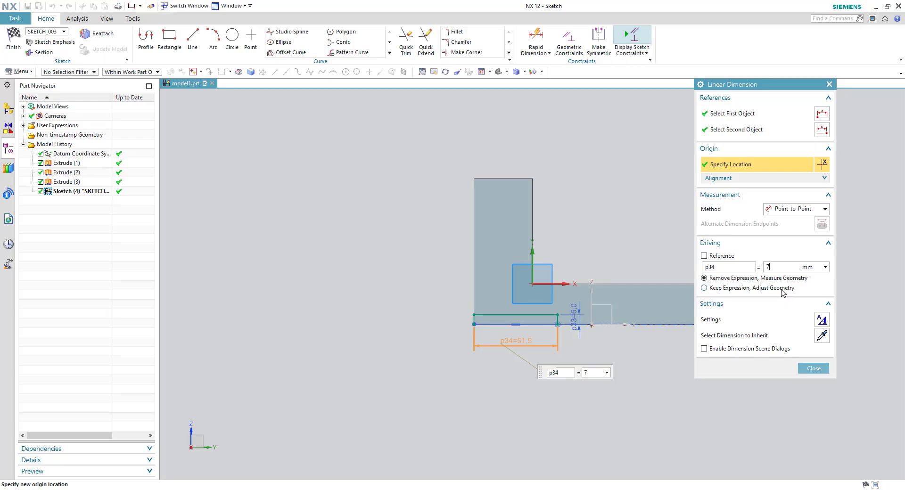
pyautogui.press('Return')
pyautogui.click(819, 370)
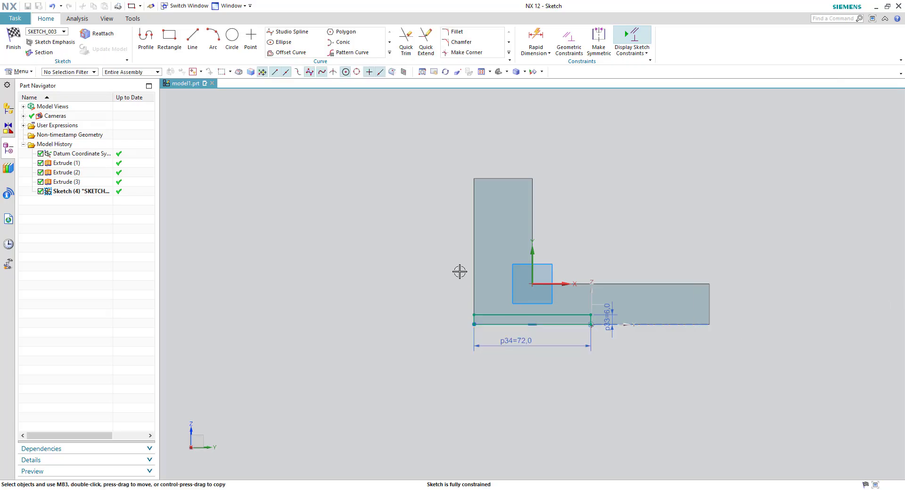
# - Finish the low rectangle sketch and extrude it 50 mm in the reversed direction into the bracket, subtracting it from the body
pyautogui.rightClick(632, 157)
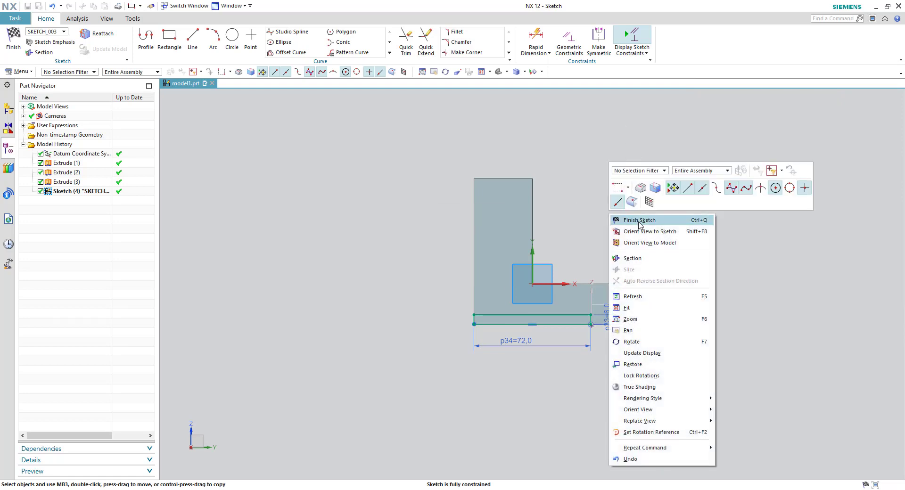
pyautogui.click(639, 220)
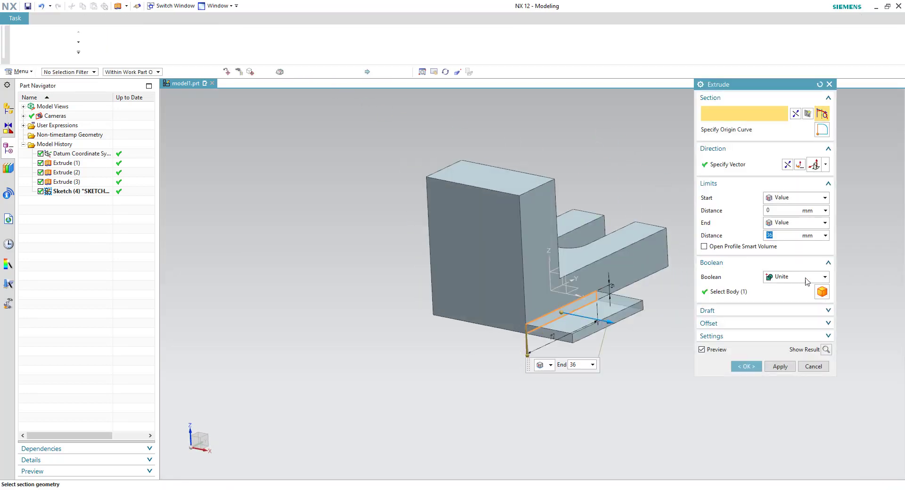
pyautogui.click(801, 168)
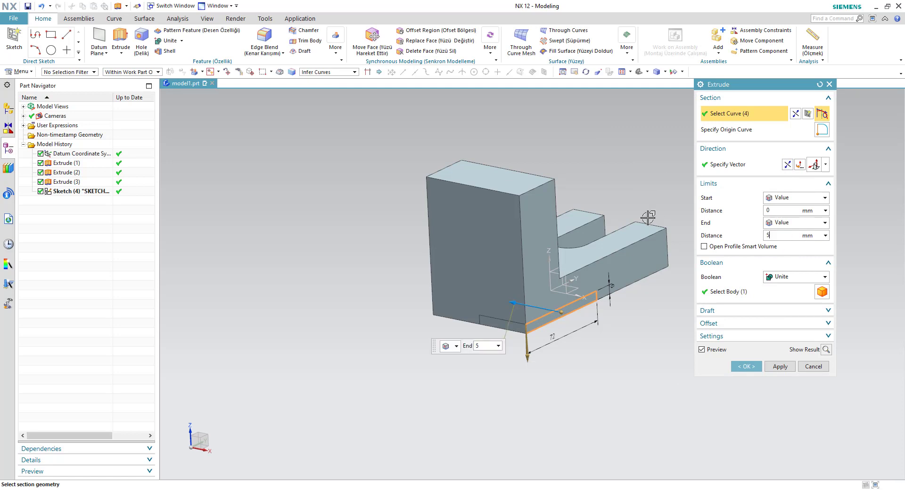
pyautogui.click(781, 277)
pyautogui.click(790, 311)
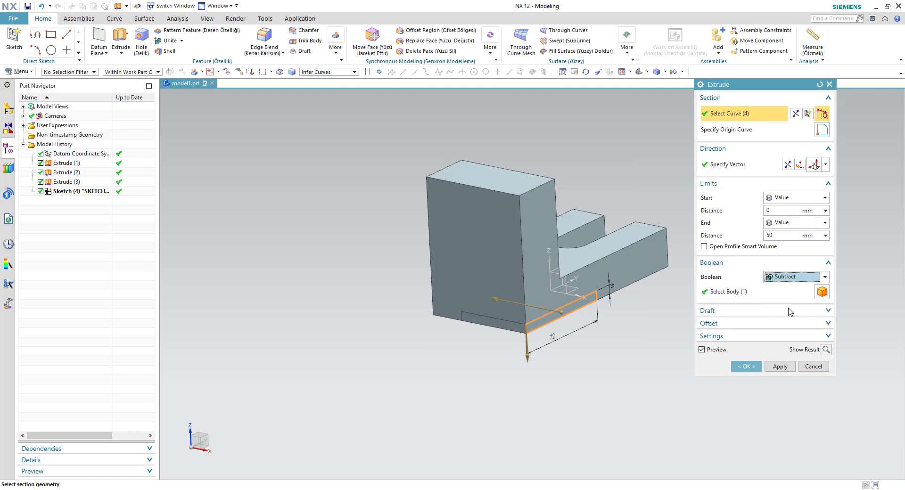
pyautogui.click(783, 367)
pyautogui.click(802, 368)
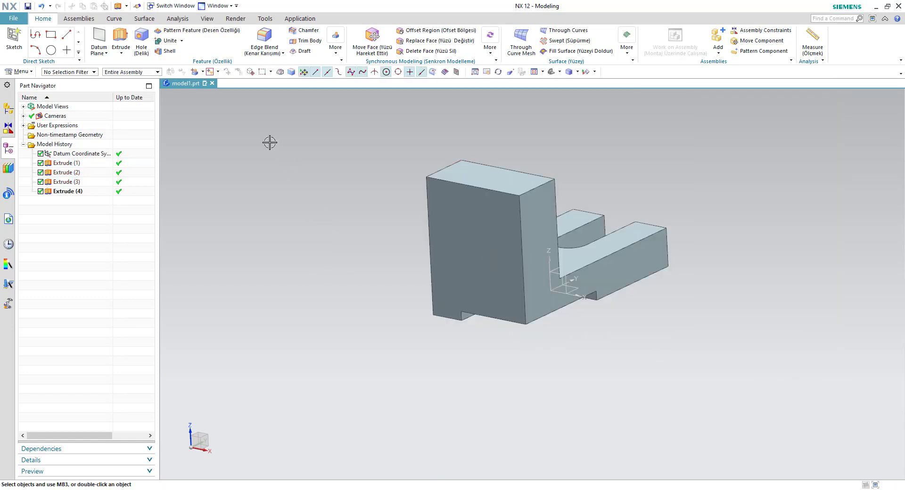
# - Start an Extrude sketch on the upright's large outer face and ready the Rectangle tool with the two-point method
pyautogui.click(120, 42)
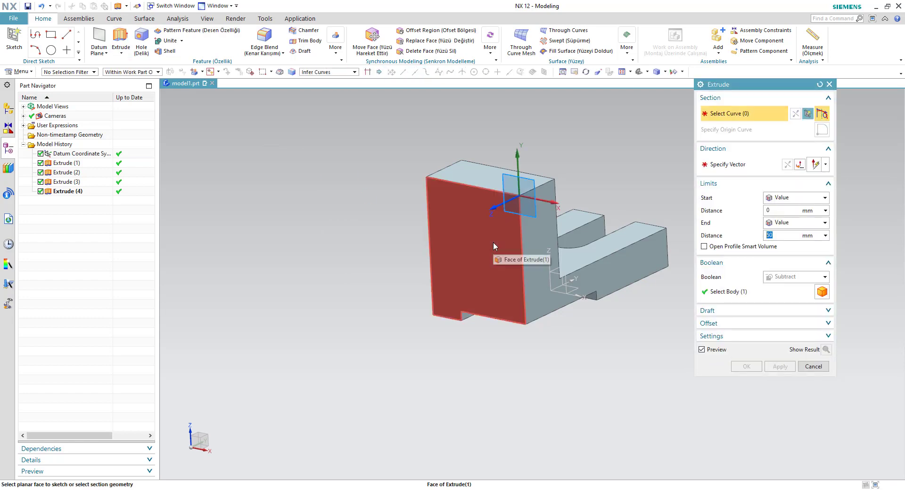
pyautogui.click(494, 246)
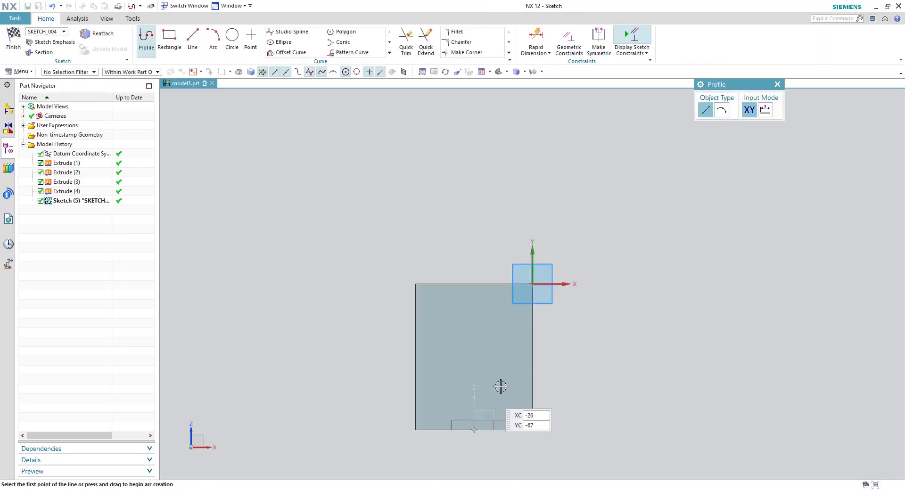
pyautogui.keyDown('shift'); pyautogui.moveTo(546, 378); pyautogui.dragTo(588, 284, button='middle'); pyautogui.keyUp('shift')
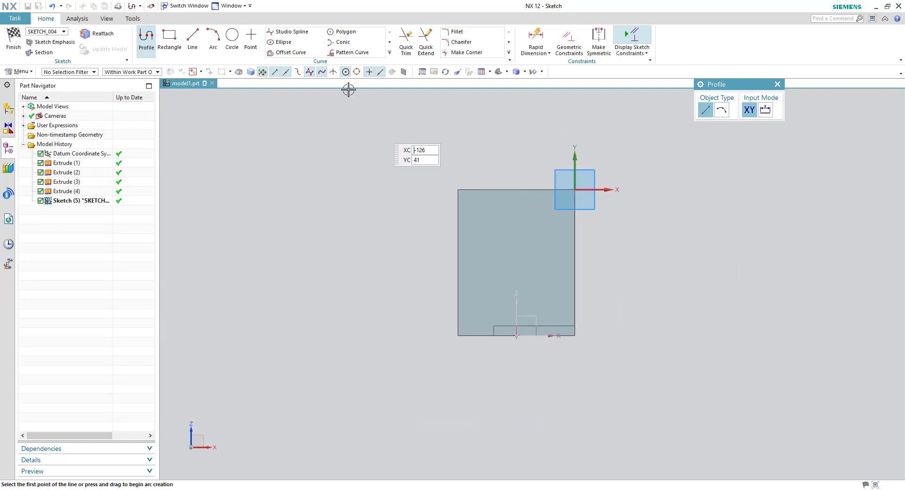
pyautogui.click(169, 39)
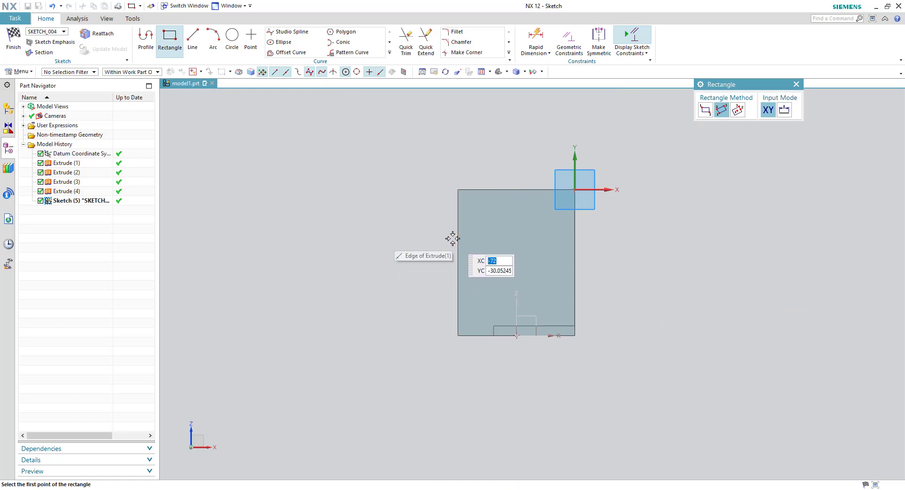
pyautogui.click(705, 110)
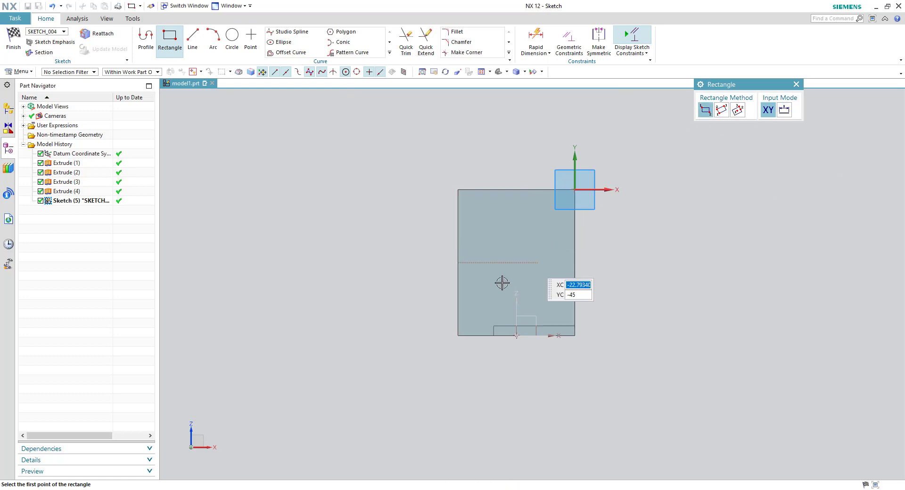
# - Sketch a rectangle about 28 mm high across the block face, spanning from one vertical side edge to the other
pyautogui.click(456, 248)
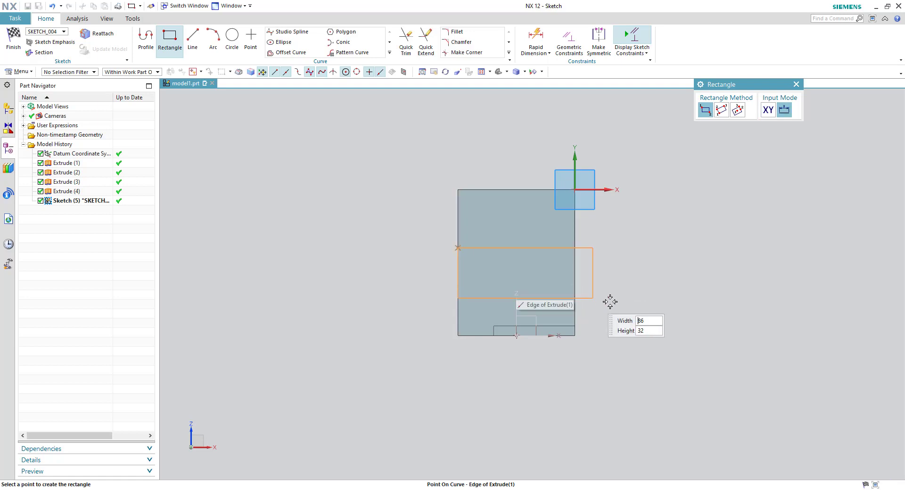
pyautogui.click(575, 294)
pyautogui.press('Escape')
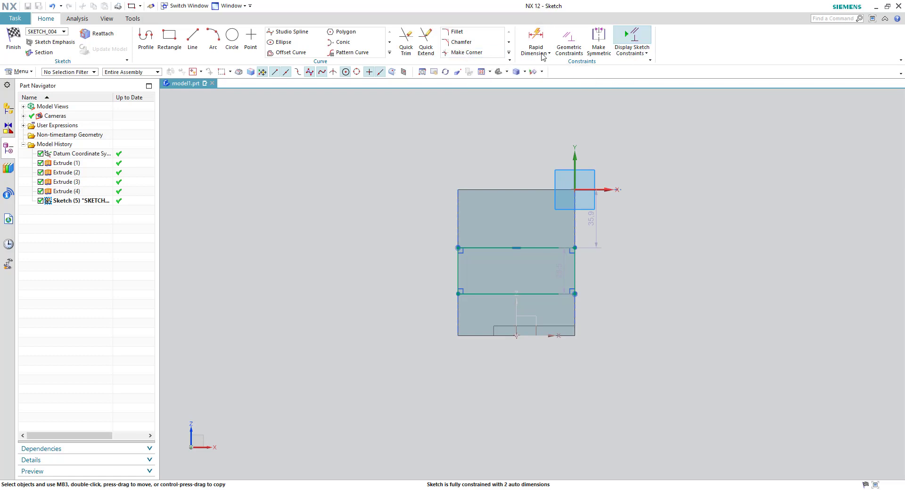
# - Dimension the rectangle's lower edge from the block's bottom edge and set the distance to 30 mm
pyautogui.click(536, 40)
pyautogui.click(477, 336)
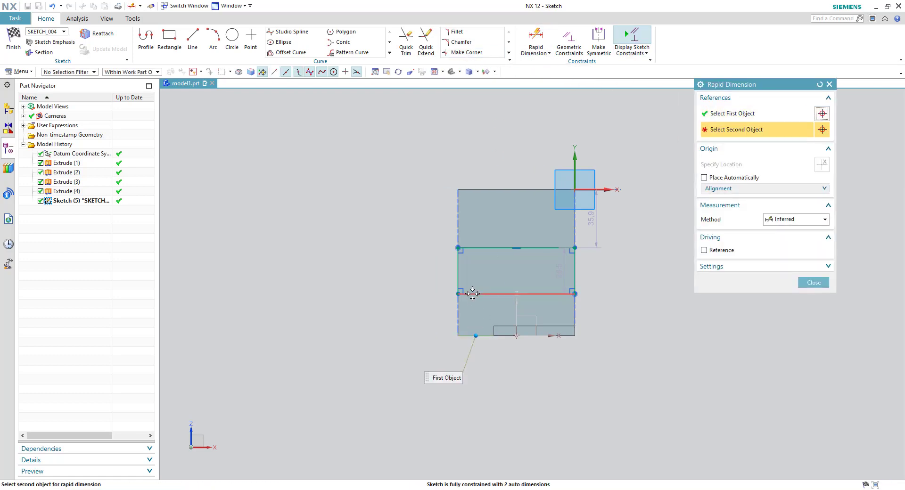
pyautogui.click(415, 305)
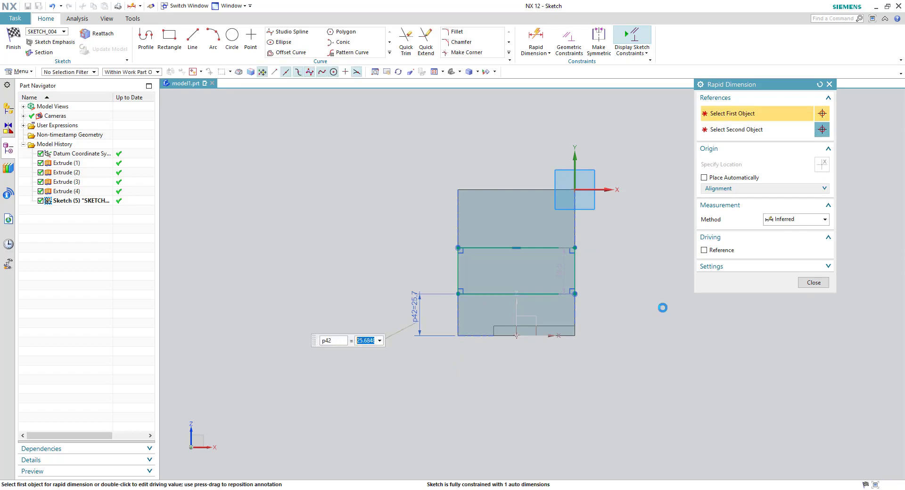
pyautogui.hotkey('alt', 'Tab')
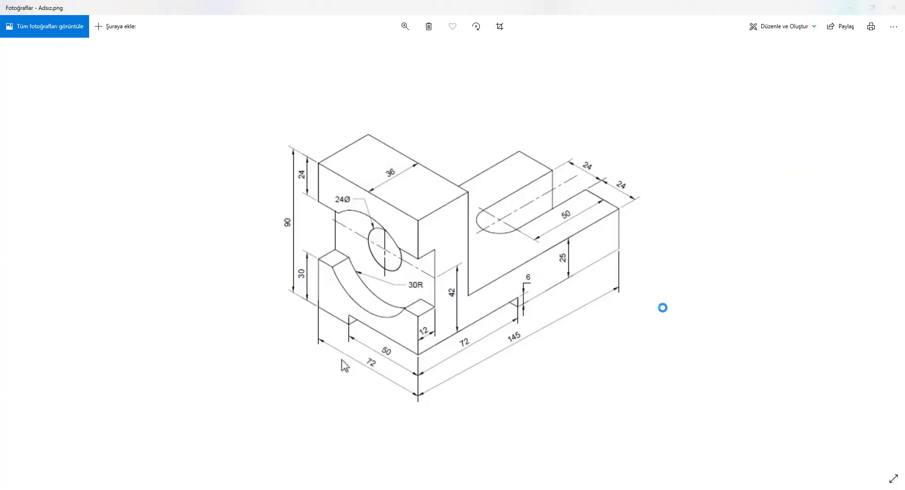
pyautogui.hotkey('alt', 'Tab')
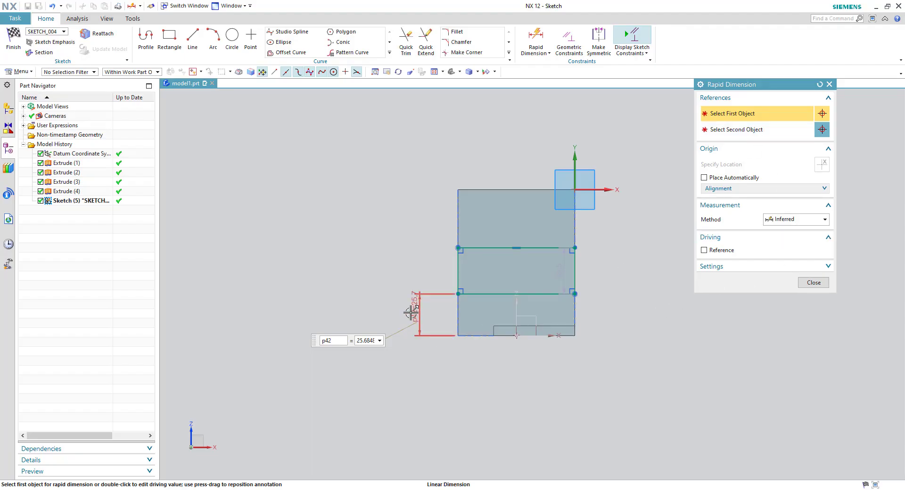
pyautogui.click(813, 283)
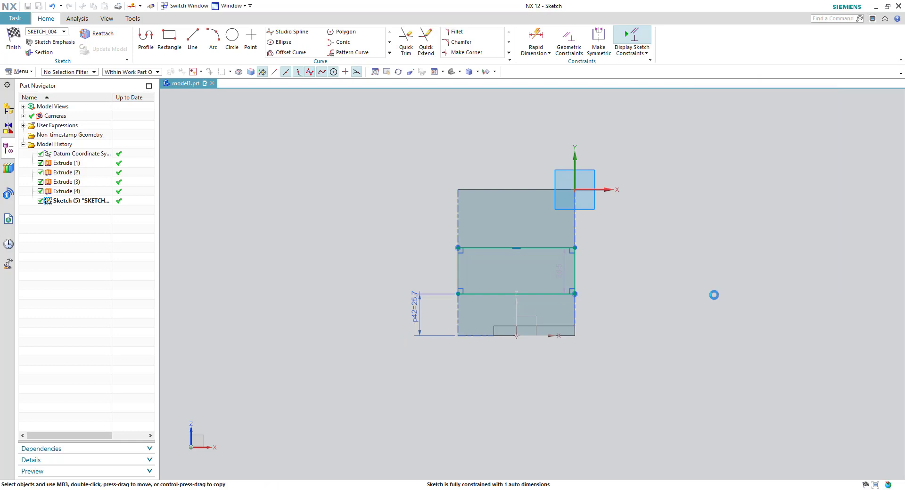
pyautogui.doubleClick(413, 310)
pyautogui.write('30')
pyautogui.press('Return')
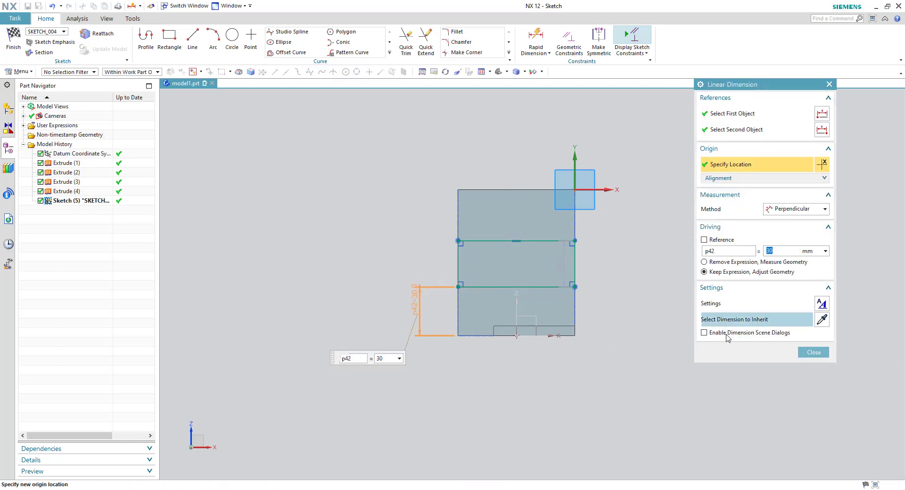
pyautogui.click(812, 352)
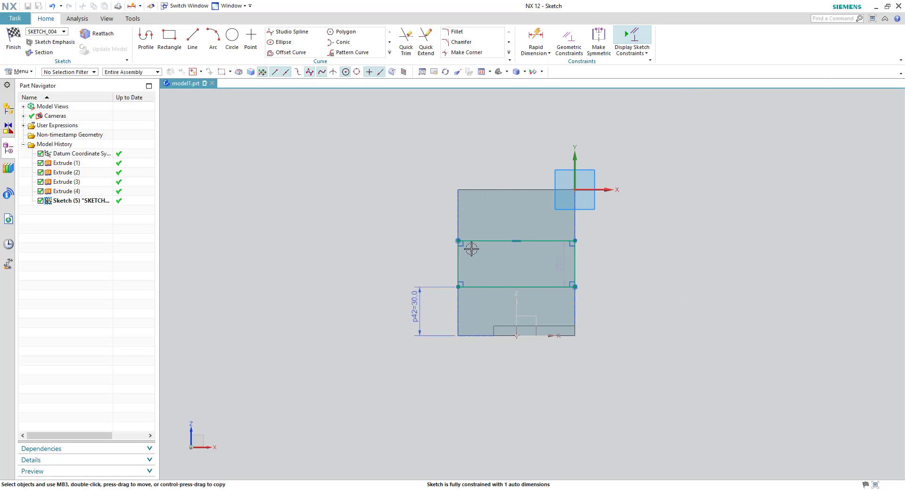
# - Dimension the rectangle's upper edge from the block's top edge and set the distance to 24 mm
pyautogui.click(534, 49)
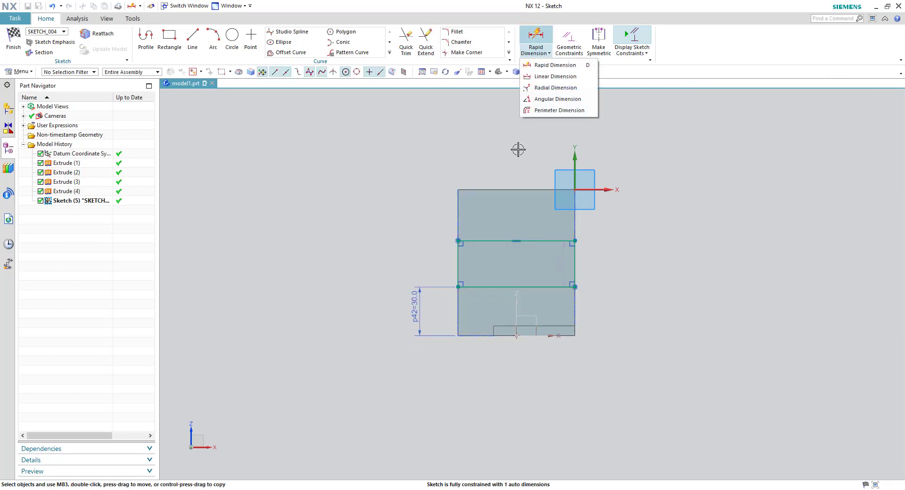
pyautogui.click(491, 240)
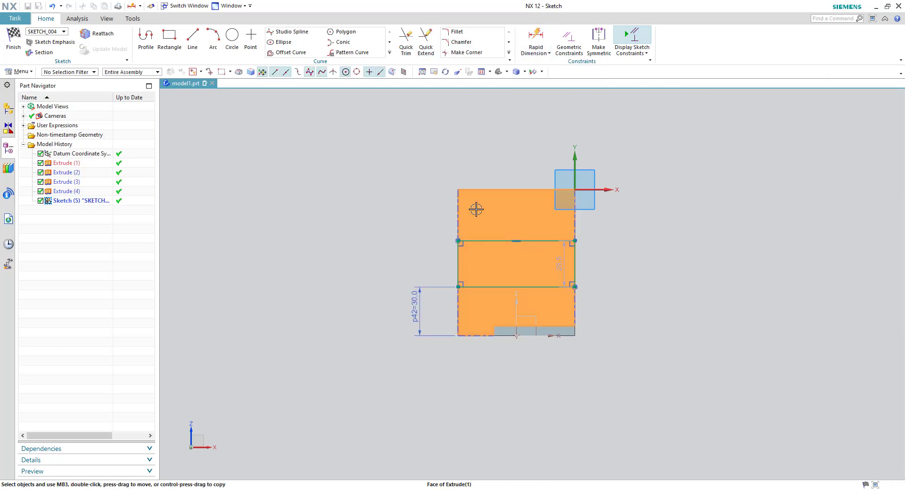
pyautogui.click(536, 50)
pyautogui.click(476, 241)
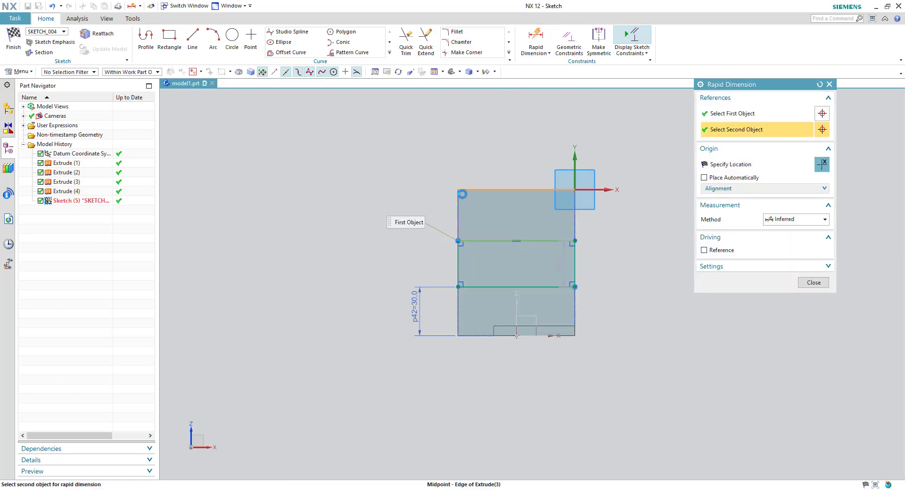
pyautogui.click(489, 189)
pyautogui.click(430, 208)
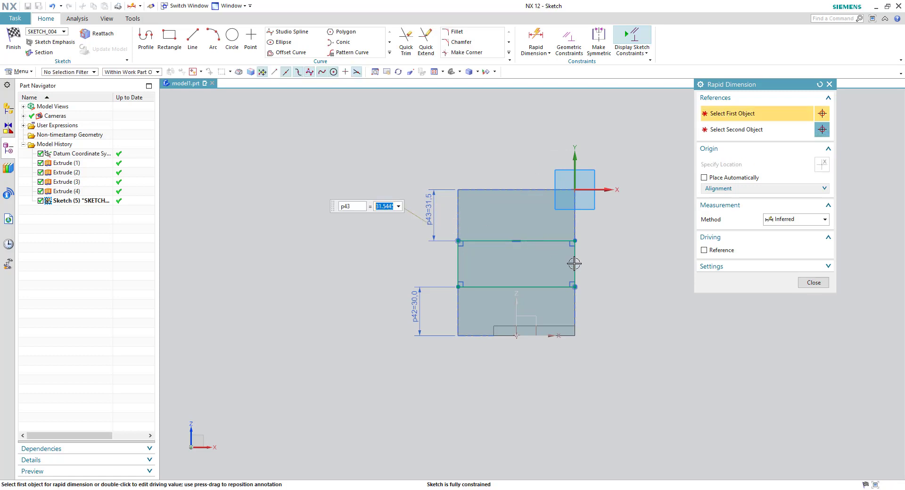
pyautogui.click(432, 220)
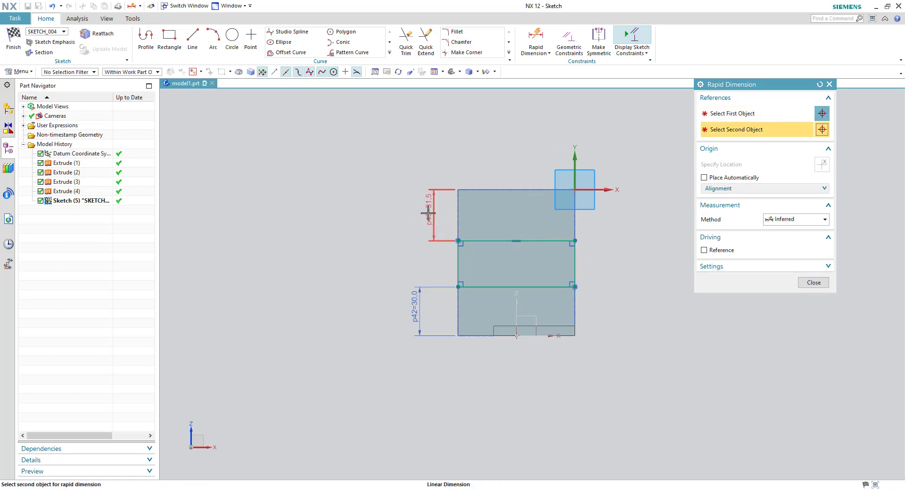
pyautogui.doubleClick(428, 213)
pyautogui.press('Return')
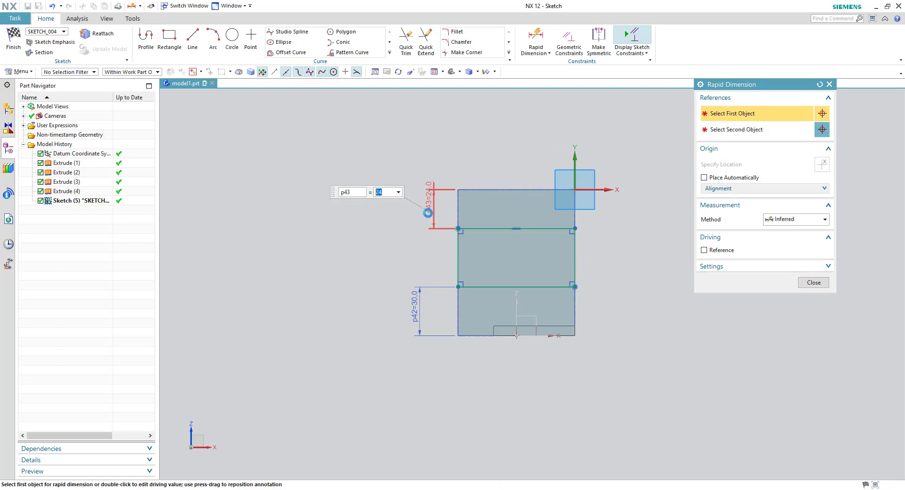
pyautogui.click(804, 285)
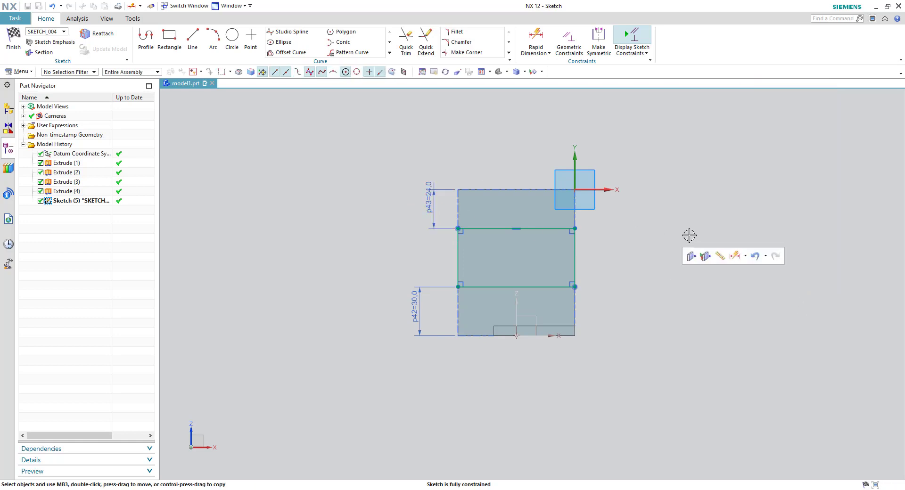
# - Sketch a circle centred across the block's width inside the rectangle and set its diameter to 60 mm
pyautogui.click(231, 36)
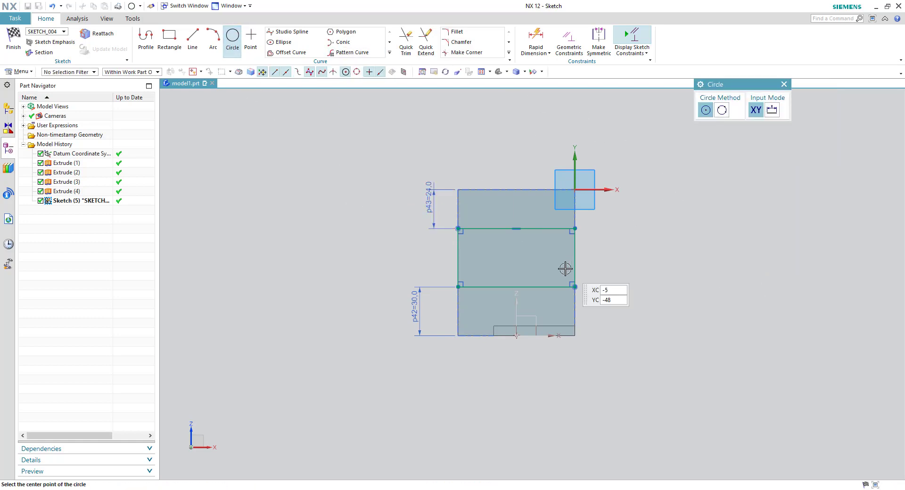
pyautogui.click(520, 257)
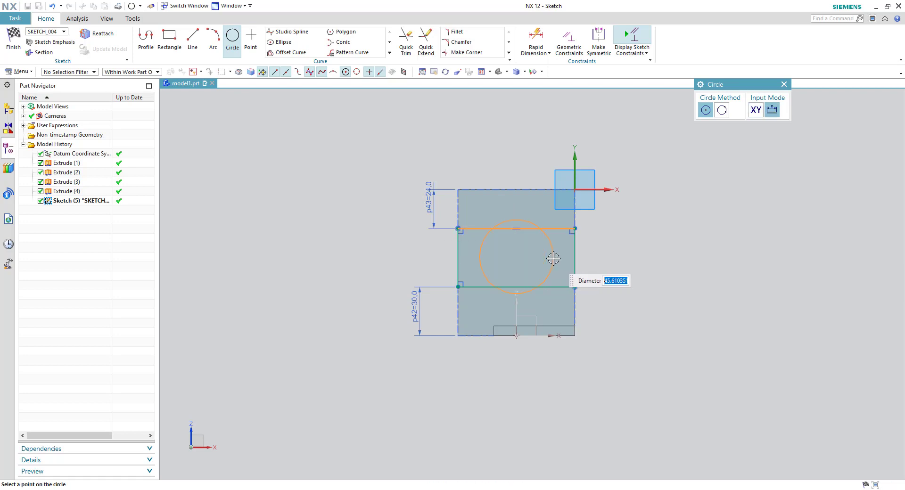
pyautogui.click(595, 260)
pyautogui.press('Escape')
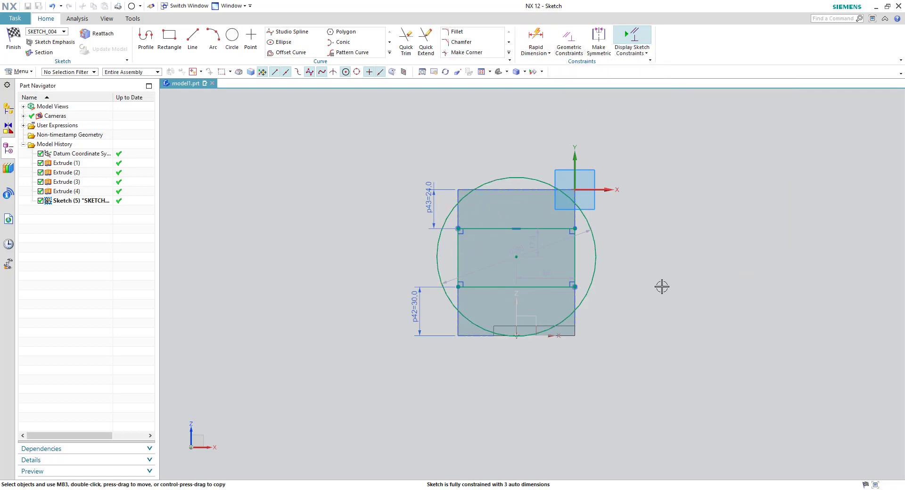
pyautogui.doubleClick(508, 260)
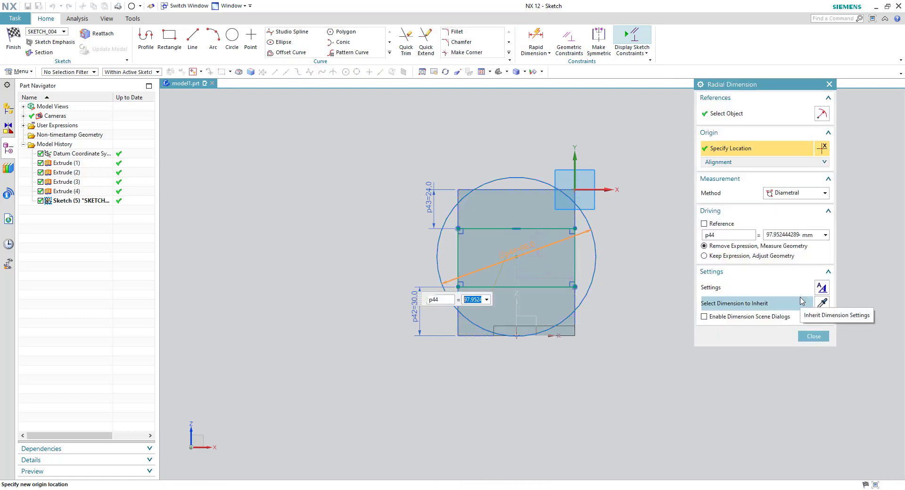
pyautogui.write('60')
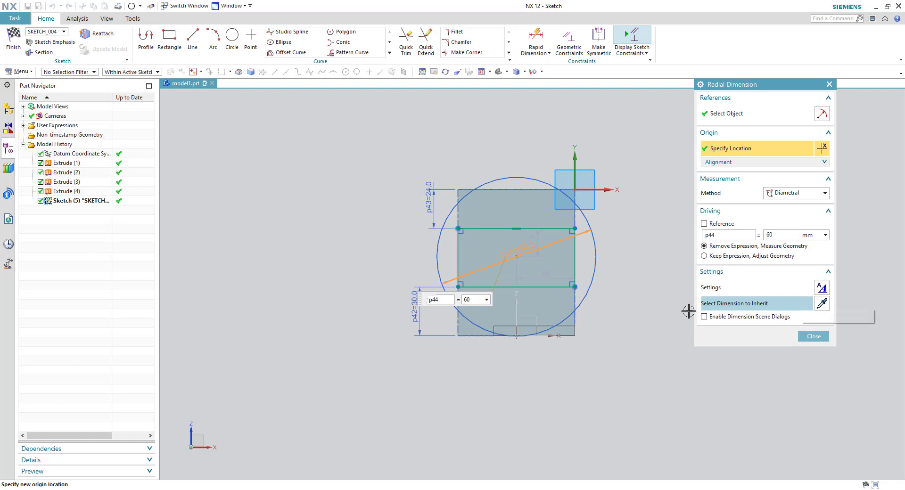
pyautogui.click(807, 338)
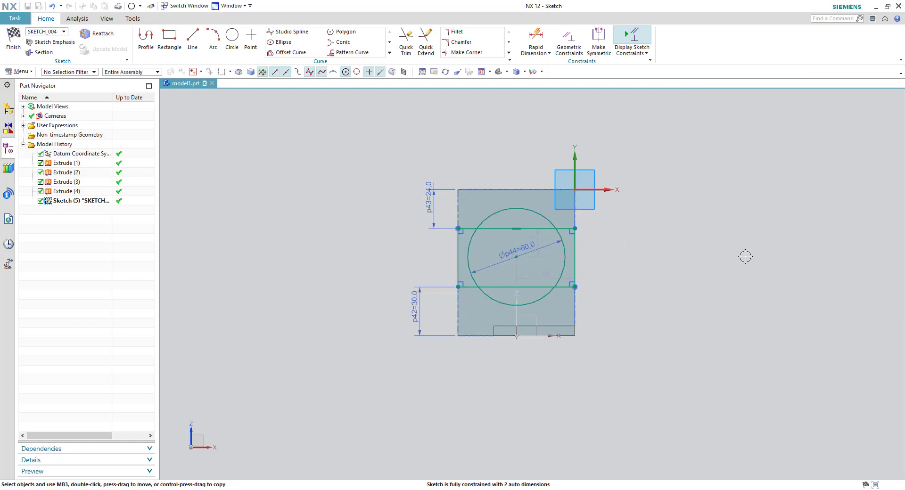
# - Trim the rectangle's horizontal lines inside the circle and the circle's side arcs between them, leaving one closed outline
pyautogui.click(406, 38)
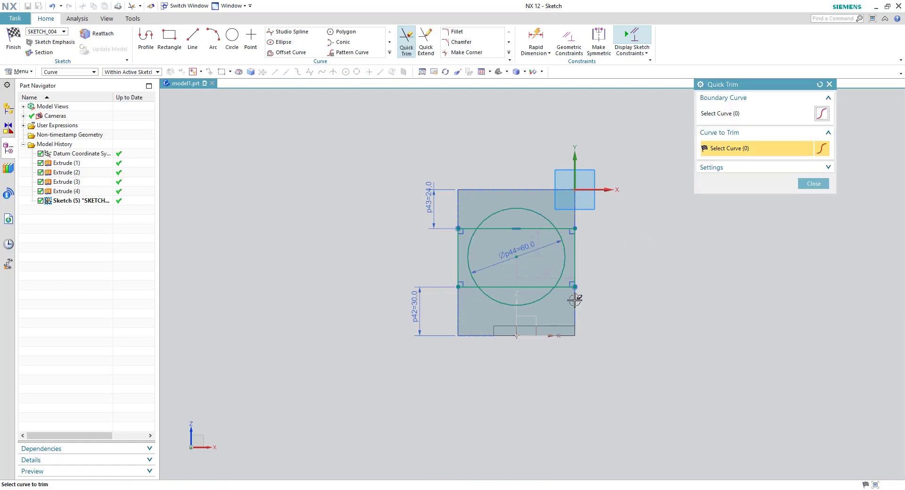
pyautogui.click(497, 228)
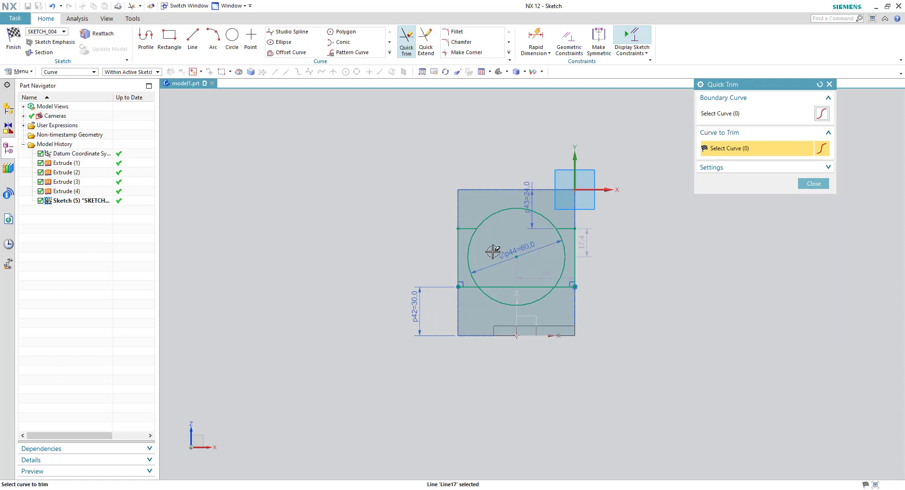
pyautogui.click(509, 287)
pyautogui.click(469, 251)
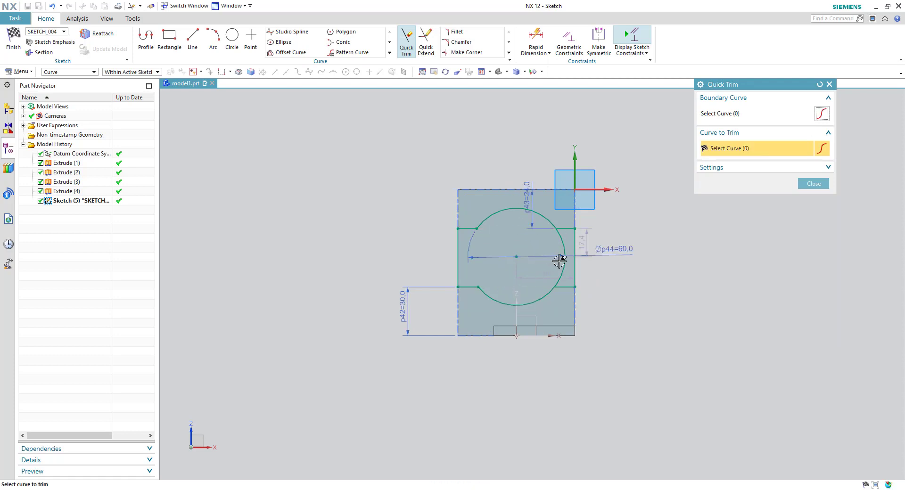
pyautogui.click(564, 250)
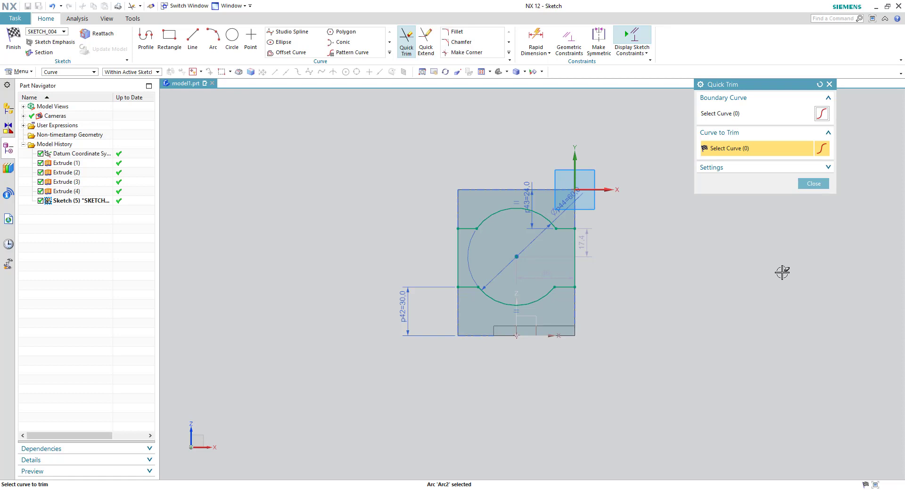
pyautogui.click(814, 184)
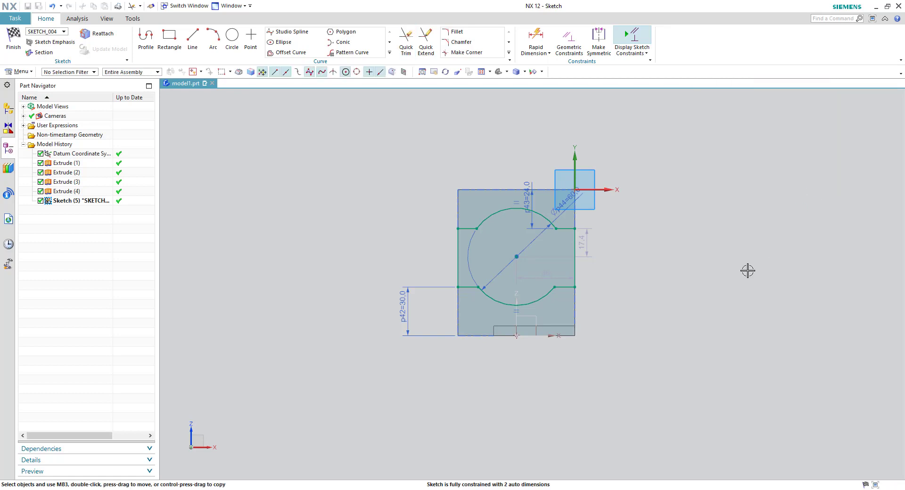
# - Finish the sketch and extrude it in the reversed direction into the block as a 12 mm deep subtract cut
pyautogui.rightClick(674, 266)
pyautogui.click(670, 79)
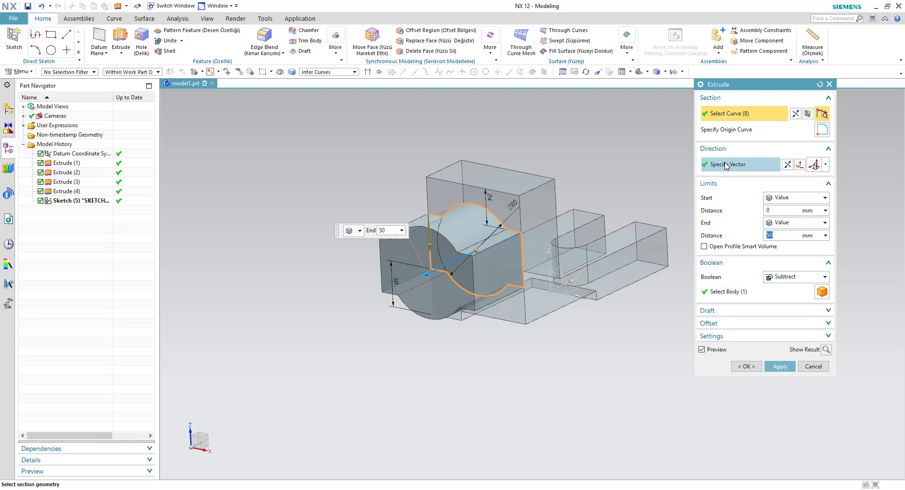
pyautogui.click(787, 165)
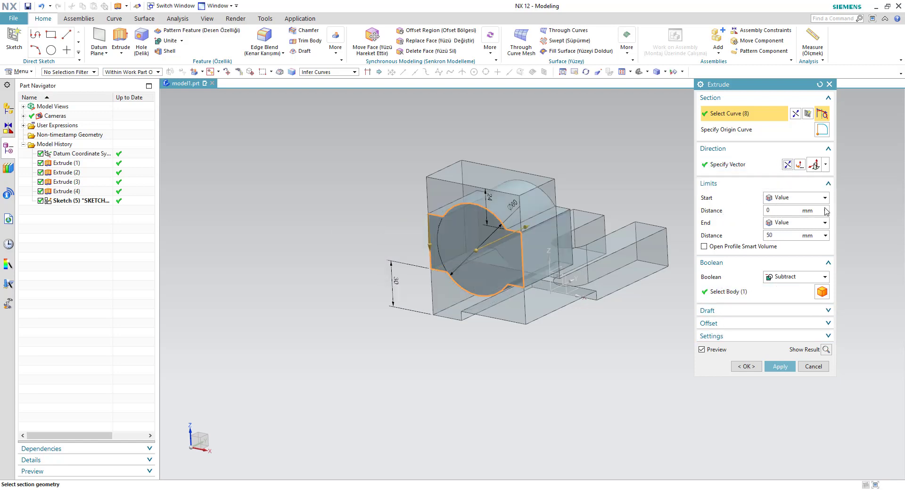
pyautogui.hotkey('alt', 'Tab')
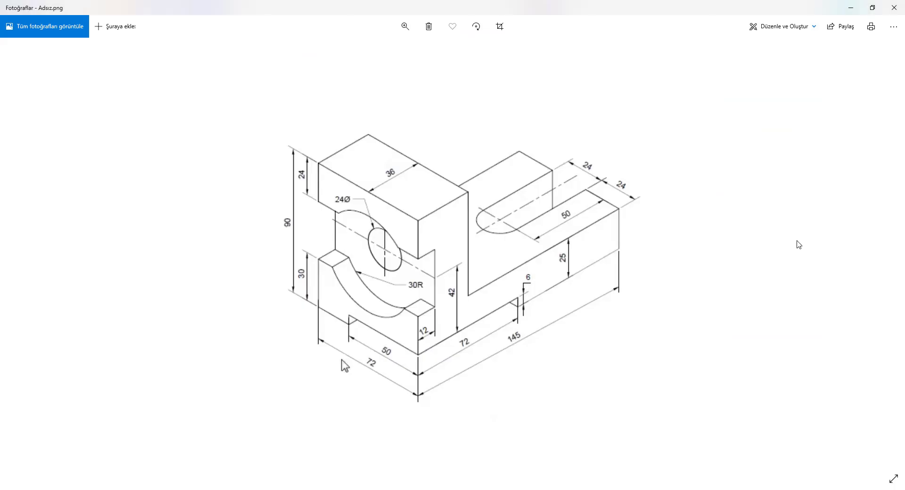
pyautogui.hotkey('alt', 'Tab')
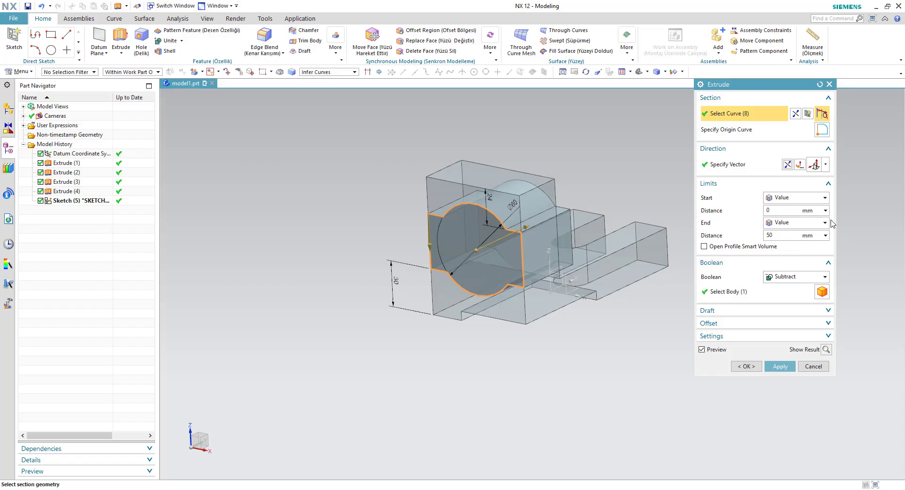
pyautogui.click(785, 235)
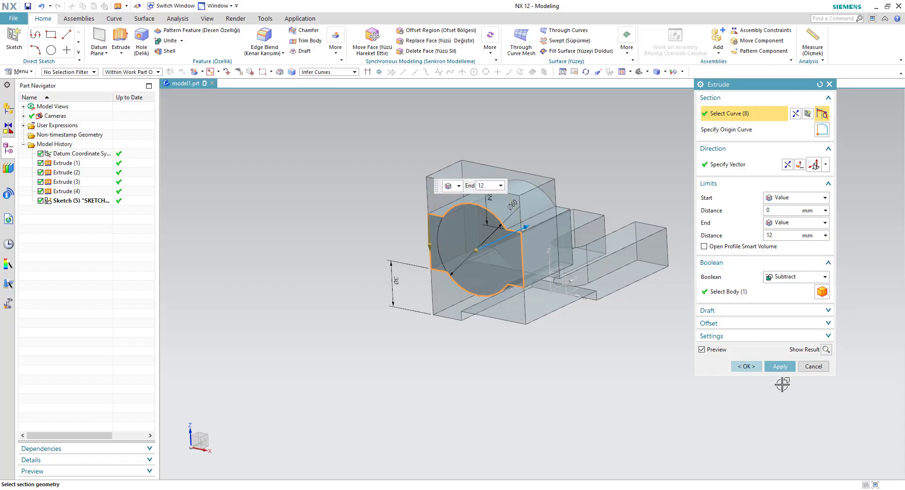
pyautogui.click(785, 370)
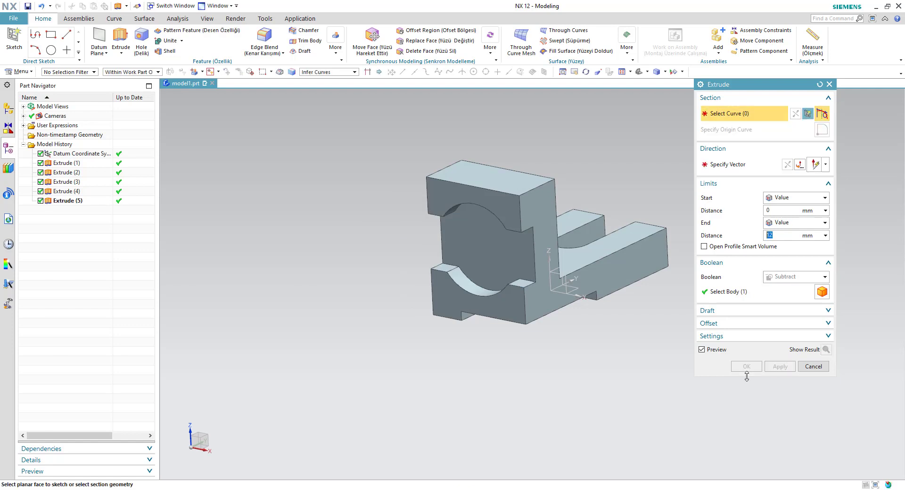
pyautogui.click(809, 367)
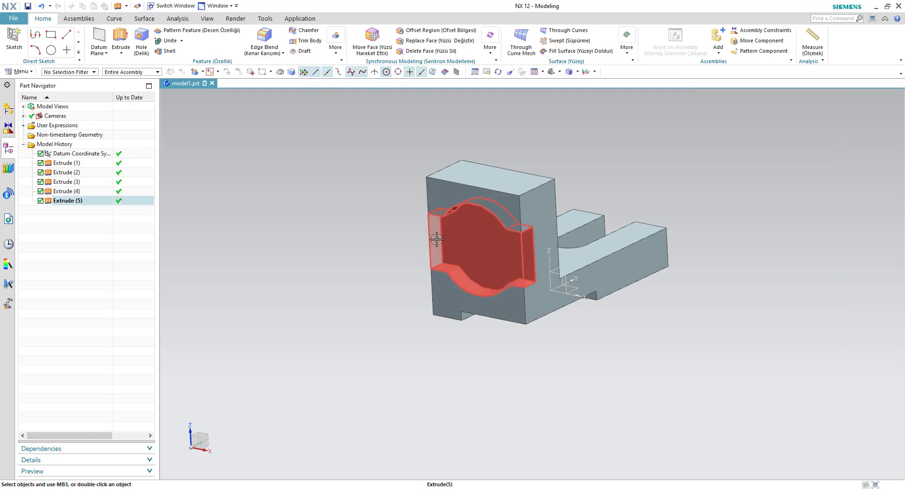
# - Start an Extrude sketch on the recess floor and draw a circle about 40 mm in diameter centred on the sketch origin
pyautogui.click(120, 40)
pyautogui.click(514, 259)
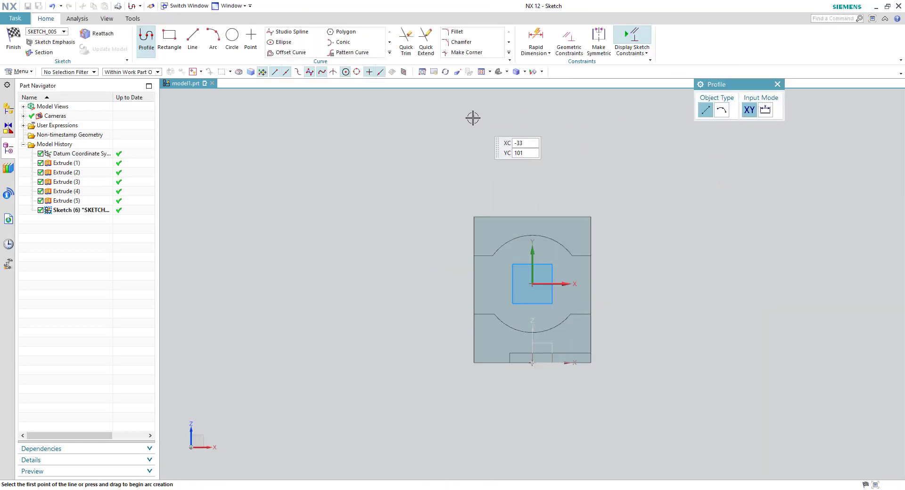
pyautogui.click(232, 38)
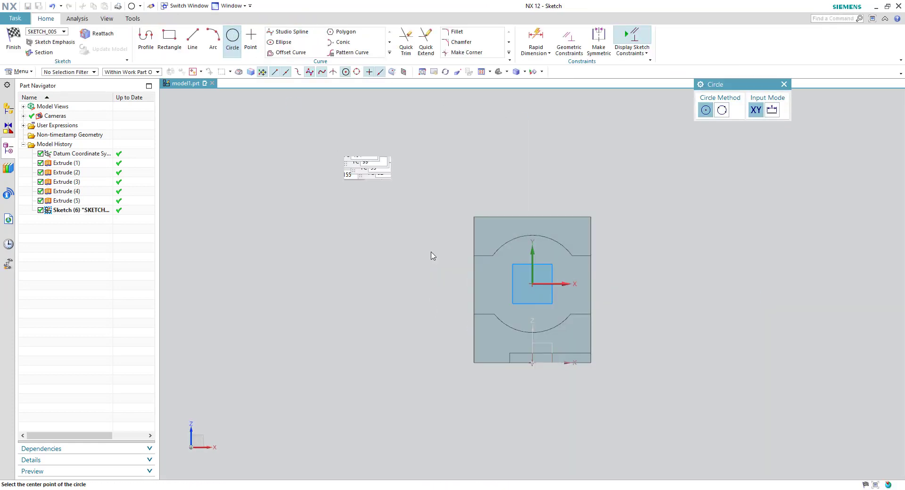
pyautogui.click(533, 283)
pyautogui.click(564, 283)
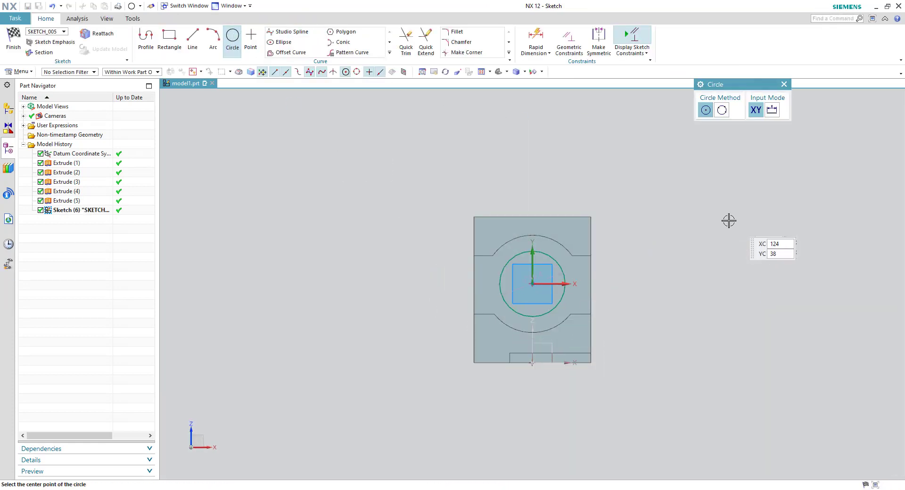
pyautogui.press('Escape')
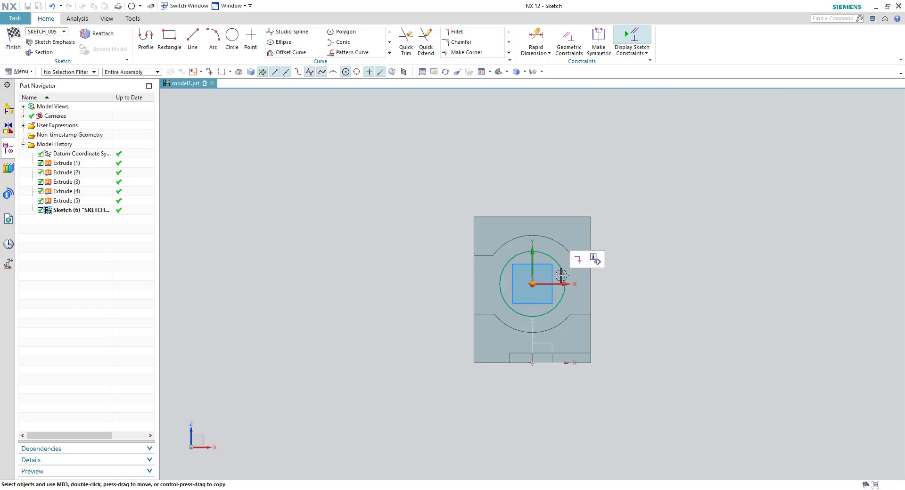
# - Check the hole size in the reference drawing and set the circle's diameter to 24 mm
pyautogui.doubleClick(532, 291)
pyautogui.hotkey('alt', 'Tab')
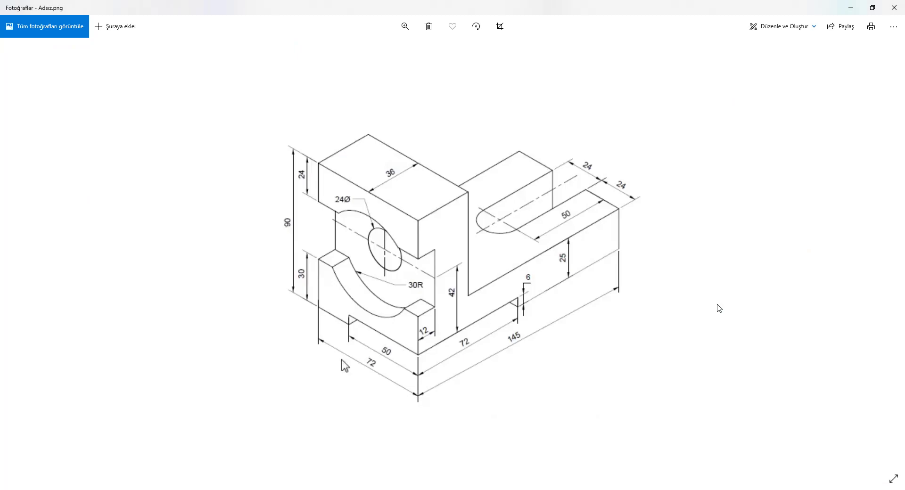
pyautogui.hotkey('alt', 'Tab')
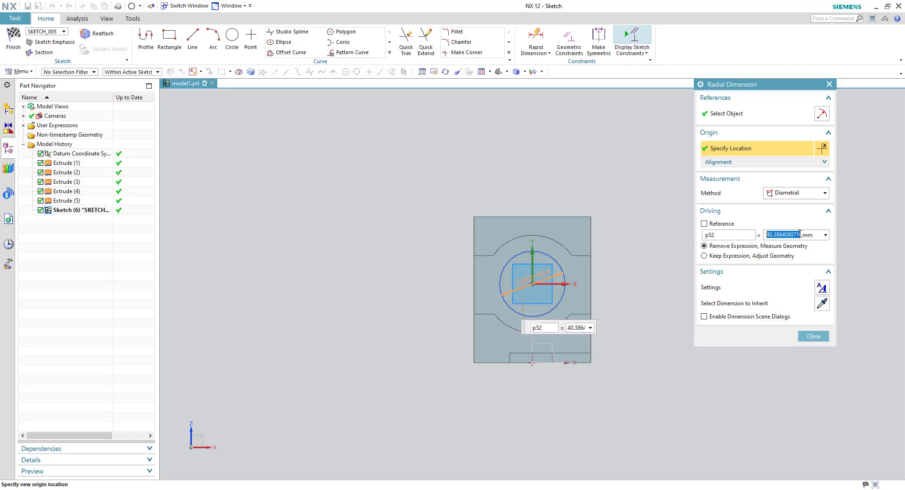
pyautogui.write('24')
pyautogui.press('Return')
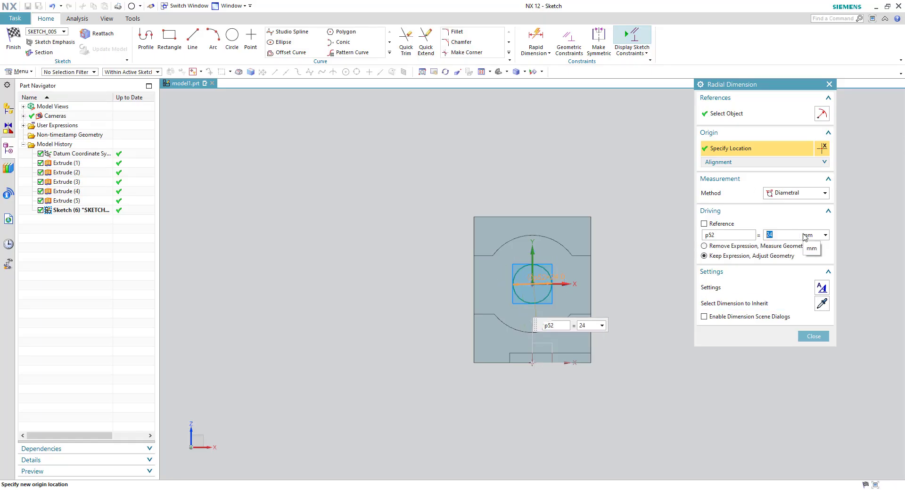
pyautogui.click(812, 337)
# - Finish the sketch and extrude the circle in the reversed direction as a 24 mm subtract cut reaching the upright block's rear face
pyautogui.rightClick(725, 333)
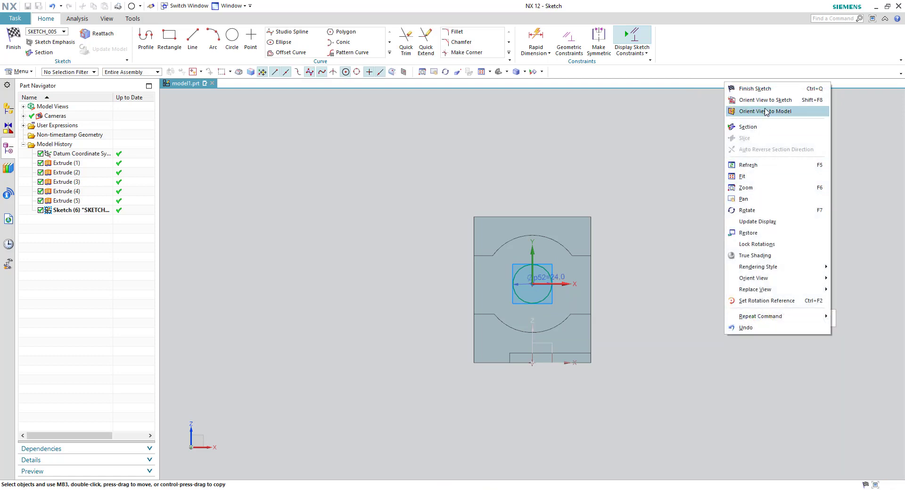
pyautogui.click(763, 89)
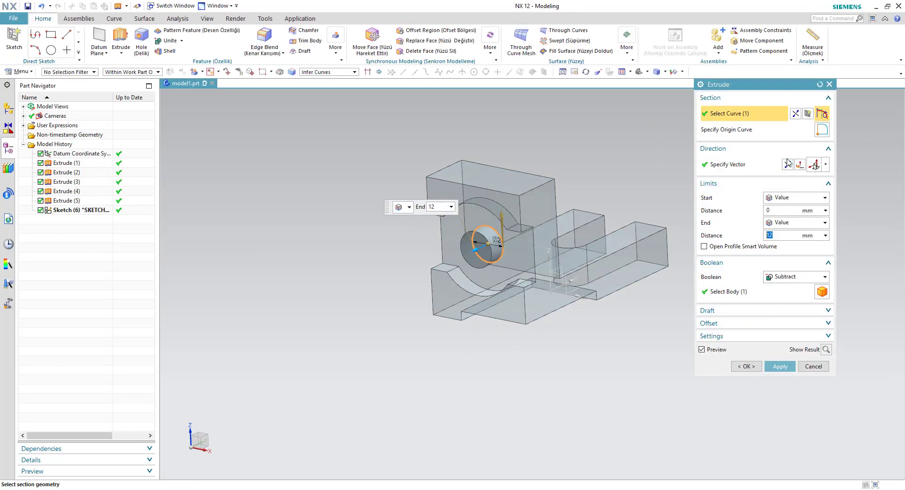
pyautogui.rightClick(506, 238)
pyautogui.click(529, 258)
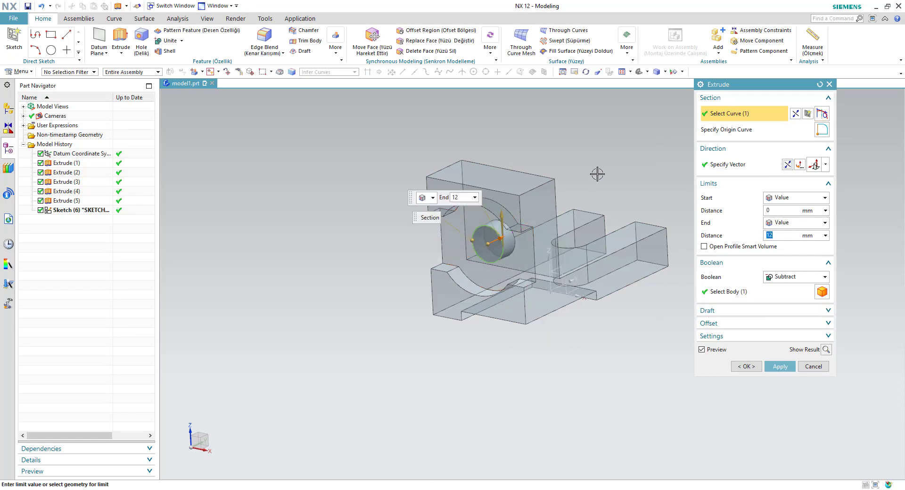
pyautogui.moveTo(596, 173); pyautogui.dragTo(565, 196, button='middle')
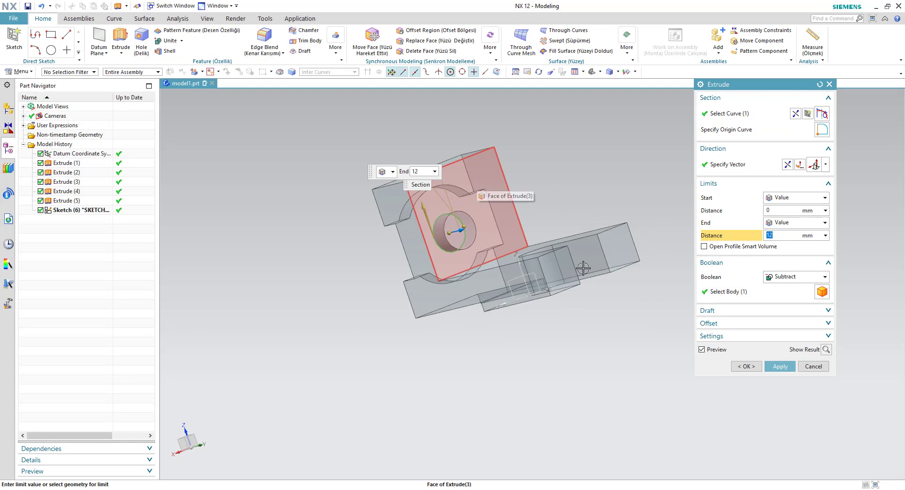
pyautogui.click(476, 175)
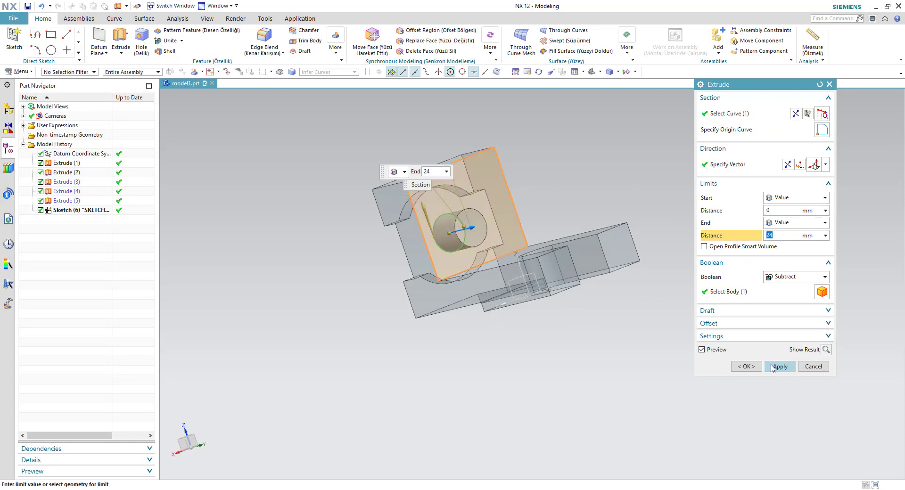
pyautogui.click(773, 368)
pyautogui.moveTo(393, 328); pyautogui.dragTo(478, 323, button='middle')
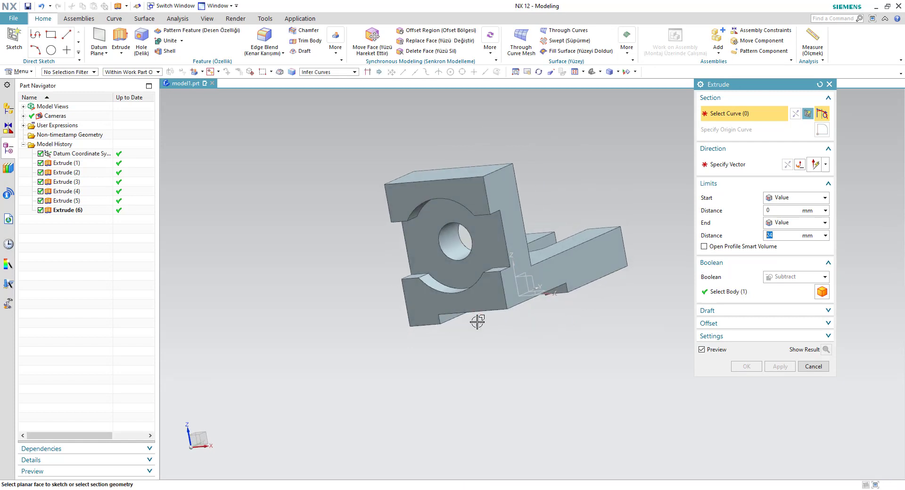
pyautogui.click(828, 311)
pyautogui.click(829, 85)
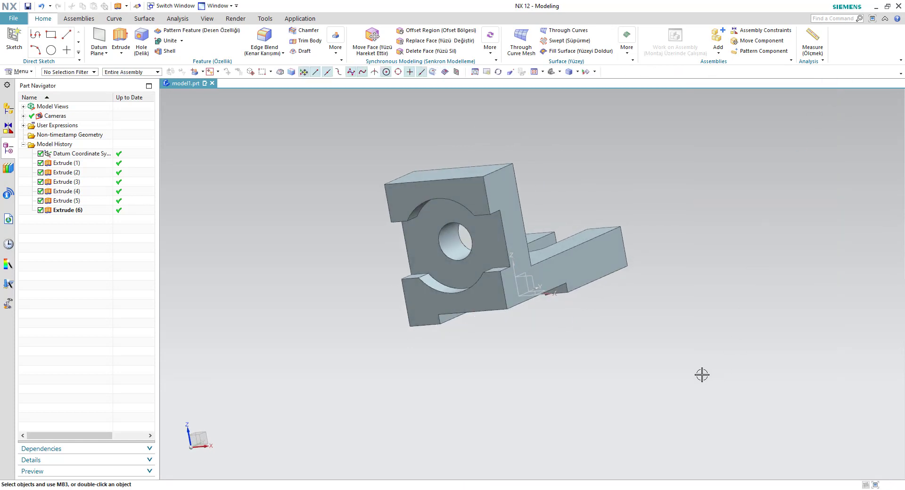
# - Examine the completed bracket in isometric view and from the front with the recess and hole facing forward
pyautogui.press('End')
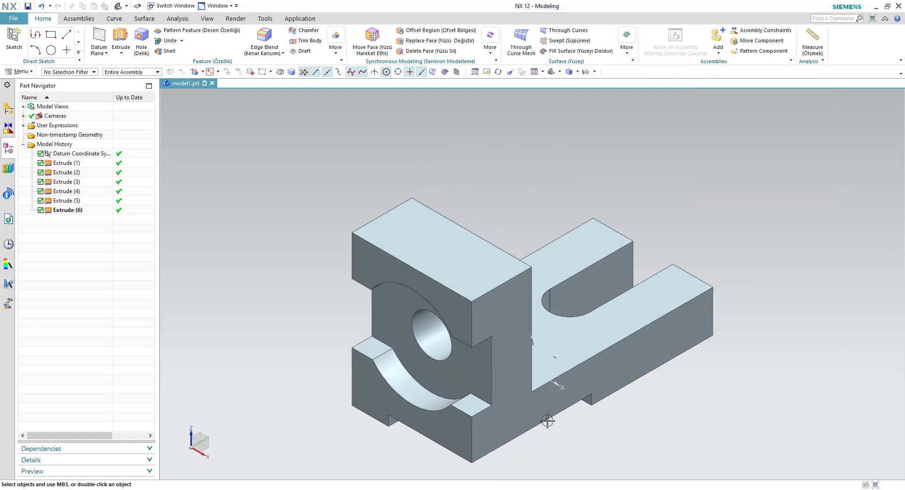
pyautogui.keyDown('shift'); pyautogui.moveTo(572, 409); pyautogui.dragTo(604, 314, button='middle'); pyautogui.keyUp('shift')
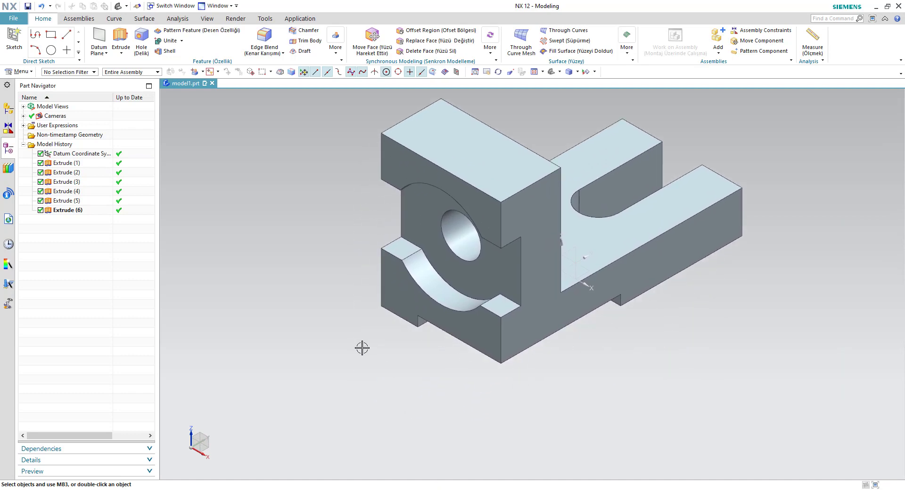
pyautogui.moveTo(362, 348); pyautogui.dragTo(458, 340, button='middle')
pyautogui.scroll(-2, 454, 324)
pyautogui.moveTo(389, 314); pyautogui.dragTo(469, 380, button='middle')
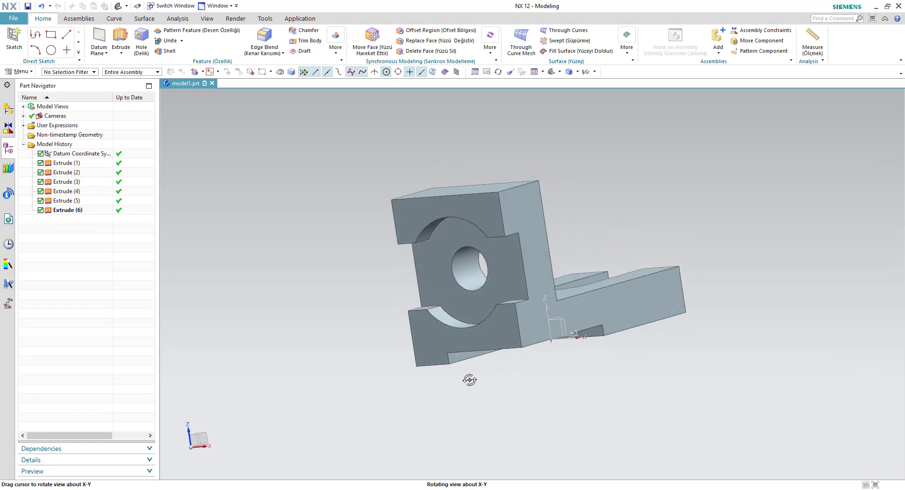
pyautogui.press('End')
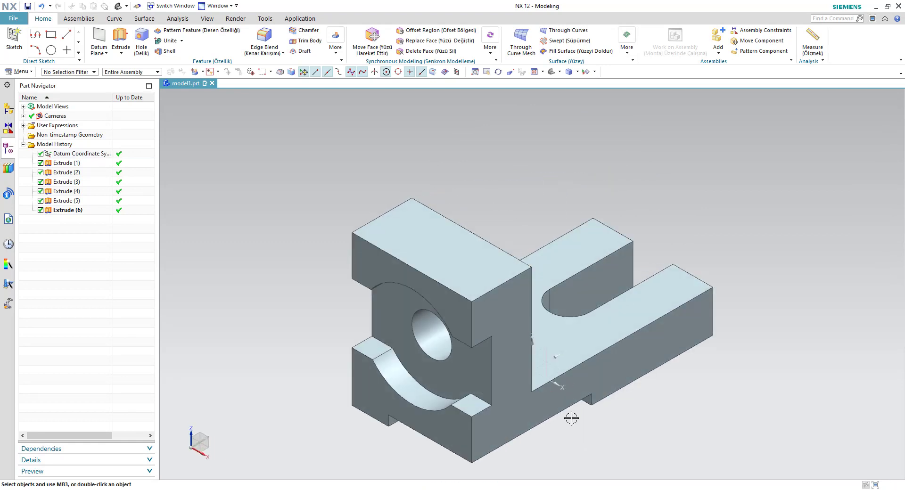
pyautogui.keyDown('shift'); pyautogui.moveTo(571, 417); pyautogui.dragTo(597, 359, button='middle'); pyautogui.keyUp('shift')
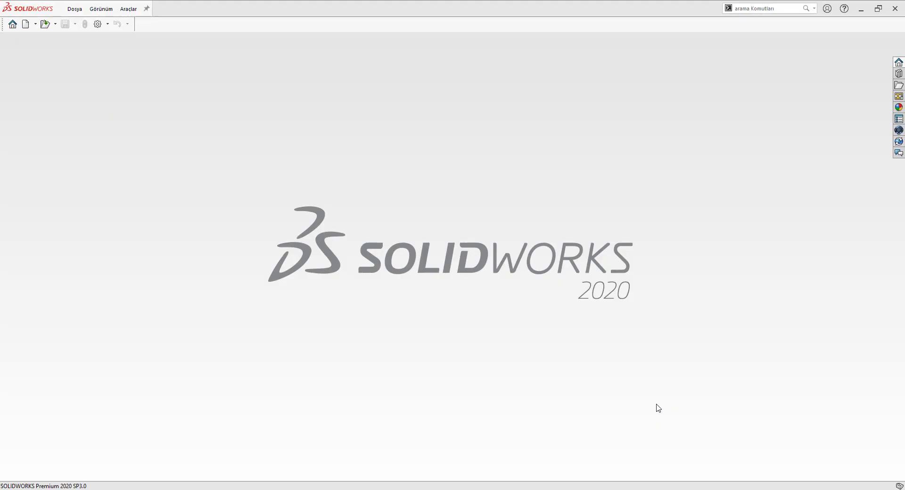
# - In SOLIDWORKS, create a new part document and start a sketch on the top plane (Üst Düzlem)
pyautogui.click(26, 25)
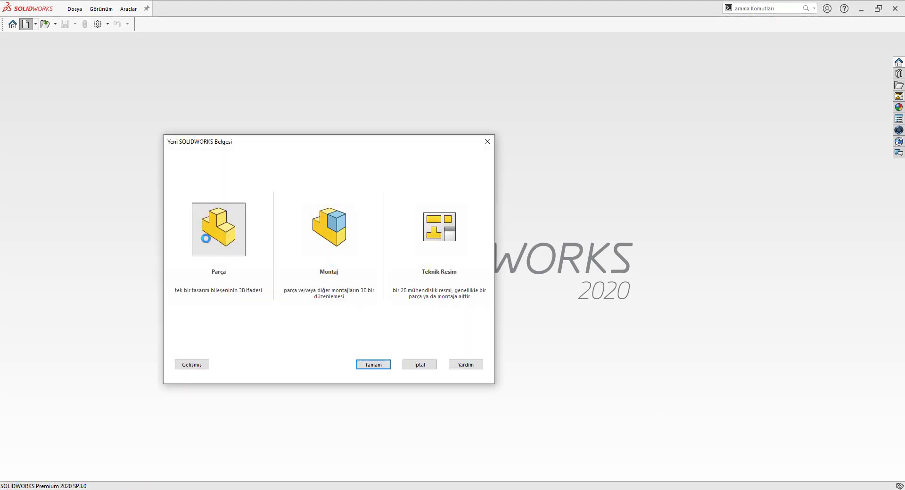
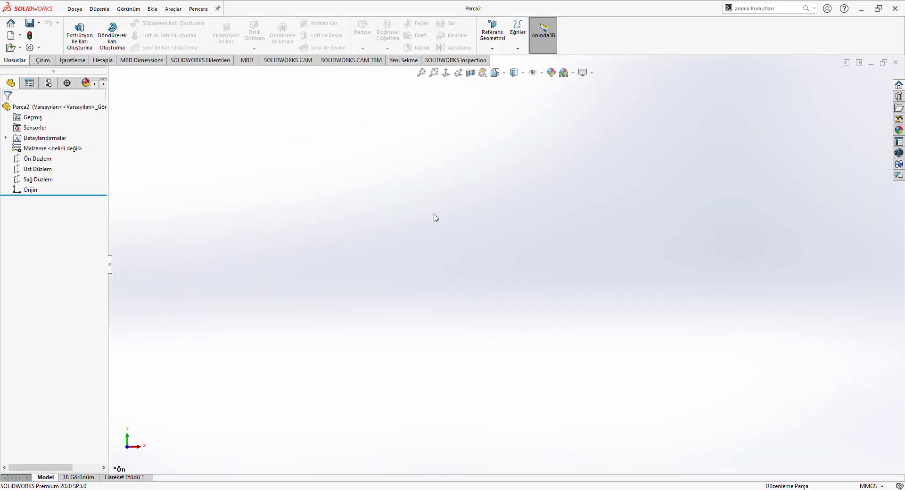
pyautogui.click(38, 171)
pyautogui.click(50, 159)
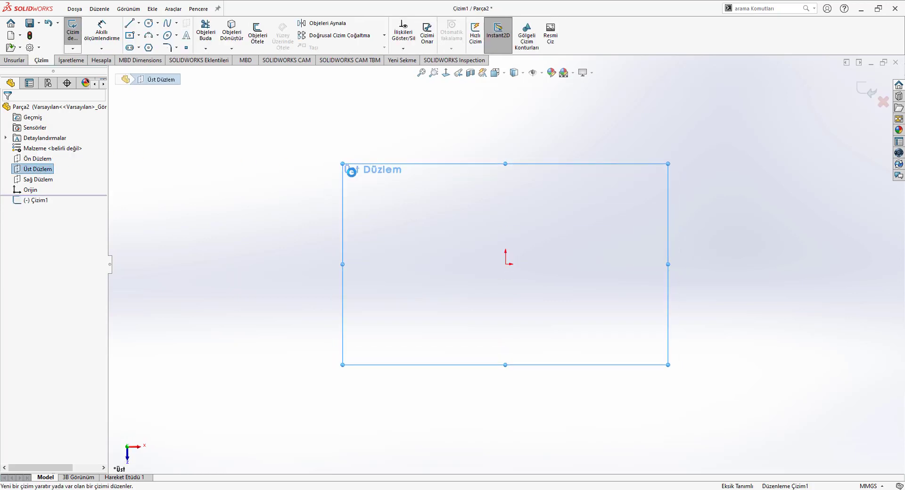
# - Sketch a 3-point centre rectangle about 57 mm wide and 80 mm long, centred on the origin
pyautogui.click(129, 34)
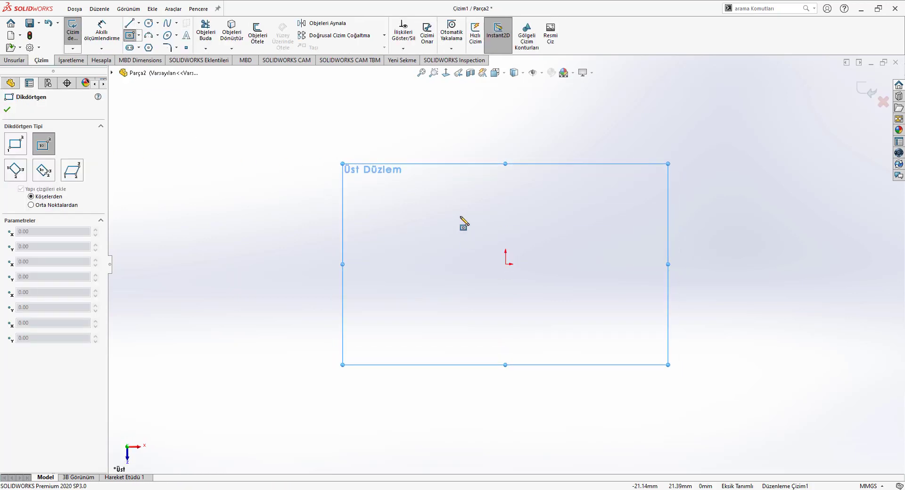
pyautogui.click(44, 170)
pyautogui.click(507, 264)
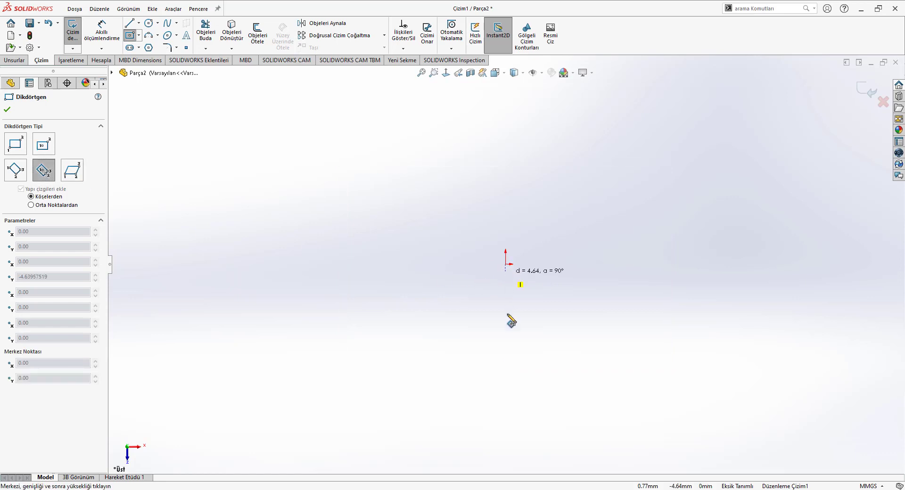
pyautogui.click(506, 337)
pyautogui.click(560, 346)
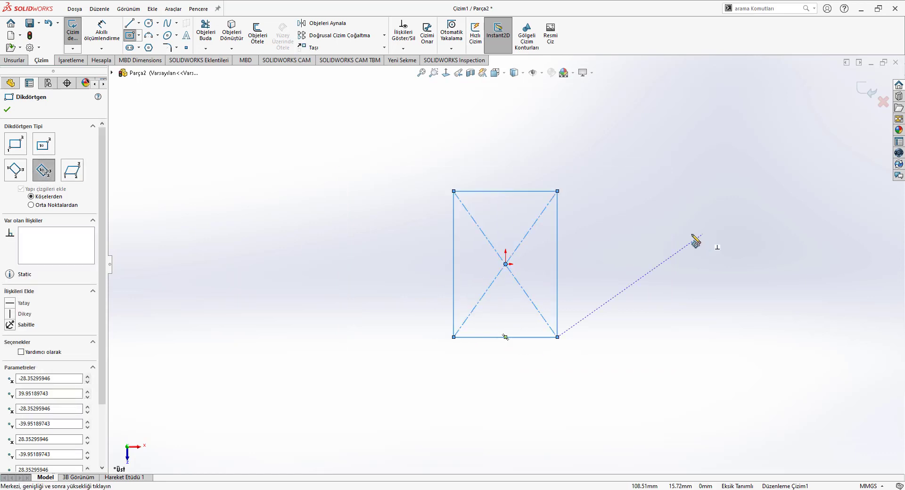
pyautogui.press('Escape')
# - Dimension the rectangle's width to 72 mm and its length to 145 mm
pyautogui.moveTo(685, 259); pyautogui.dragTo(687, 172, button='right')
pyautogui.click(523, 192)
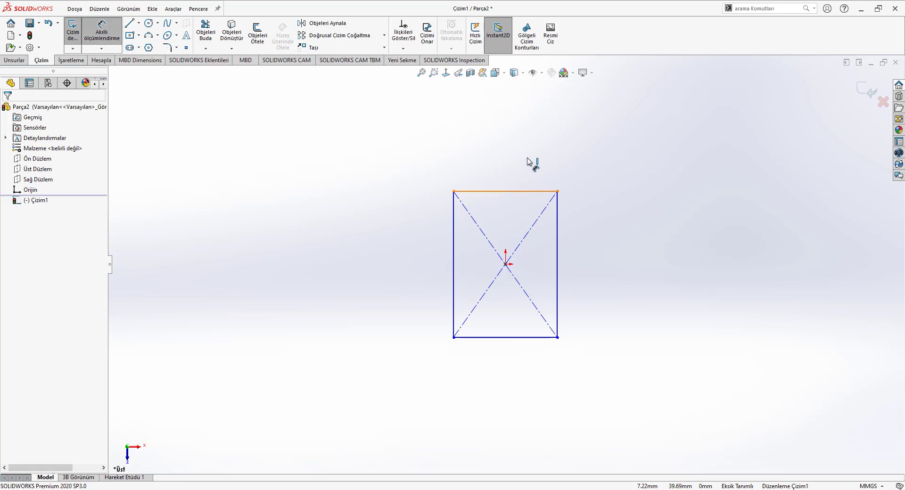
pyautogui.click(568, 166)
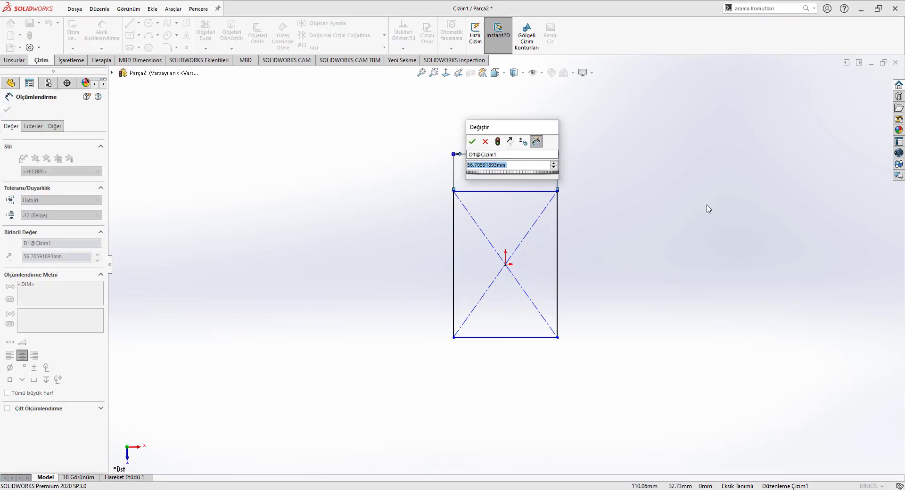
pyautogui.write('72')
pyautogui.press('Return')
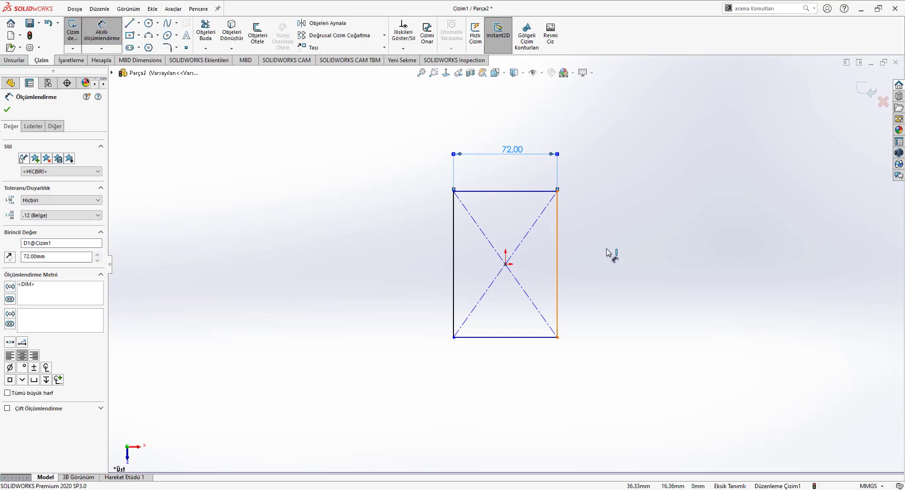
pyautogui.click(606, 249)
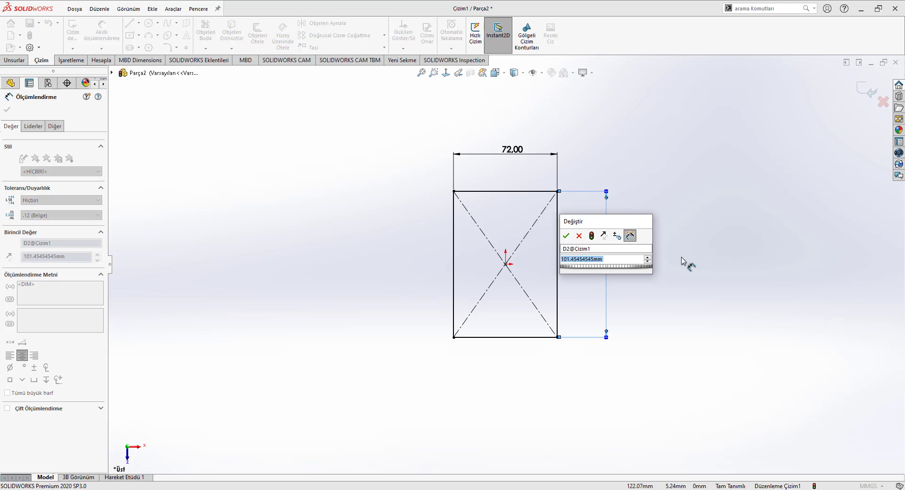
pyautogui.write('145')
pyautogui.press('Return')
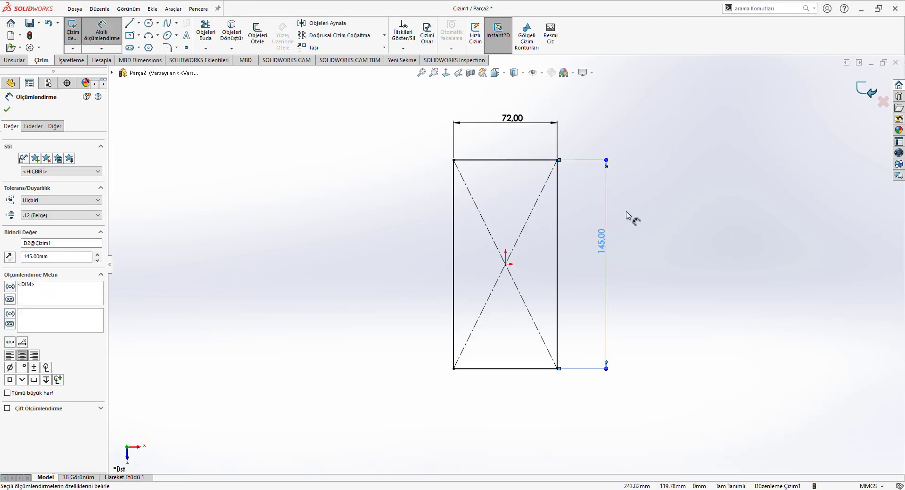
pyautogui.press('Escape')
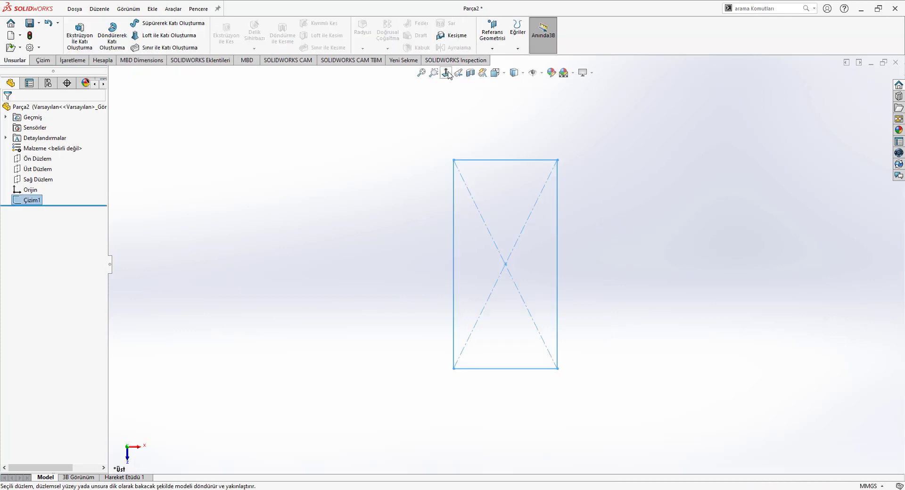
# - Extrude the 72 × 145 mm rectangle sketch 25 mm upward to form the base plate, checking the thickness in the reference drawing
pyautogui.click(86, 29)
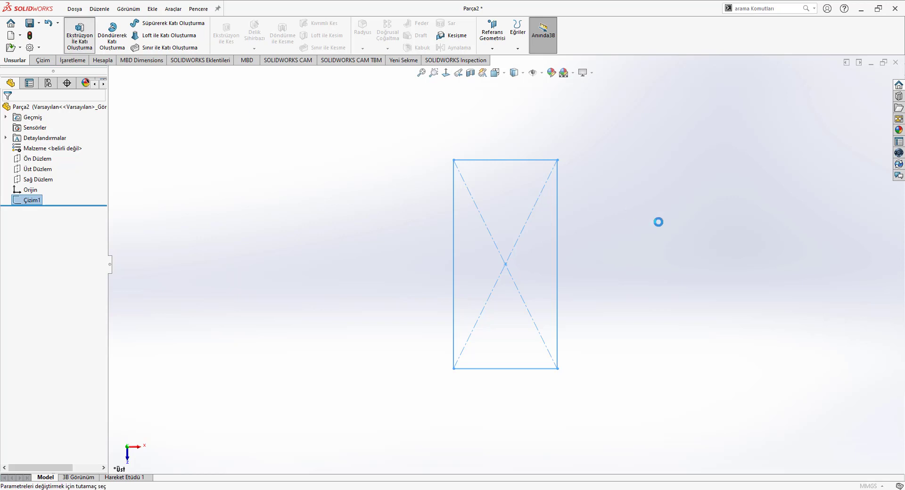
pyautogui.hotkey('alt', 'Tab')
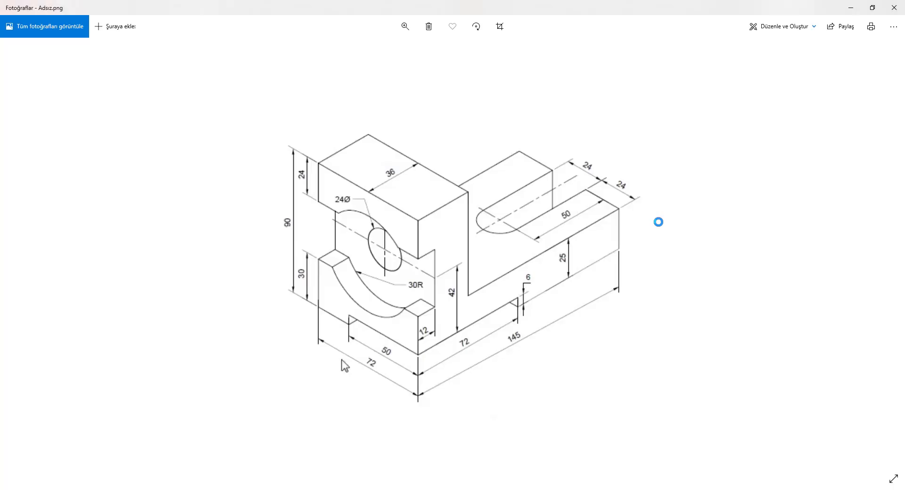
pyautogui.hotkey('alt', 'Tab')
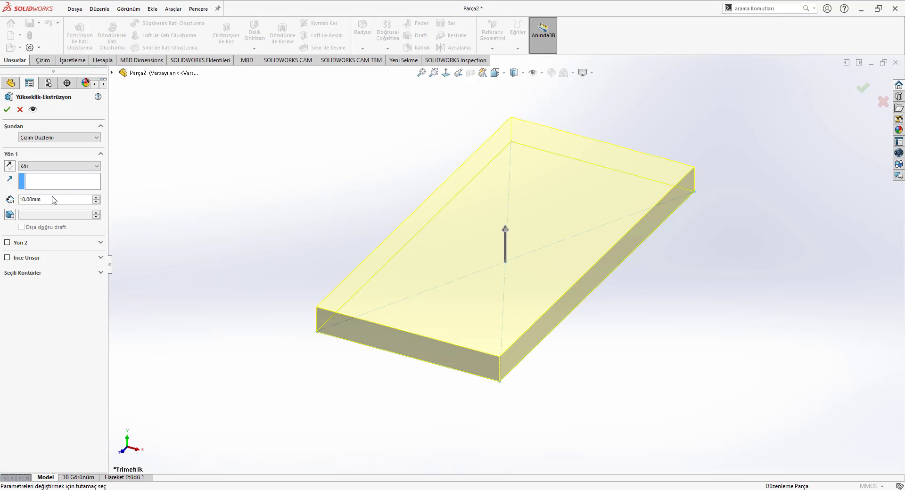
pyautogui.write('10')
pyautogui.press('Return')
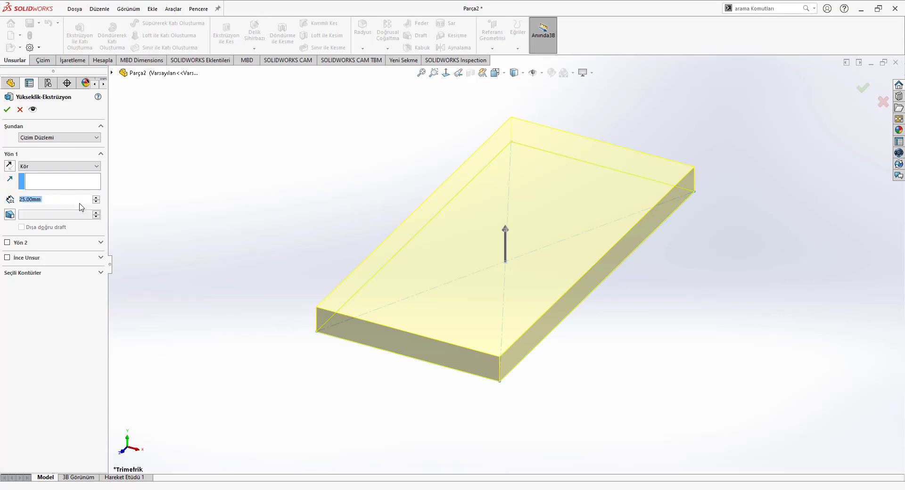
pyautogui.press('Return')
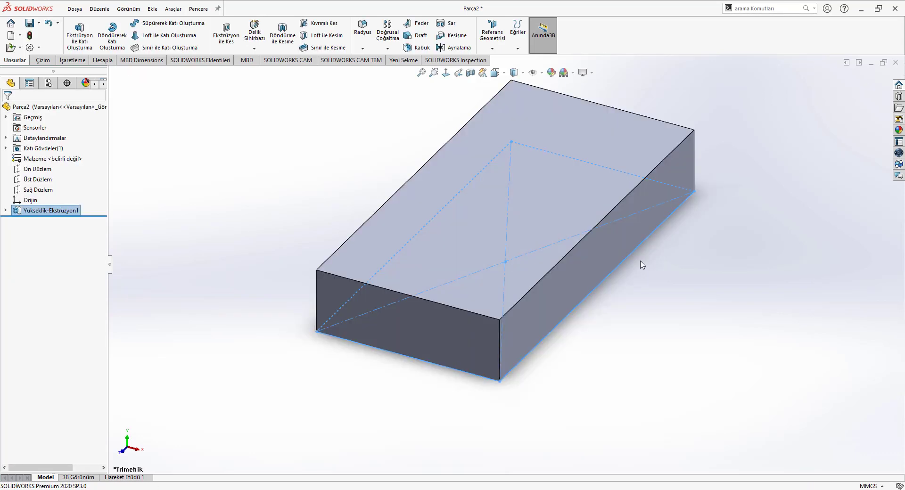
# - On the plate's top face, sketch a corner rectangle about 21 mm wide and 61 mm long, straddling one short edge near its middle
pyautogui.click(606, 144)
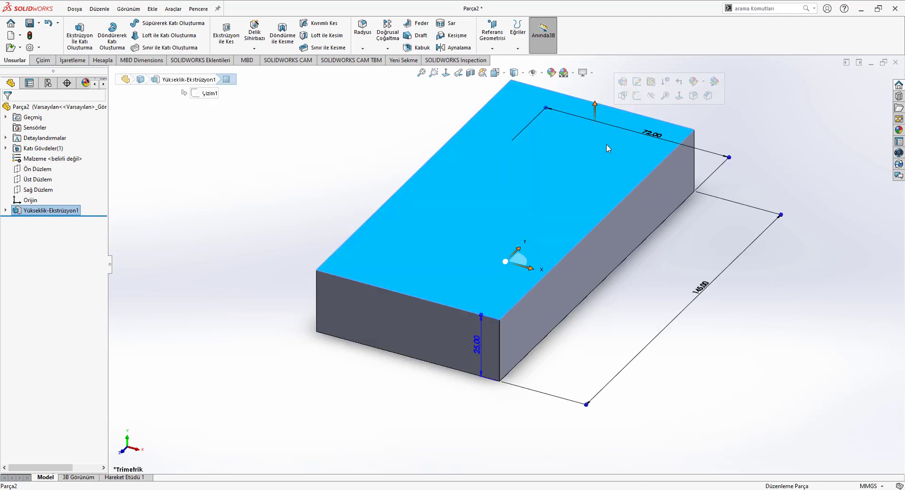
pyautogui.click(623, 97)
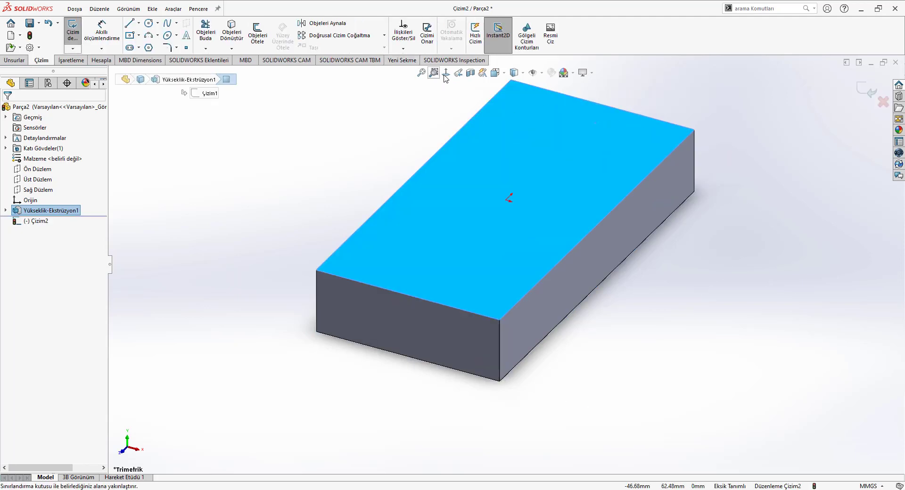
pyautogui.scroll(-1, 499, 119)
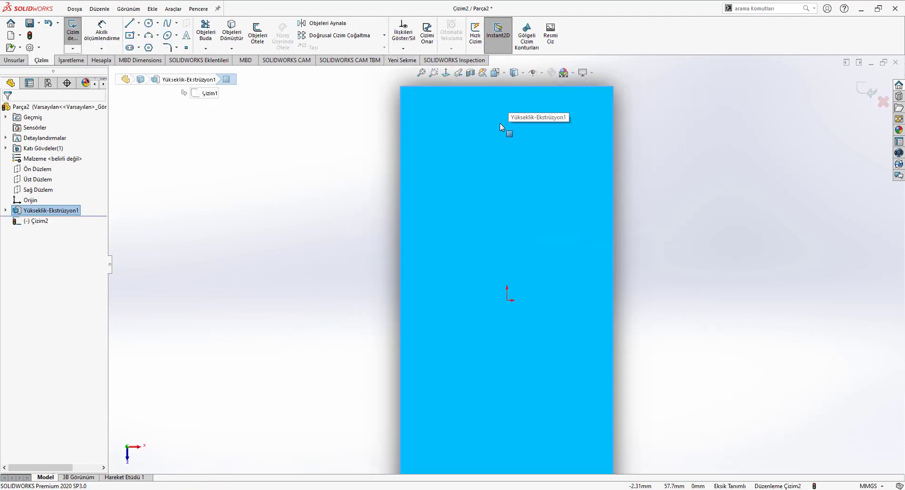
pyautogui.scroll(2, 499, 119)
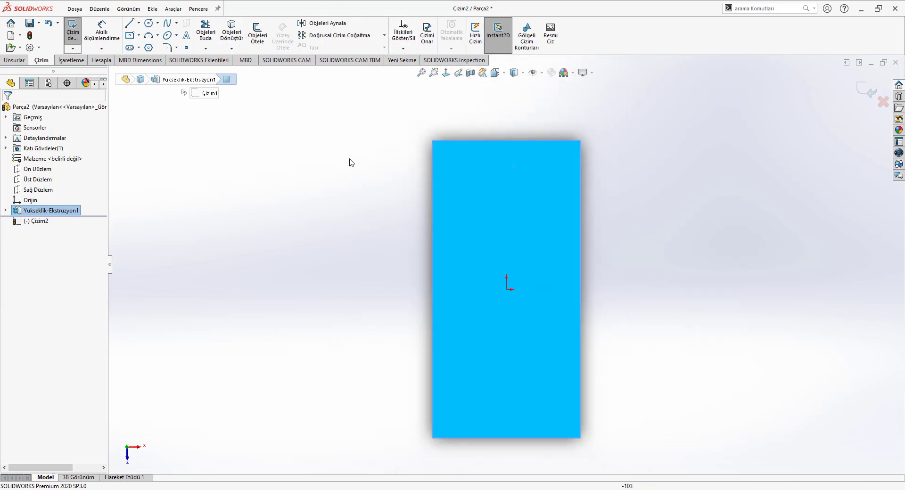
pyautogui.moveTo(349, 160); pyautogui.dragTo(348, 202, button='right')
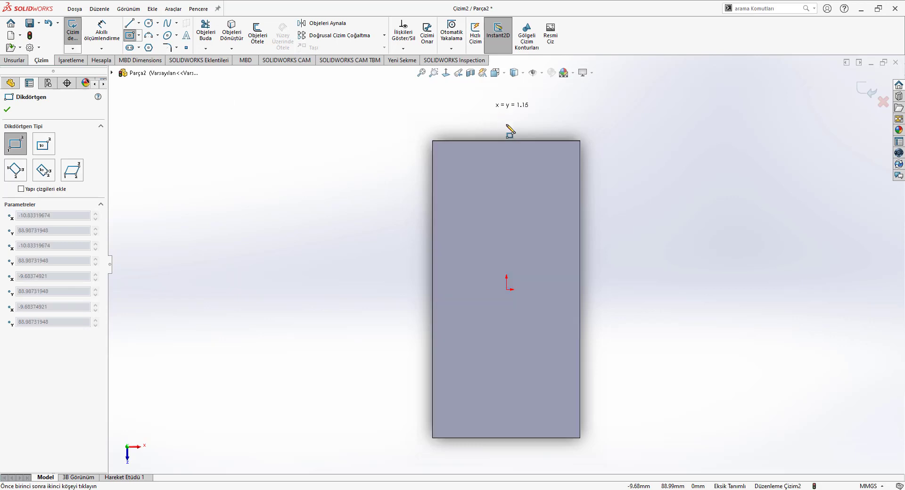
pyautogui.click(483, 107)
pyautogui.click(529, 232)
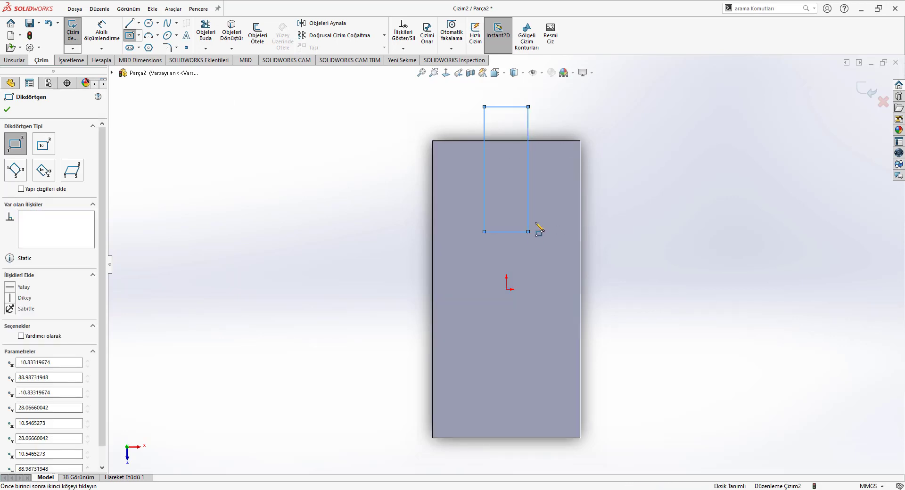
pyautogui.press('Escape')
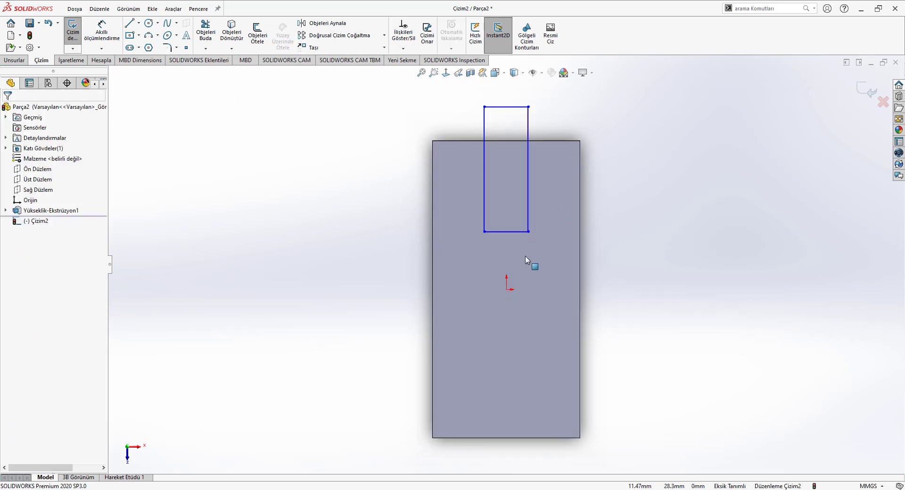
# - Draw a vertical line about 80 mm long from the origin past the opposite short edge and convert it to construction geometry
pyautogui.moveTo(252, 162); pyautogui.dragTo(254, 196, button='right')
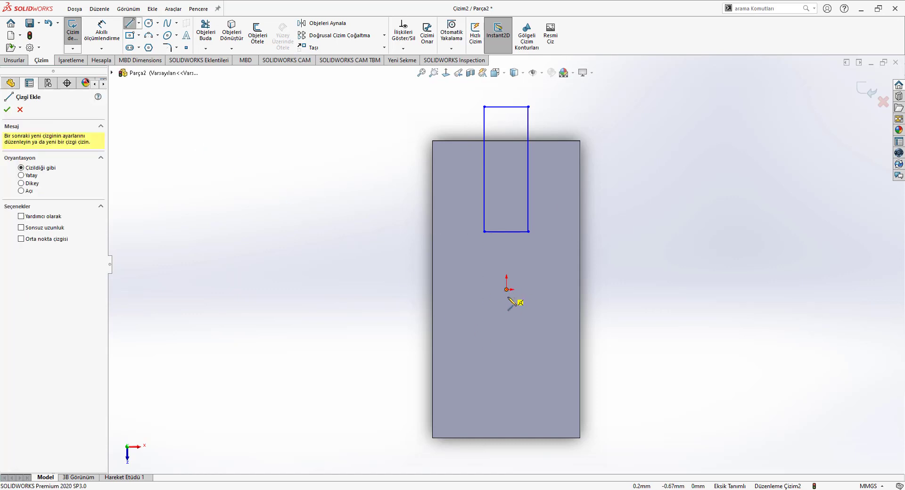
pyautogui.click(506, 289)
pyautogui.click(506, 454)
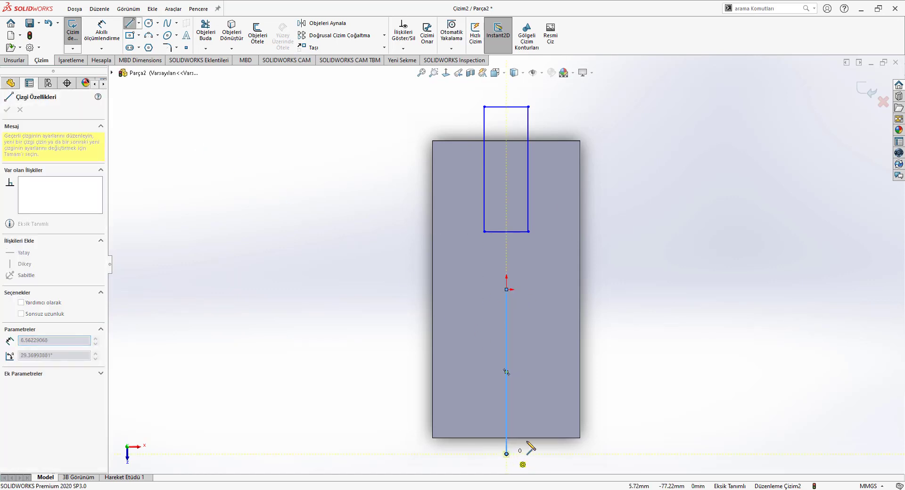
pyautogui.press('Escape')
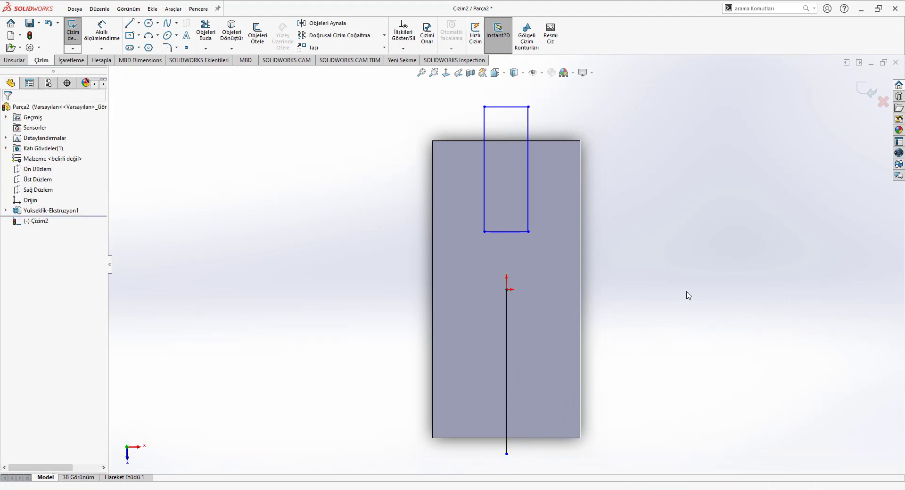
pyautogui.click(505, 310)
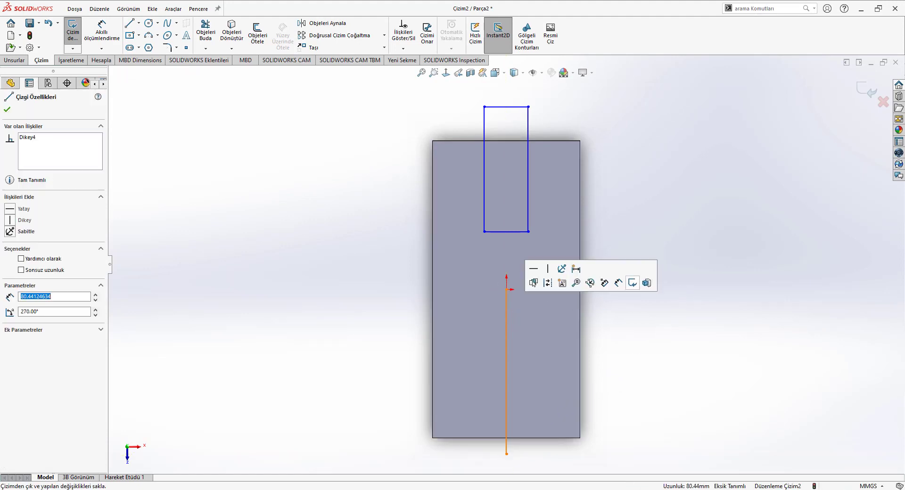
pyautogui.click(548, 284)
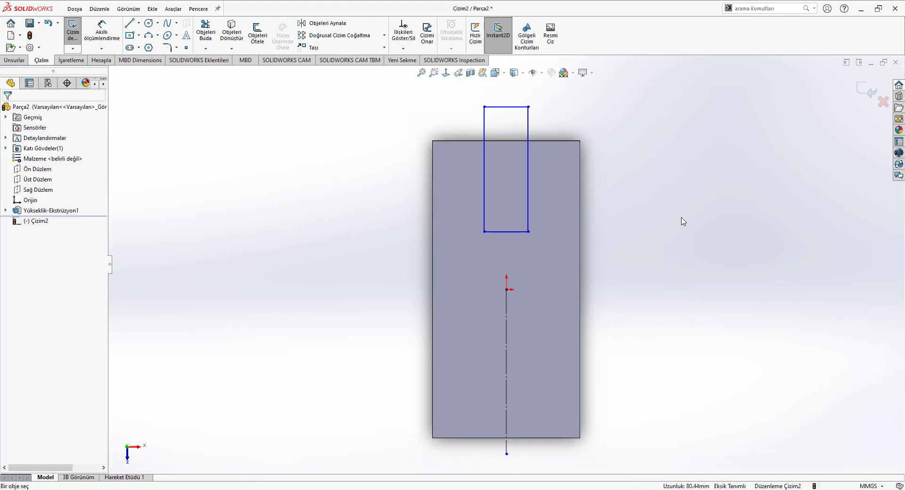
# - Make the rectangle's long sides symmetric about the centreline and its outer end collinear with the plate's short edge
pyautogui.click(484, 182)
pyautogui.keyDown('ctrl'); pyautogui.click(528, 182); pyautogui.keyUp('ctrl')
pyautogui.keyDown('ctrl'); pyautogui.click(505, 307); pyautogui.keyUp('ctrl')
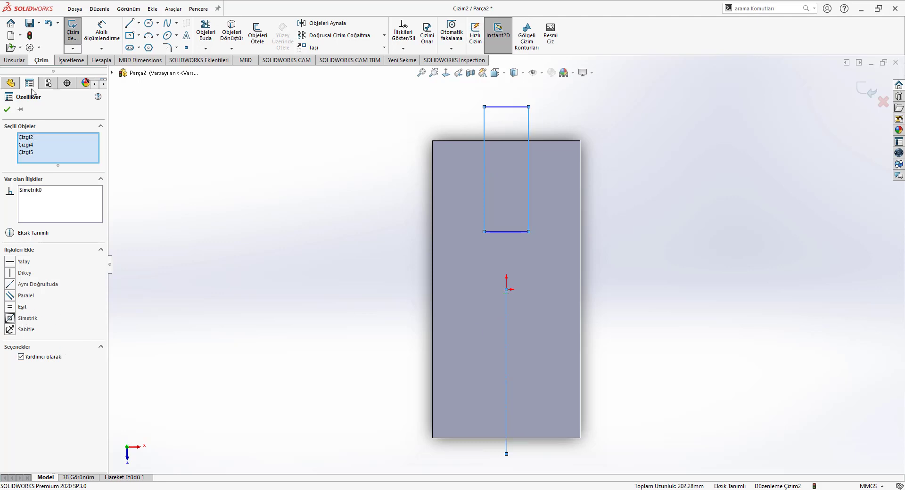
pyautogui.click(7, 113)
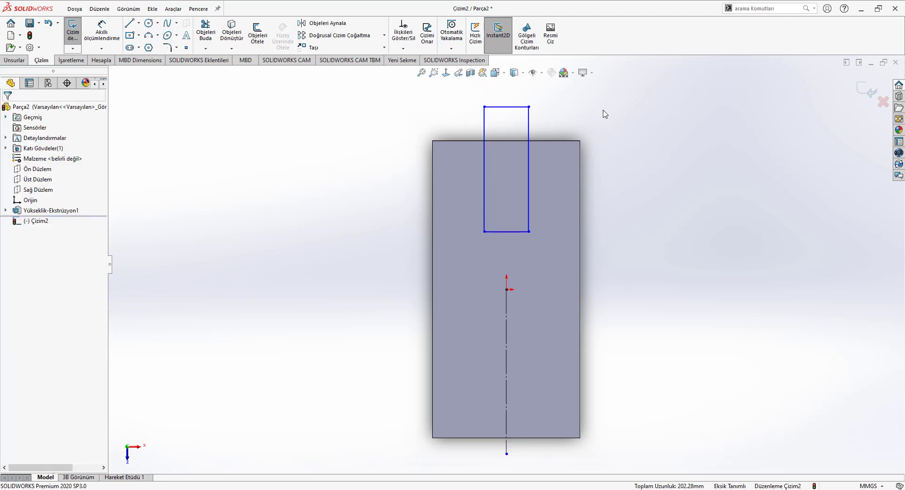
pyautogui.click(506, 107)
pyautogui.keyDown('ctrl'); pyautogui.click(493, 140); pyautogui.keyUp('ctrl')
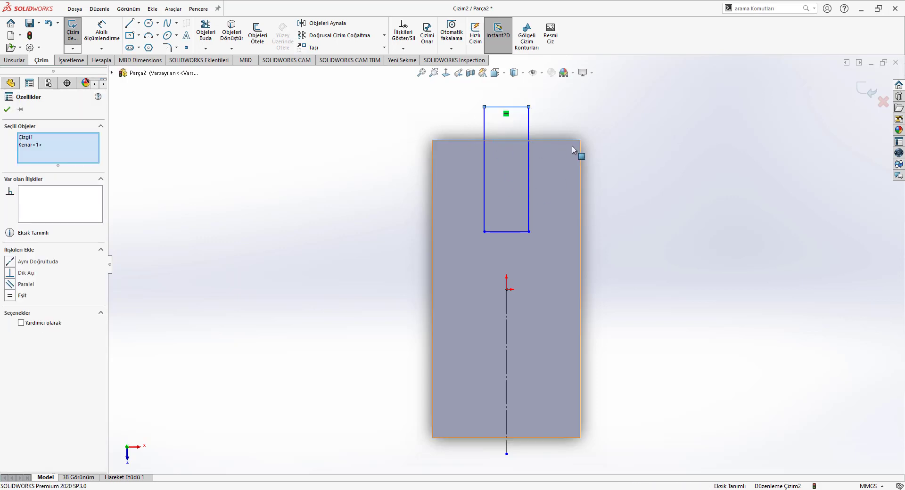
pyautogui.click(521, 99)
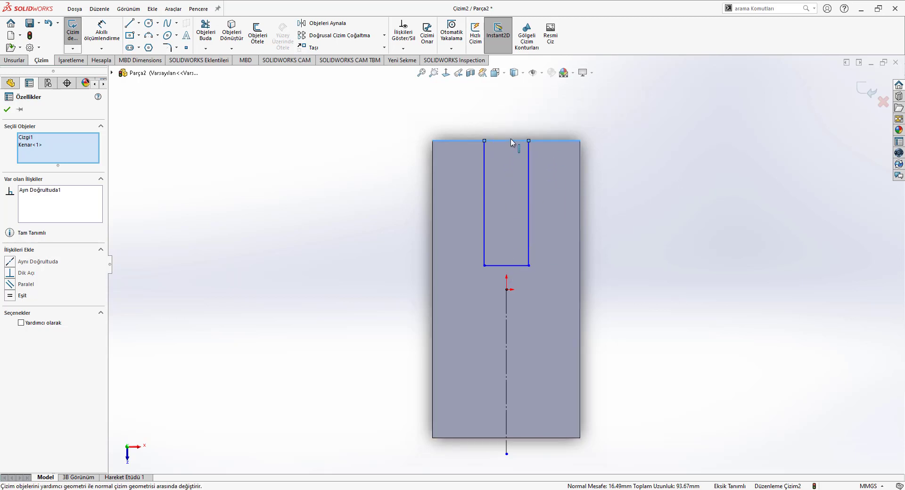
# - Dimension the rectangle's width between its two long sides to 24 mm, consulting the reference drawing
pyautogui.click(484, 159)
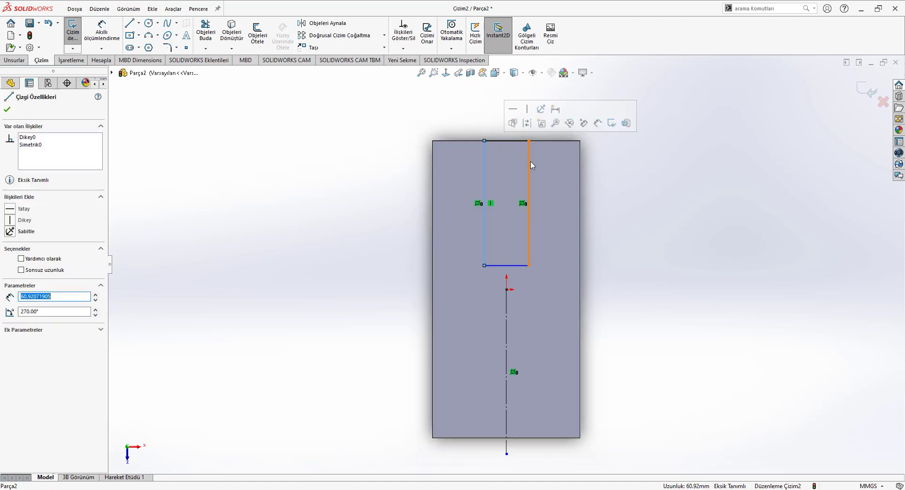
pyautogui.moveTo(684, 212); pyautogui.dragTo(688, 149, button='right')
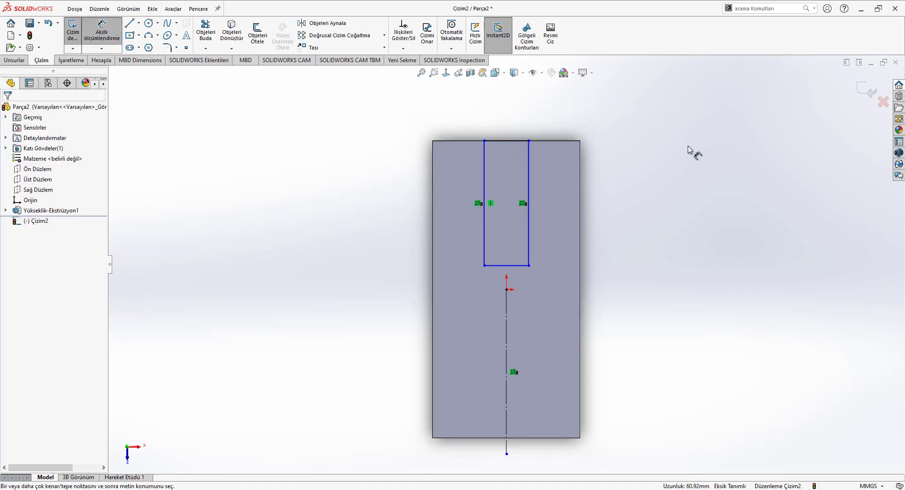
pyautogui.click(529, 168)
pyautogui.click(484, 158)
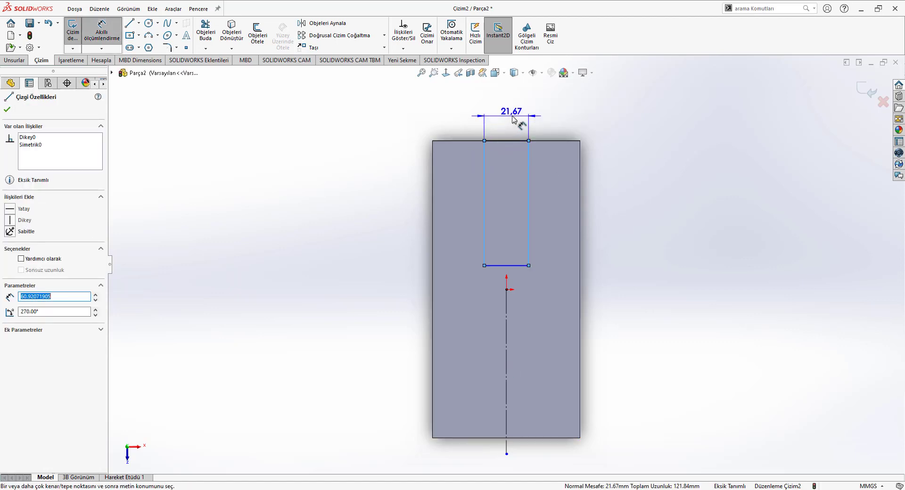
pyautogui.click(512, 119)
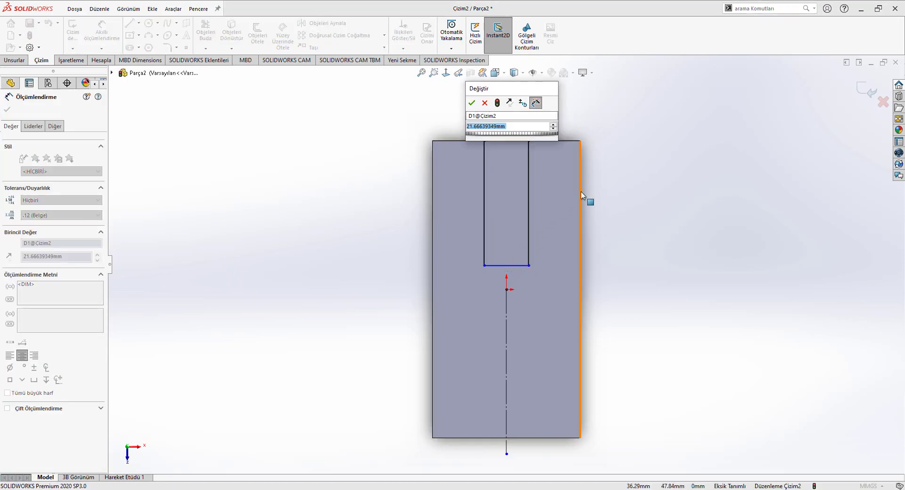
pyautogui.hotkey('alt', 'Tab')
pyautogui.hotkey('alt', 'Tab')
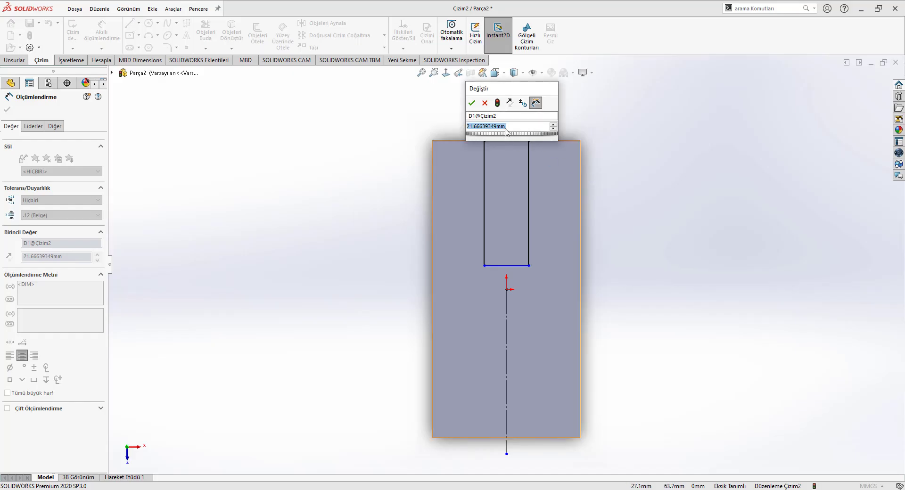
pyautogui.press('Return')
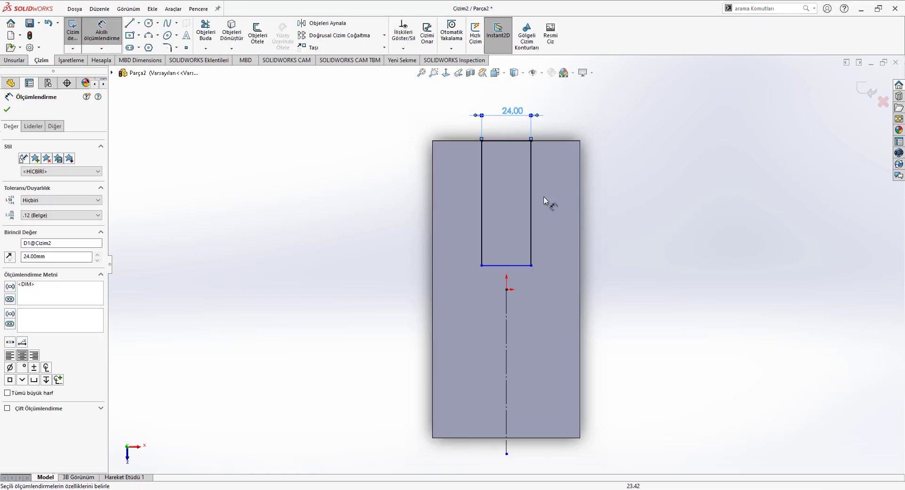
# - Dimension the rectangle's length from the plate's short edge to 50 mm
pyautogui.click(532, 199)
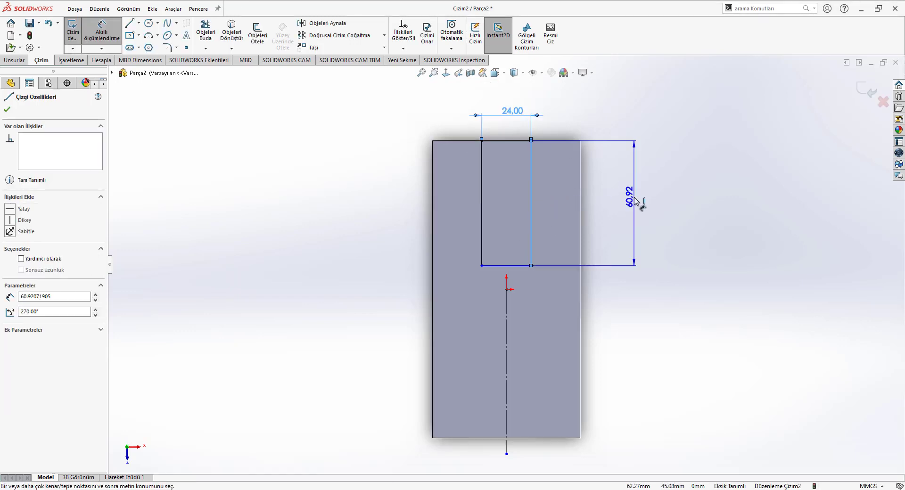
pyautogui.click(634, 201)
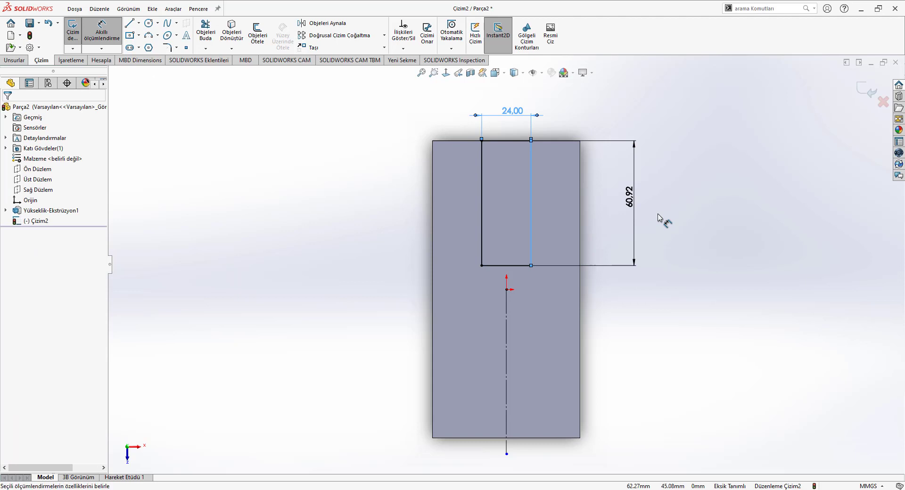
pyautogui.write('50')
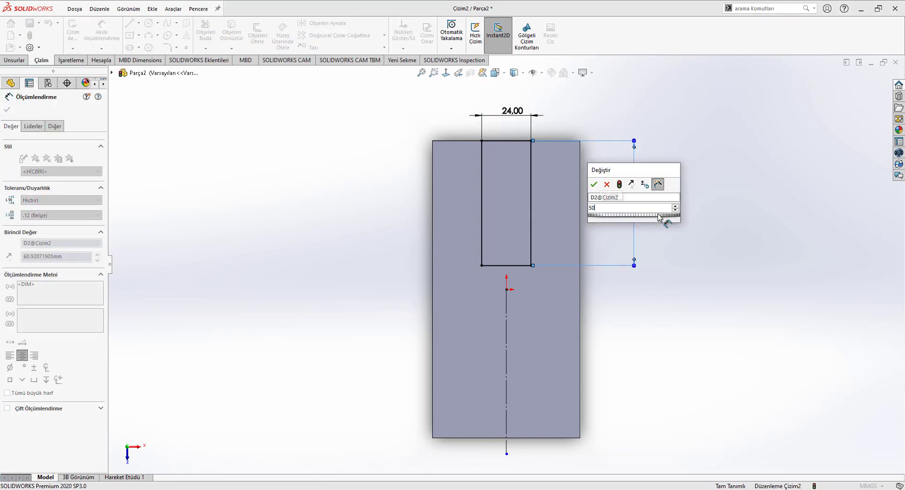
pyautogui.press('Escape')
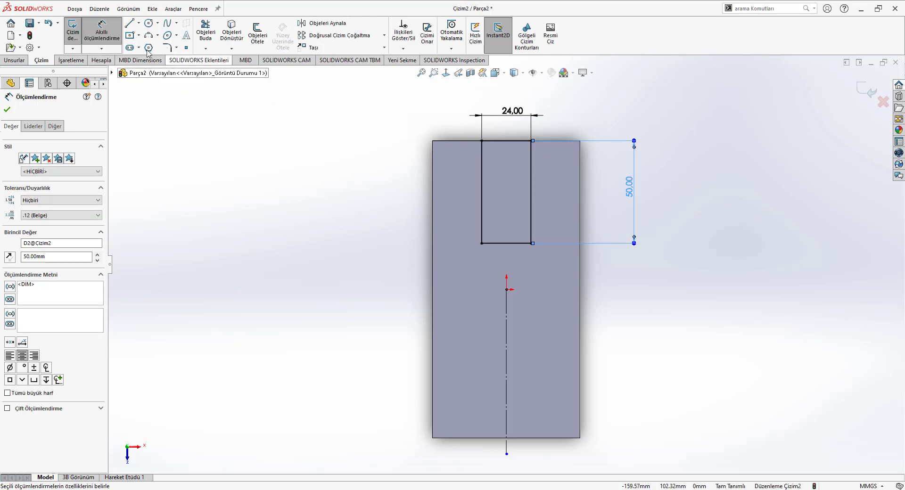
# - Sketch a circle of 12 mm radius centred on the midpoint of the rectangle's inner end, passing through its corners
pyautogui.moveTo(356, 246); pyautogui.dragTo(415, 242, button='right')
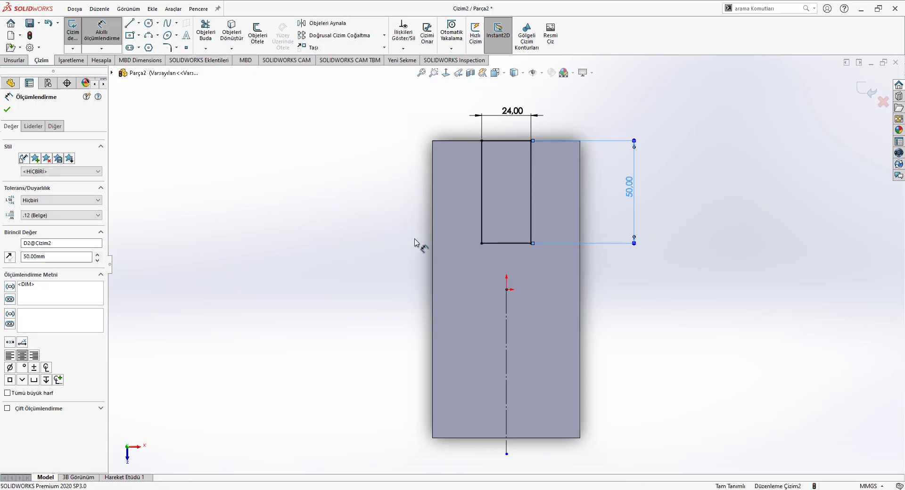
pyautogui.click(506, 243)
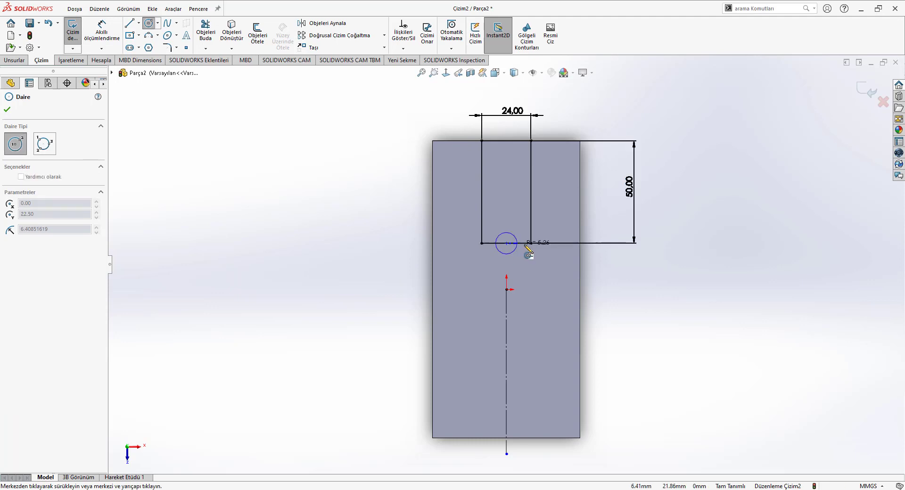
pyautogui.click(531, 243)
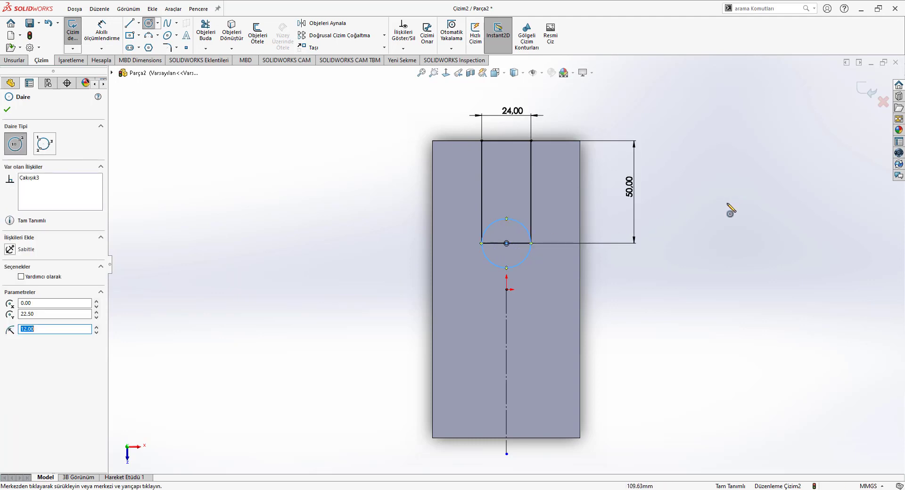
pyautogui.press('Escape')
# - Trim away the circle's half inside the rectangle and the rectangle's inner end line, leaving a round-ended slot profile
pyautogui.moveTo(729, 264); pyautogui.dragTo(696, 291, button='right')
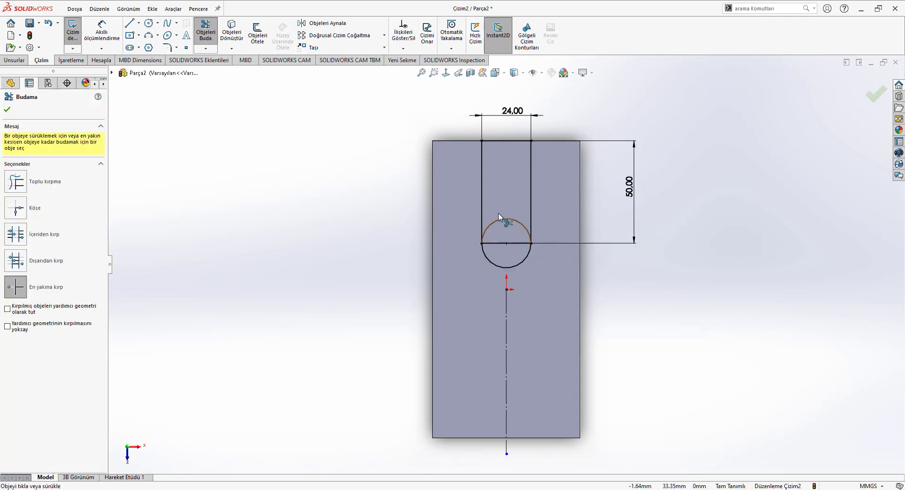
pyautogui.click(516, 223)
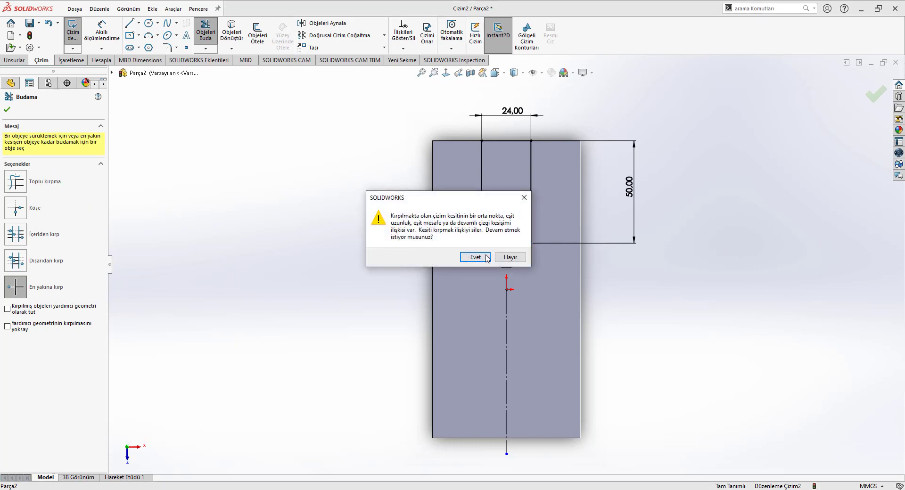
pyautogui.click(474, 256)
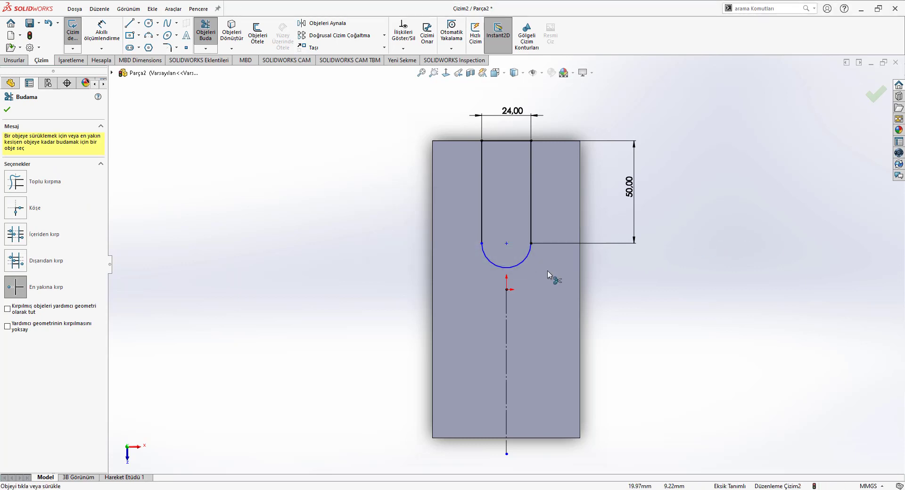
pyautogui.press('Escape')
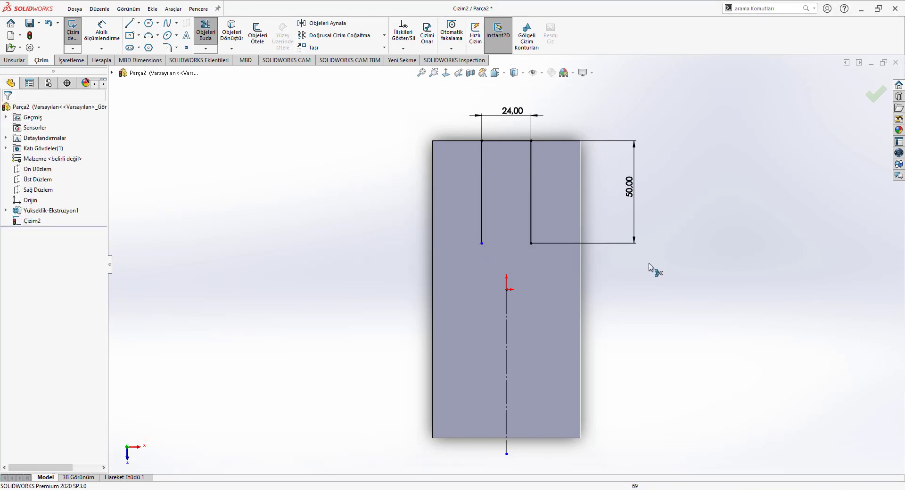
# - Dimension the radius of the slot's end arc to 12 mm
pyautogui.moveTo(669, 285); pyautogui.dragTo(672, 242, button='right')
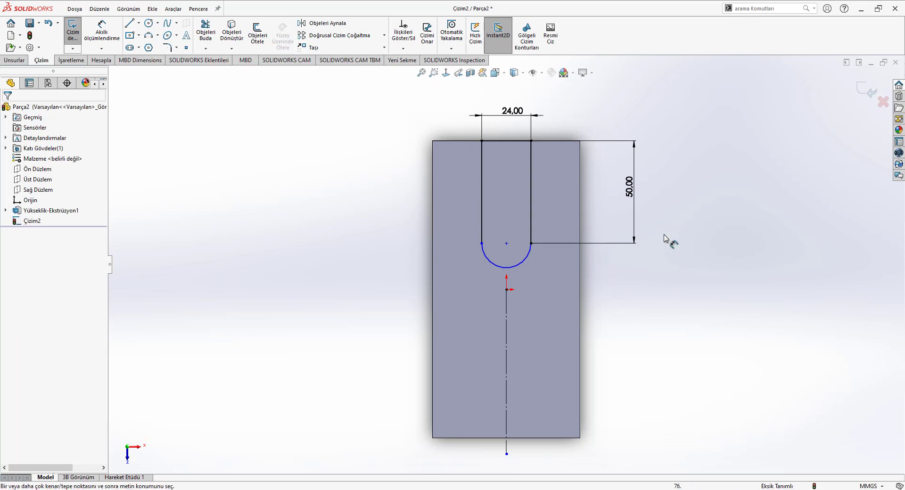
pyautogui.click(507, 269)
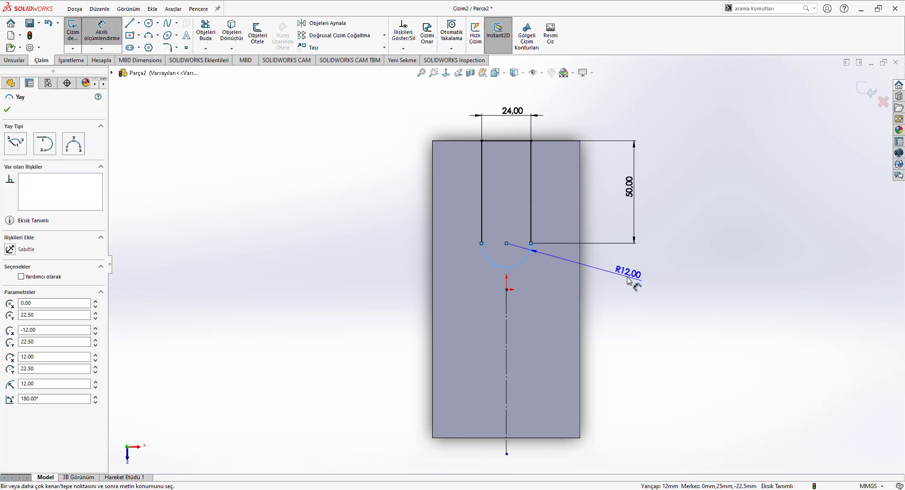
pyautogui.click(635, 284)
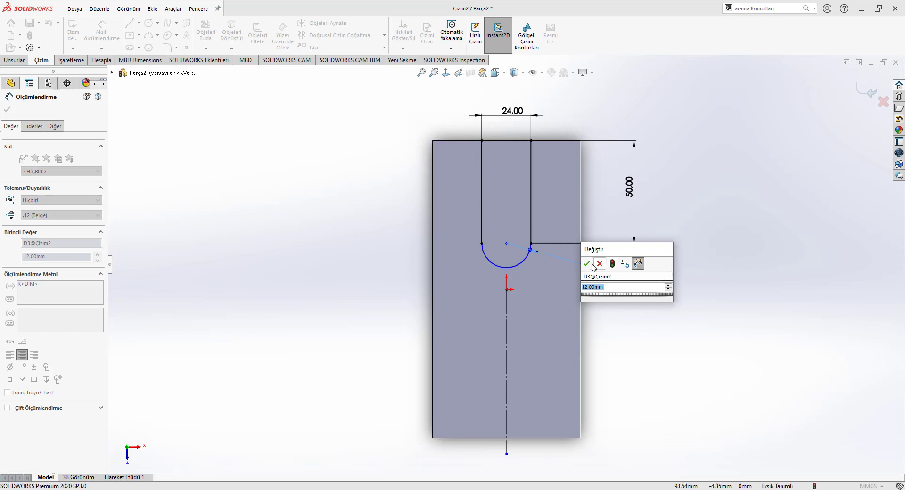
pyautogui.press('Return')
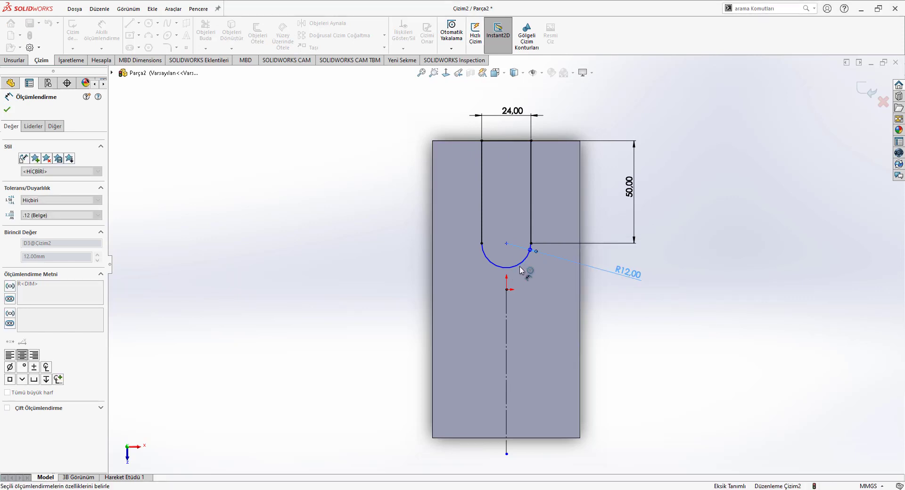
pyautogui.click(524, 262)
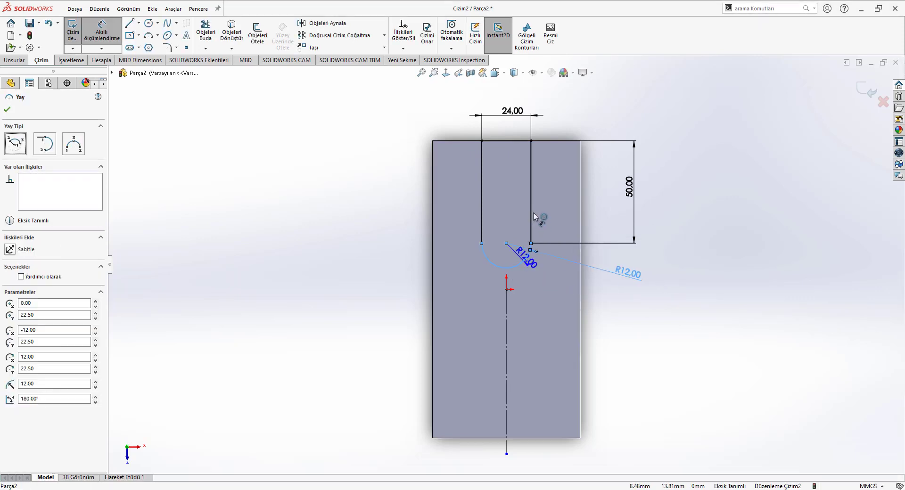
pyautogui.press('Escape')
# - Make the slot's end arc tangent to one of its long sides and exit the sketch
pyautogui.click(519, 263)
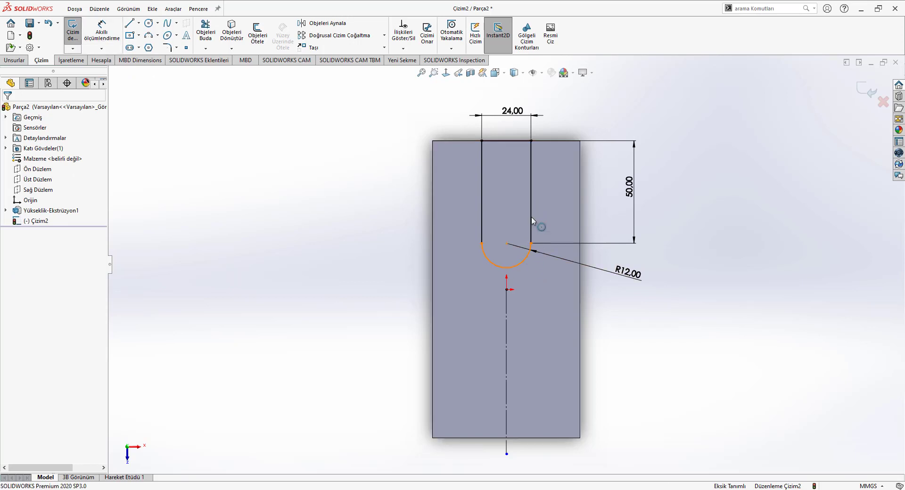
pyautogui.keyDown('ctrl'); pyautogui.click(530, 216); pyautogui.keyUp('ctrl')
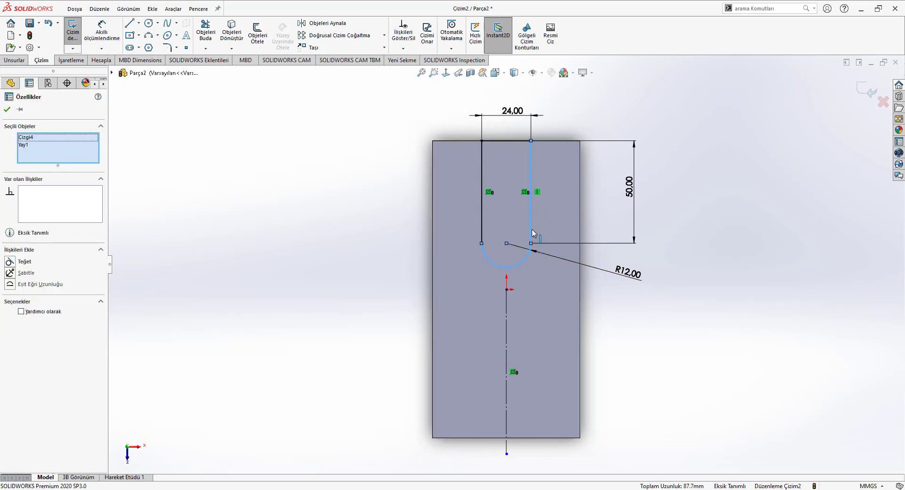
pyautogui.click(563, 176)
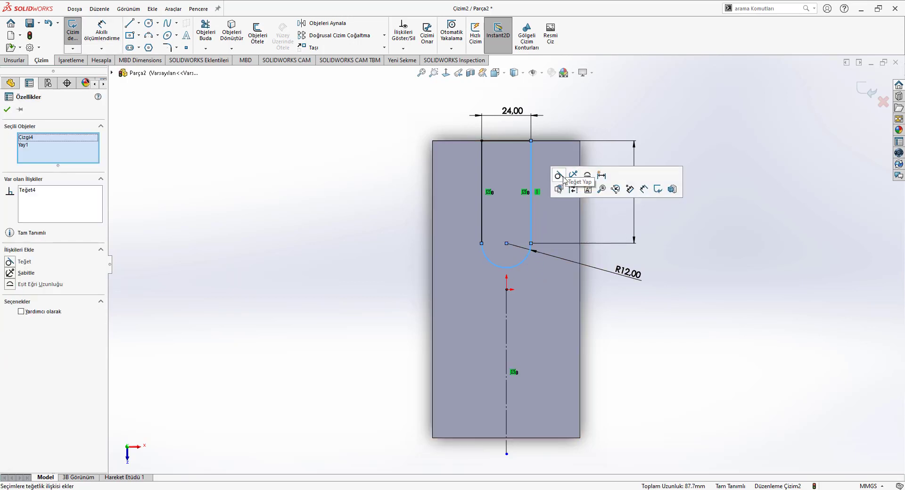
pyautogui.click(734, 240)
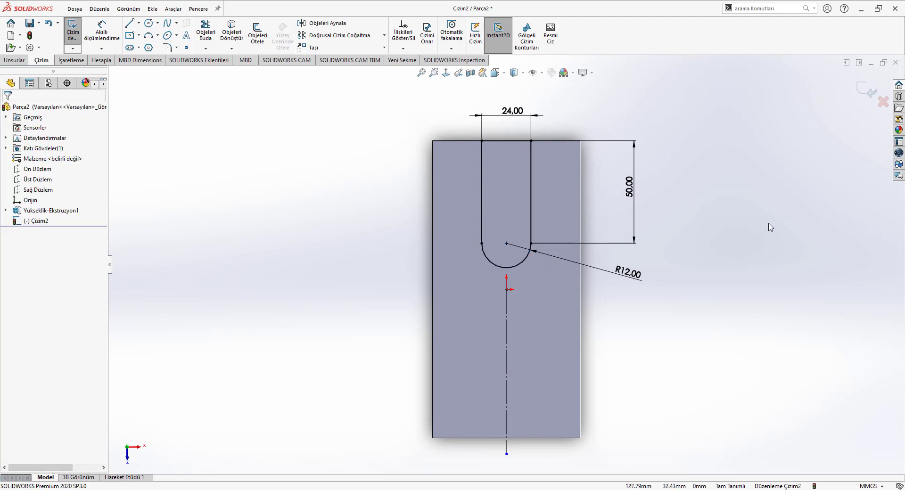
pyautogui.click(861, 98)
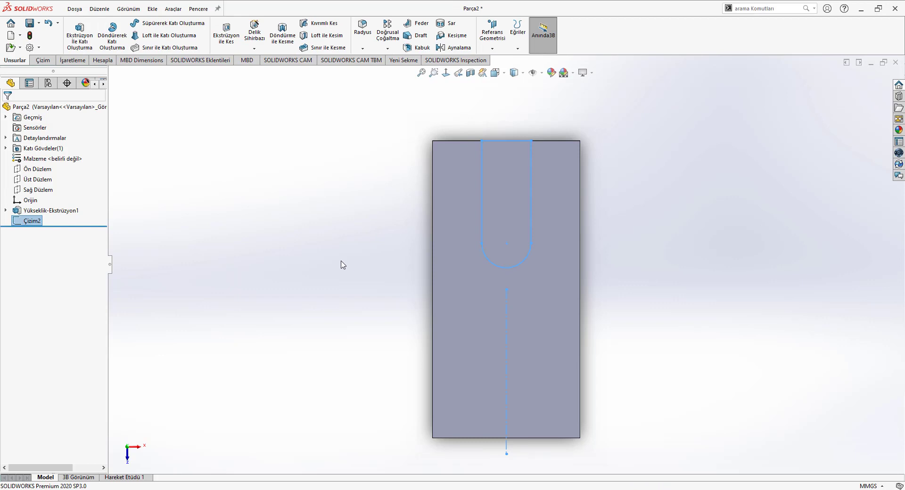
# - Cut-extrude the slot profile through all (Tümünden) of the base plate
pyautogui.hotkey('ctrl', '7')
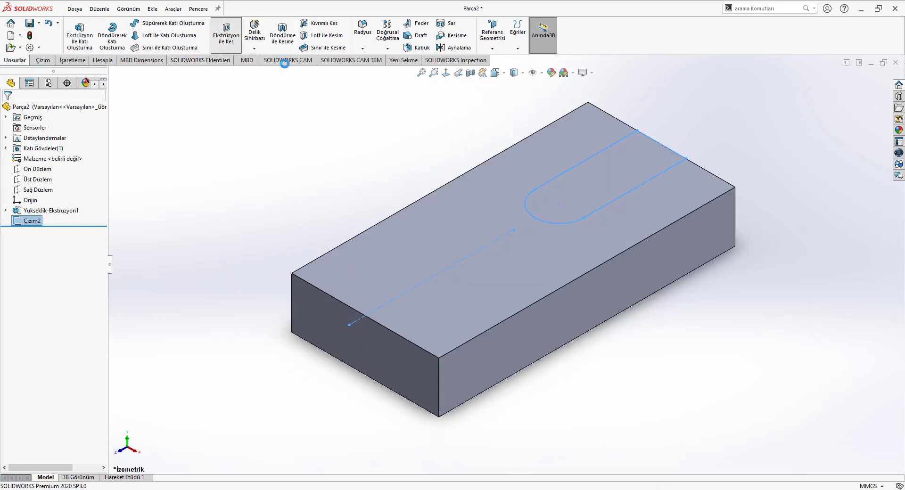
pyautogui.click(226, 33)
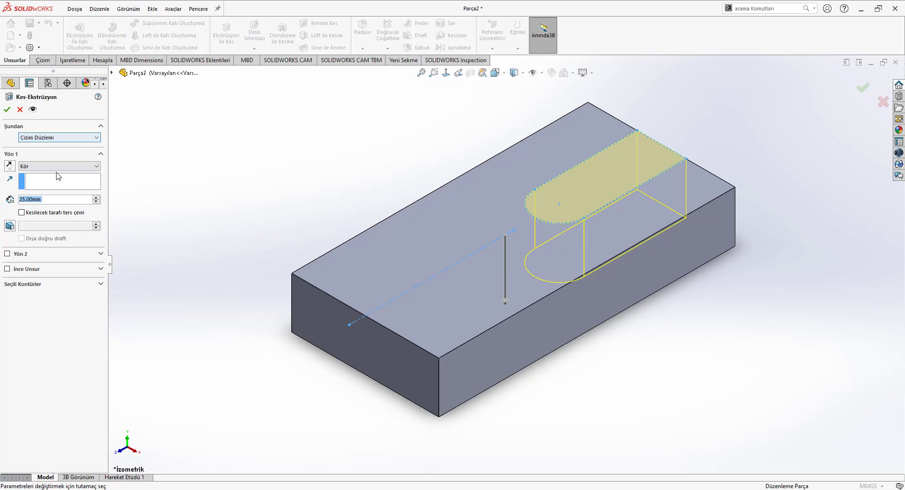
pyautogui.click(54, 169)
pyautogui.click(73, 181)
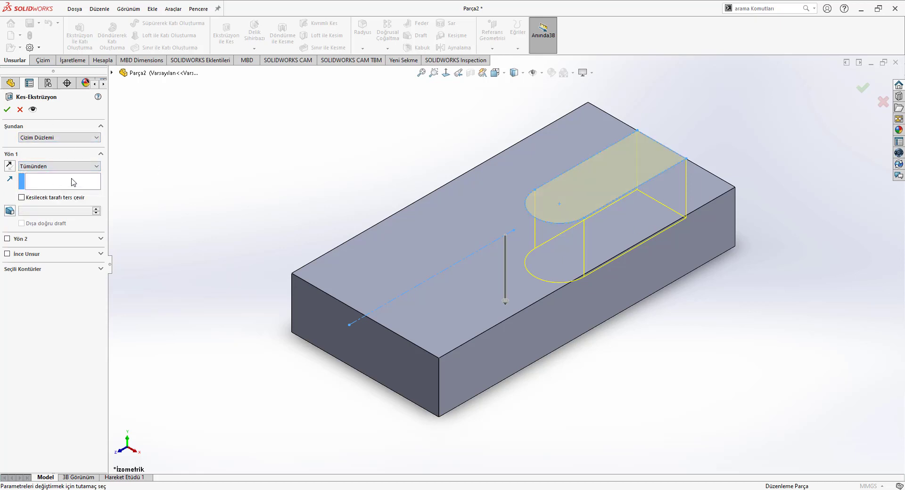
pyautogui.click(8, 110)
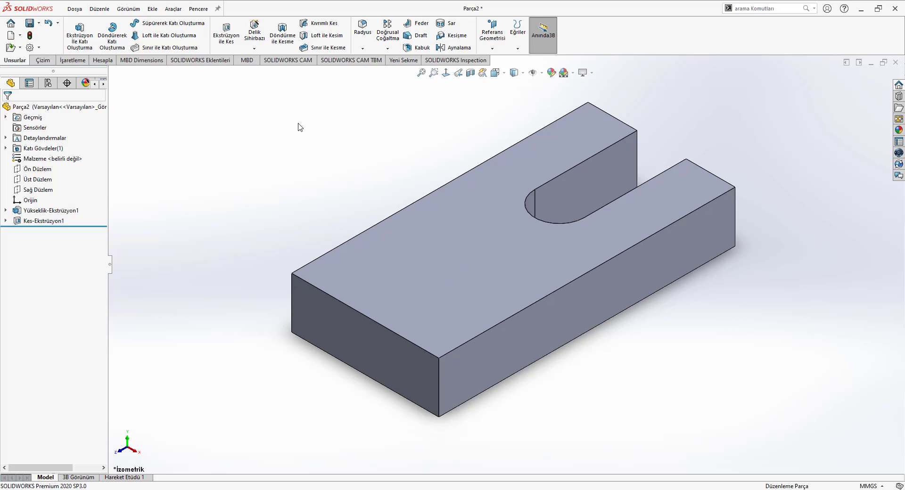
# - On the plate's unslotted end face, sketch a three-point corner rectangle spanning the 72 mm bottom edge and about 67 mm tall
pyautogui.click(378, 344)
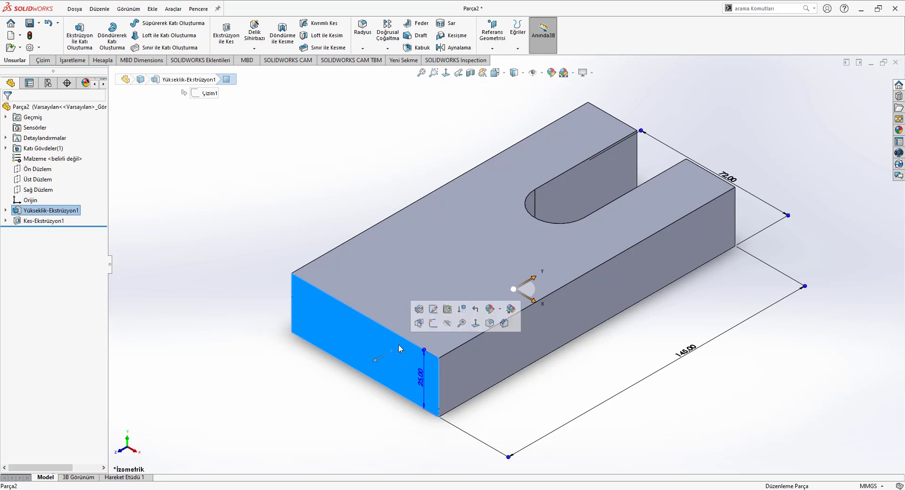
pyautogui.click(431, 345)
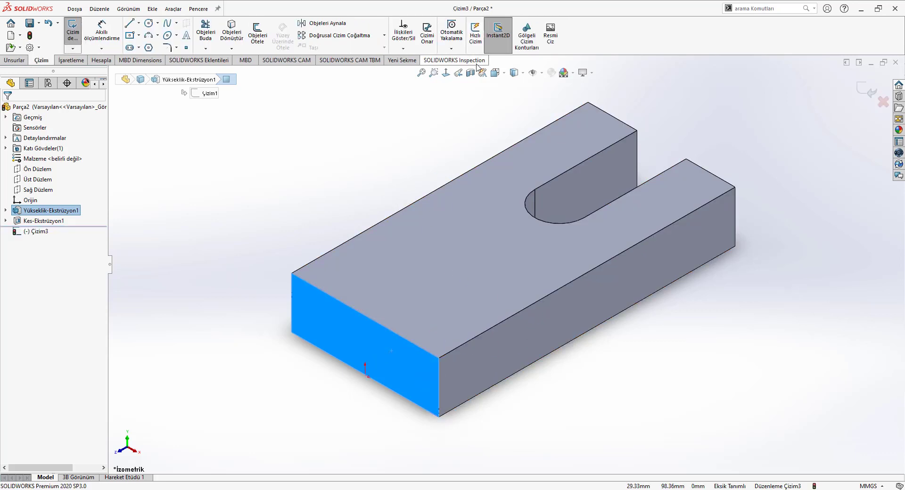
pyautogui.click(446, 74)
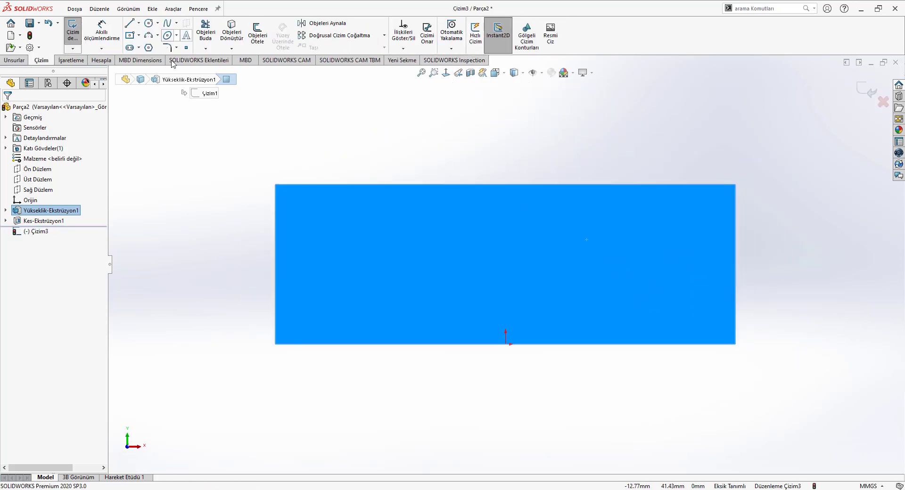
pyautogui.moveTo(345, 133); pyautogui.dragTo(338, 201, button='right')
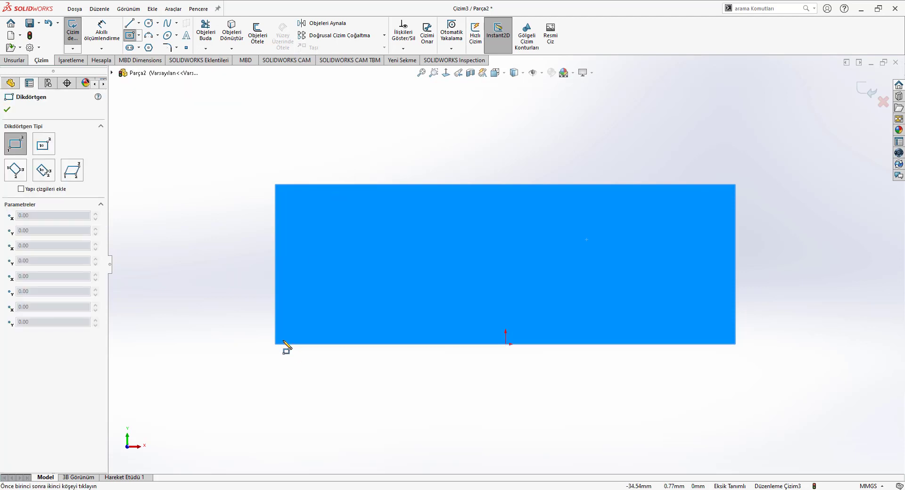
pyautogui.click(16, 170)
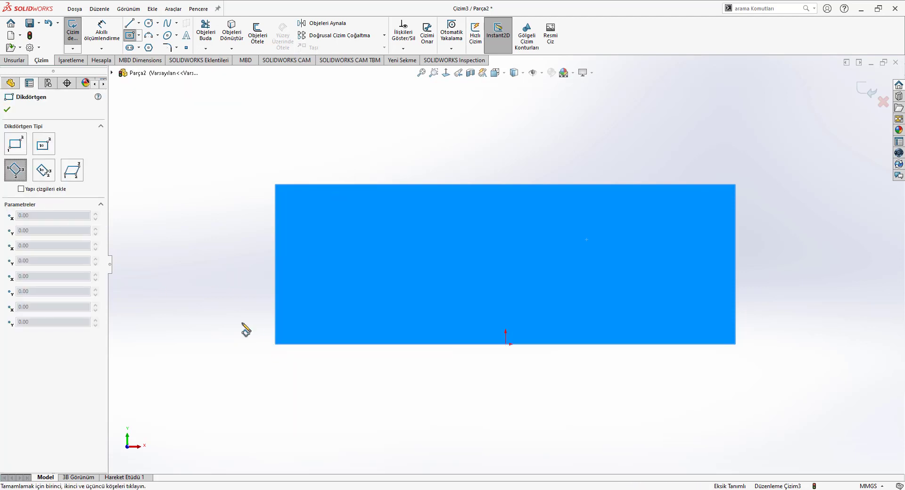
pyautogui.click(276, 344)
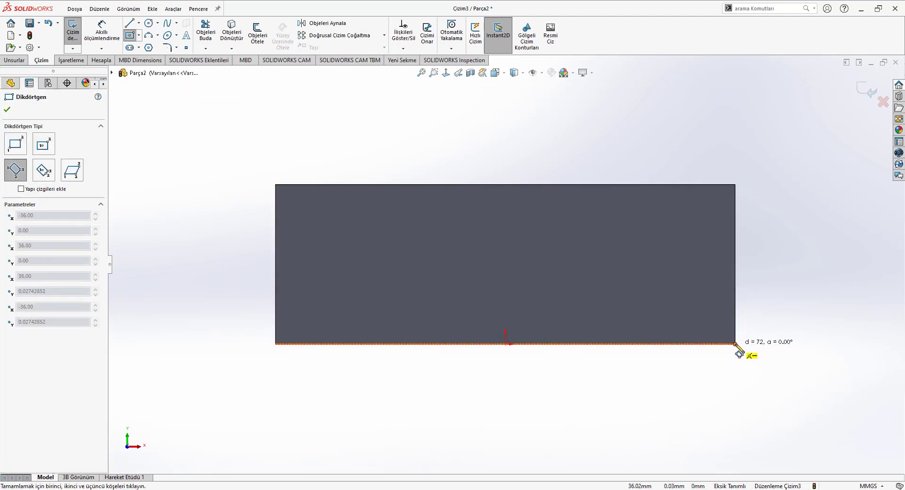
pyautogui.click(735, 344)
pyautogui.scroll(-3, 623, 105)
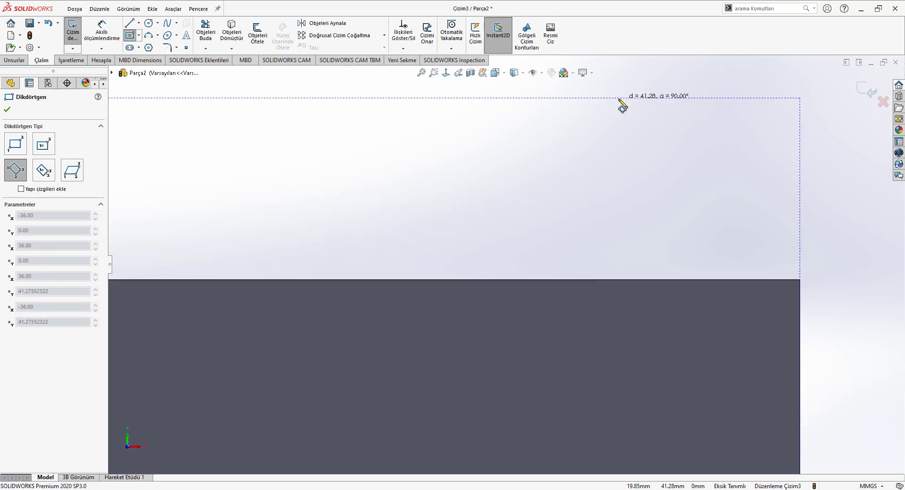
pyautogui.scroll(3, 587, 134)
pyautogui.press('z')
pyautogui.click(498, 111)
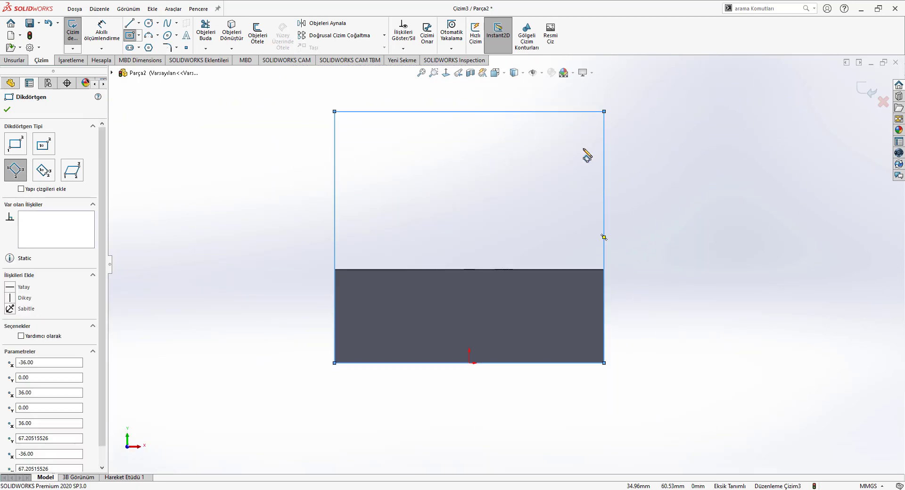
# - Dimension the rectangle's height to 90 mm, consulting the reference drawing, then exit the sketch and show the part isometrically
pyautogui.moveTo(704, 211); pyautogui.dragTo(683, 171, button='right')
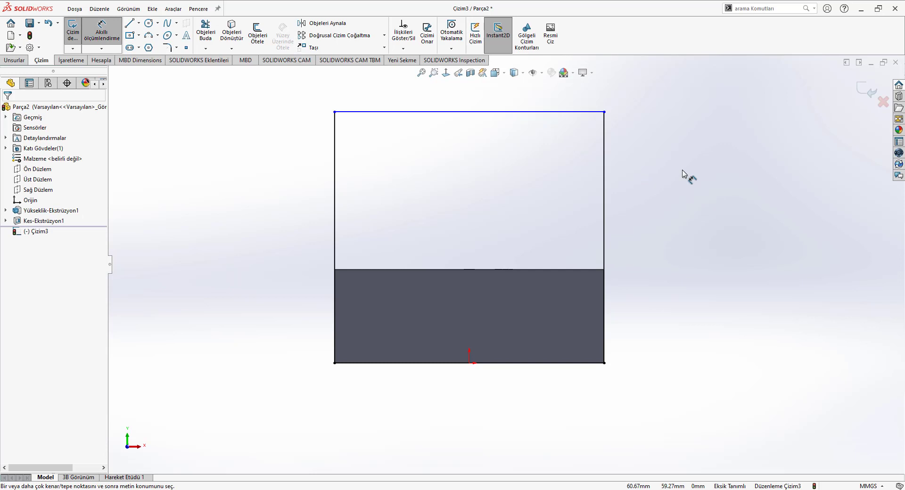
pyautogui.click(604, 198)
pyautogui.click(726, 209)
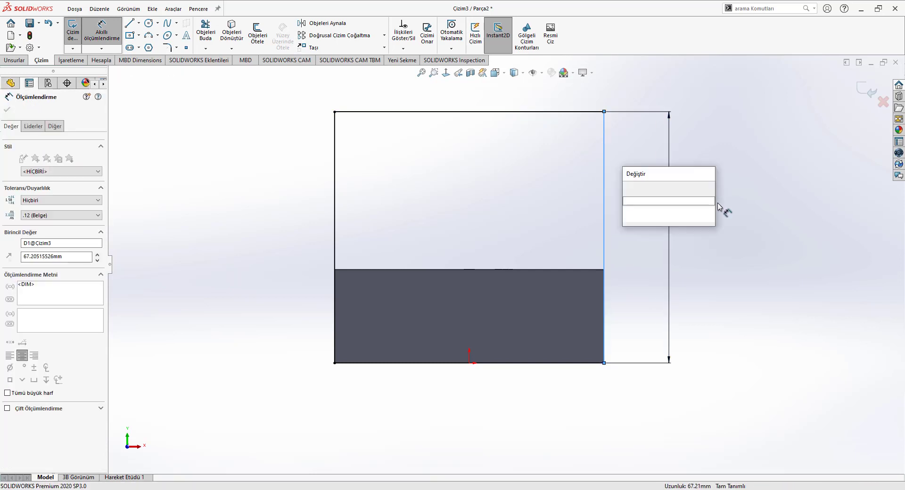
pyautogui.hotkey('alt', 'Tab')
pyautogui.hotkey('alt', 'Tab')
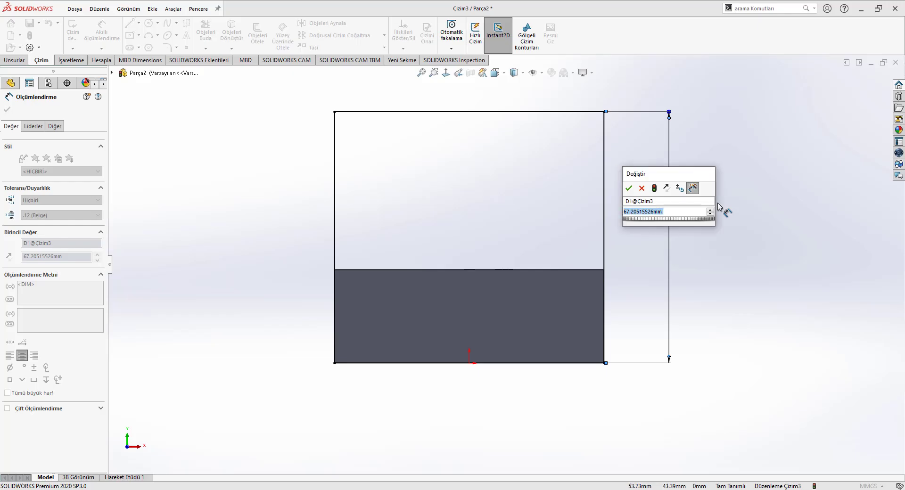
pyautogui.write('90')
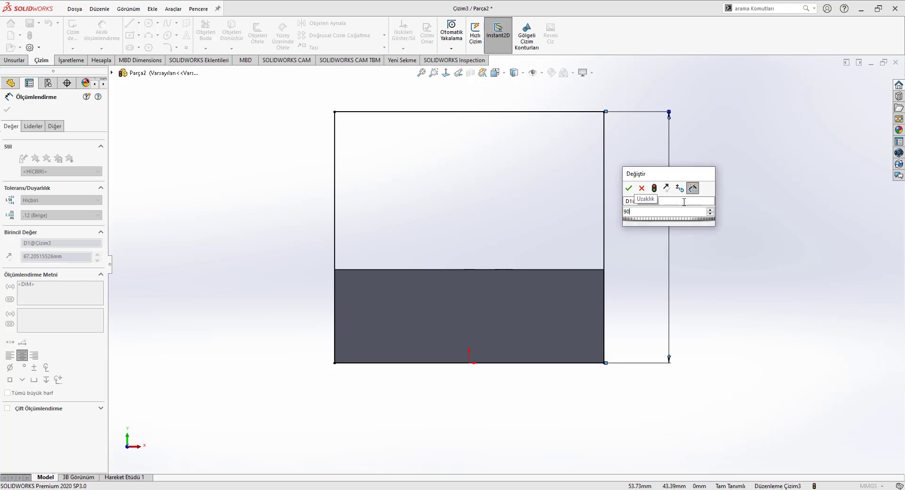
pyautogui.press('Return')
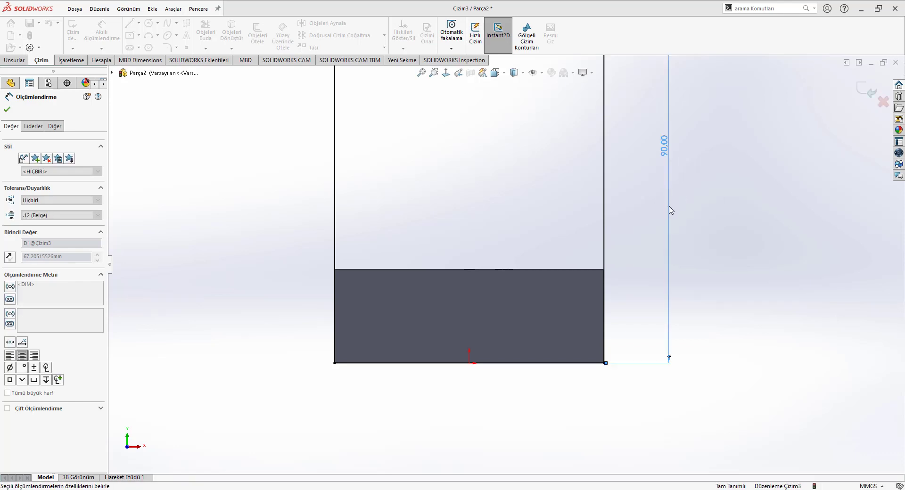
pyautogui.press('f')
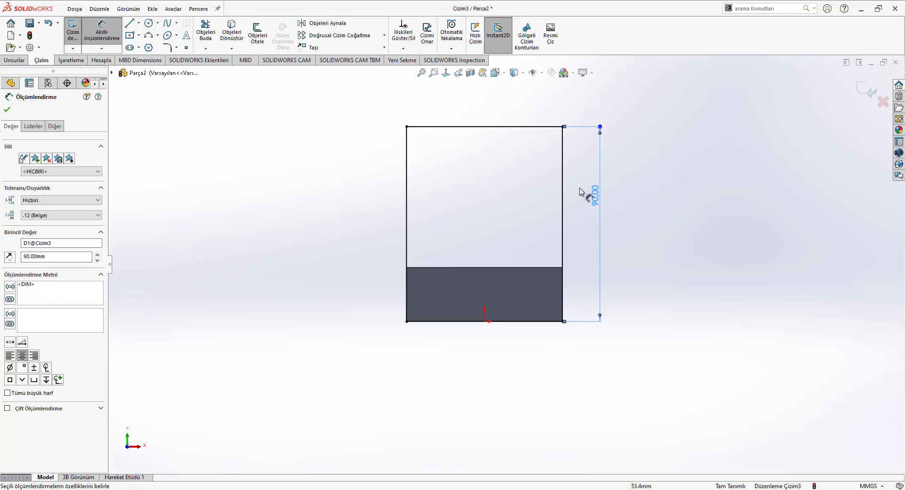
pyautogui.rightClick(707, 234)
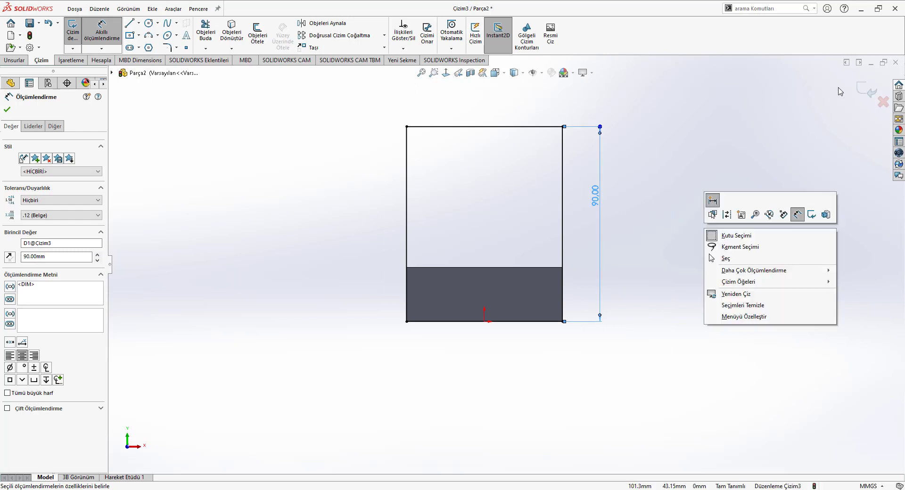
pyautogui.click(863, 96)
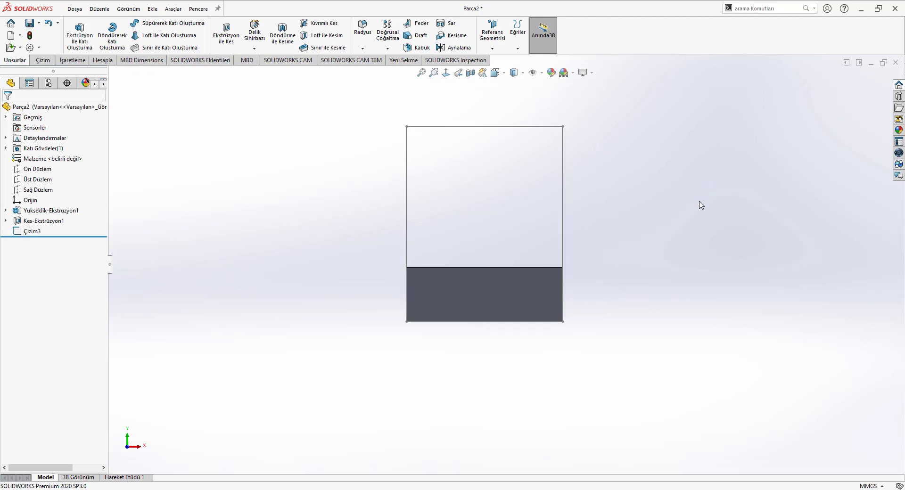
pyautogui.hotkey('ctrl', '7')
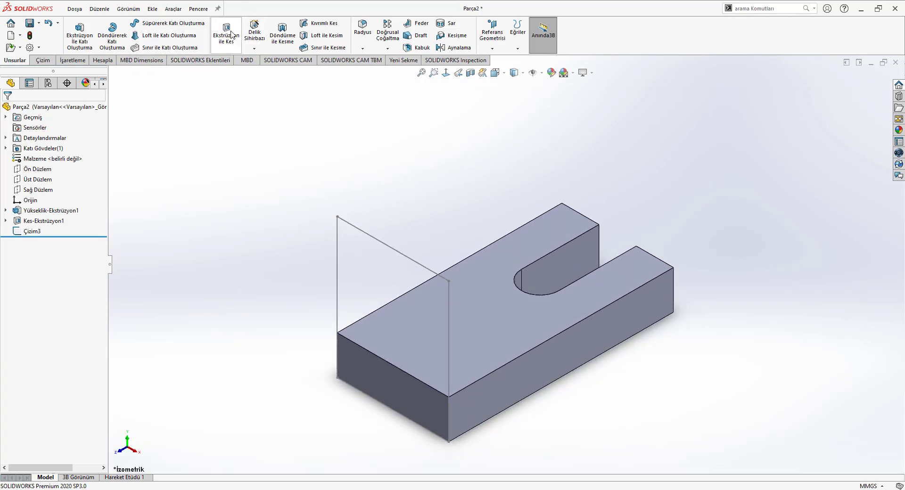
# - Extrude the wall profile 36 mm in the reversed direction, over the base plate, checking the thickness against the reference drawing
pyautogui.click(78, 43)
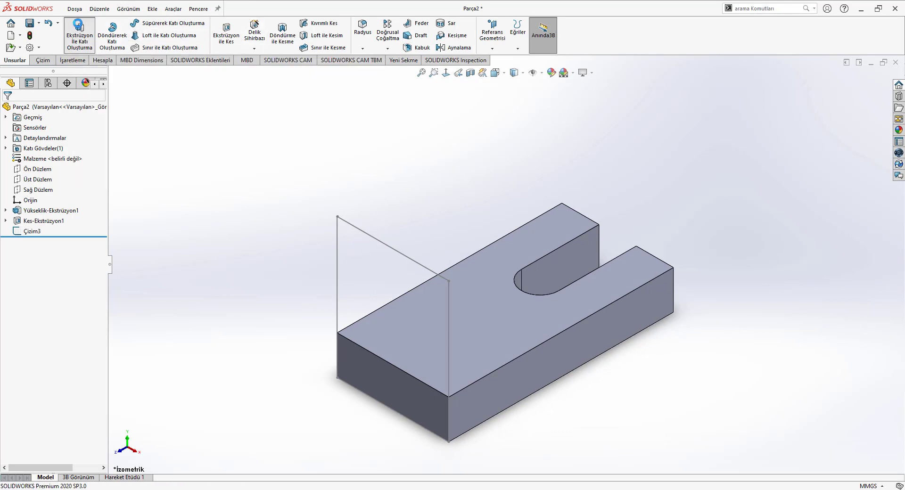
pyautogui.click(400, 258)
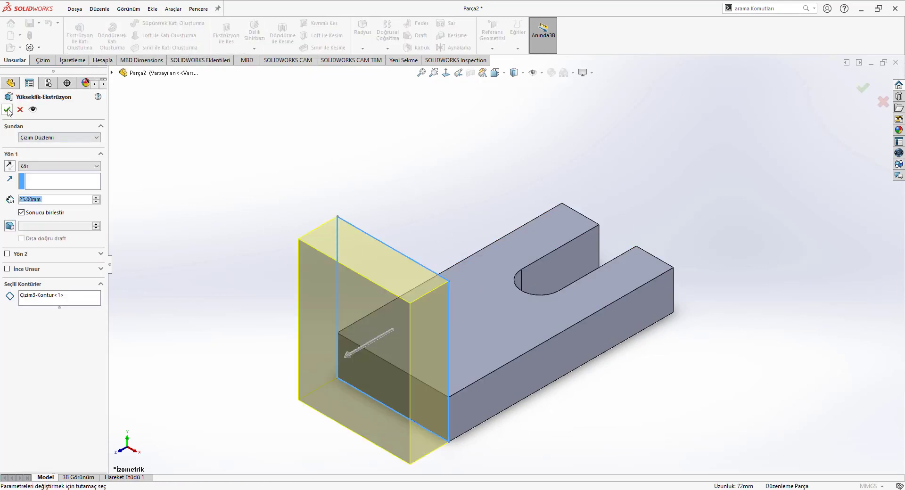
pyautogui.click(10, 166)
pyautogui.hotkey('alt', 'Tab')
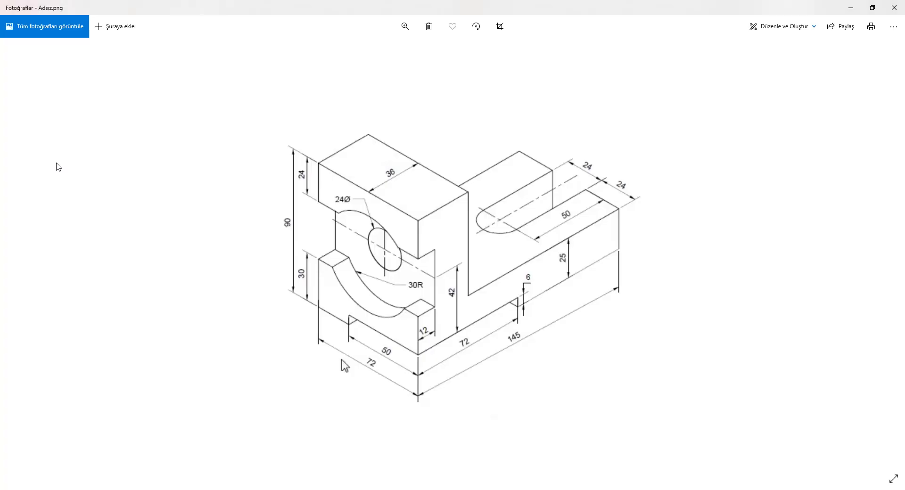
pyautogui.hotkey('alt', 'Tab')
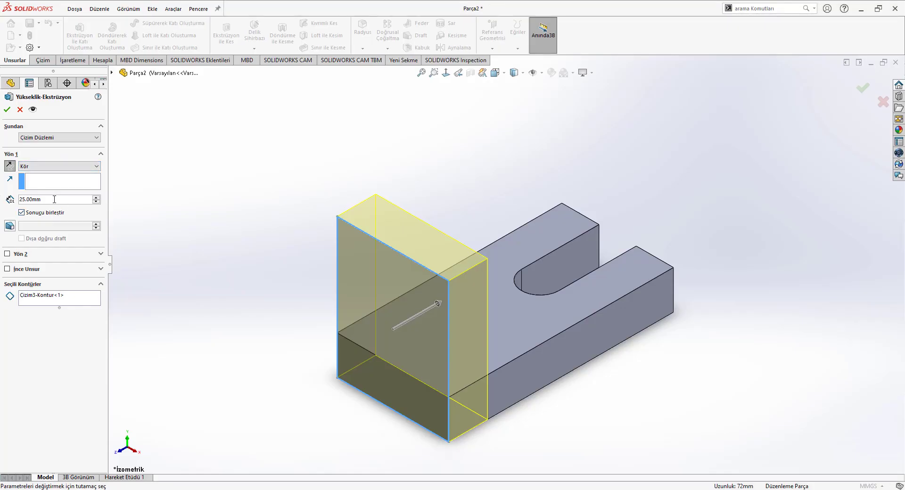
pyautogui.write('36')
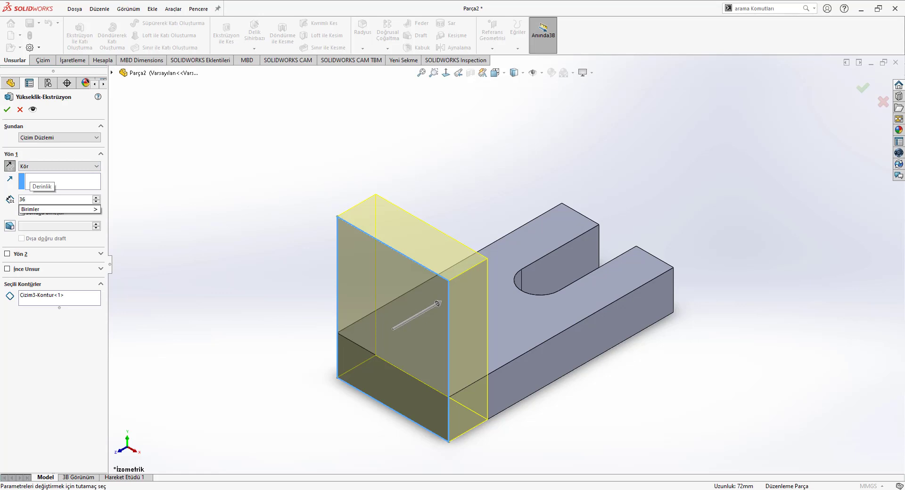
pyautogui.press('Return')
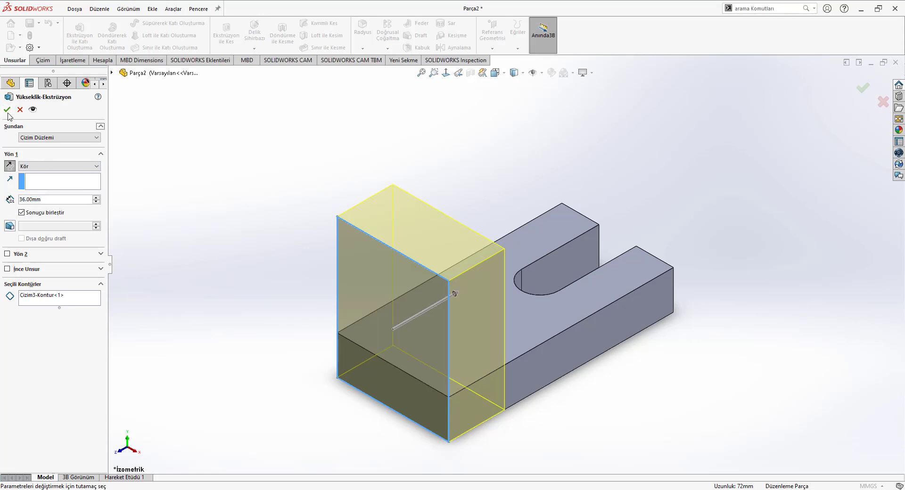
pyautogui.click(7, 110)
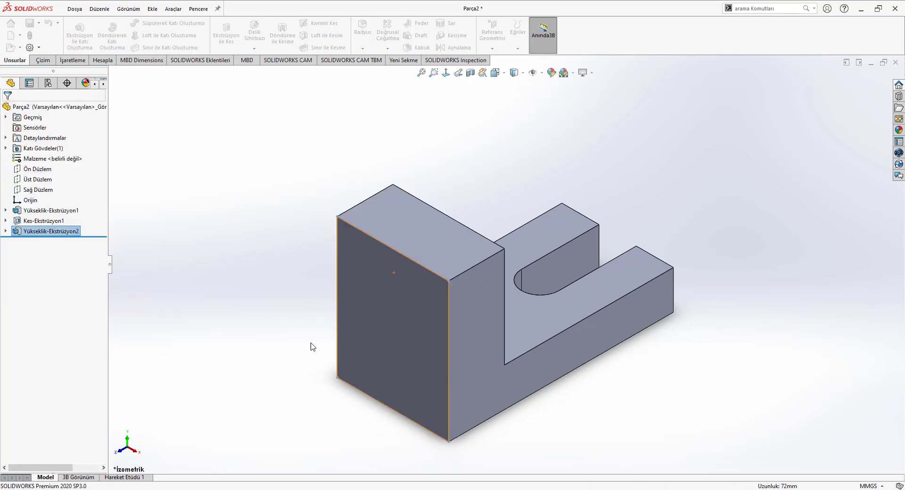
# - On the L-shaped side face, sketch a three-point corner rectangle about 50.5 by 8.3 mm from the bottom corner under the wall
pyautogui.click(528, 380)
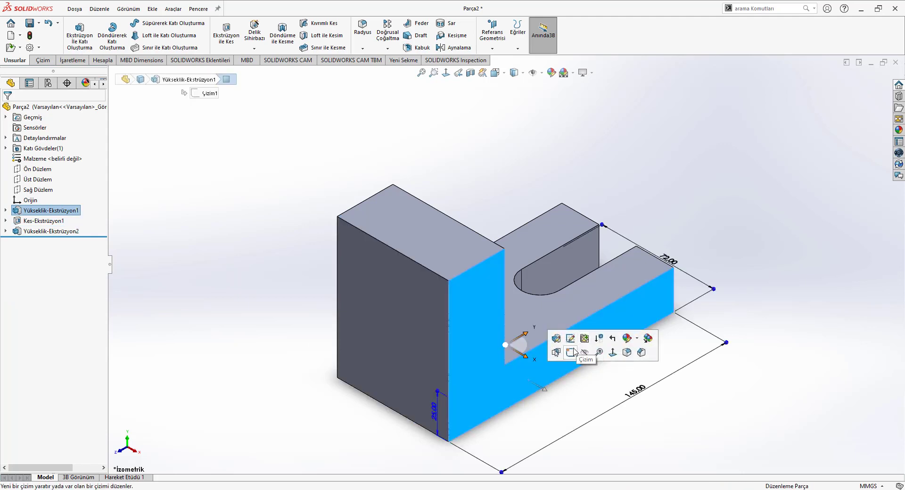
pyautogui.click(571, 352)
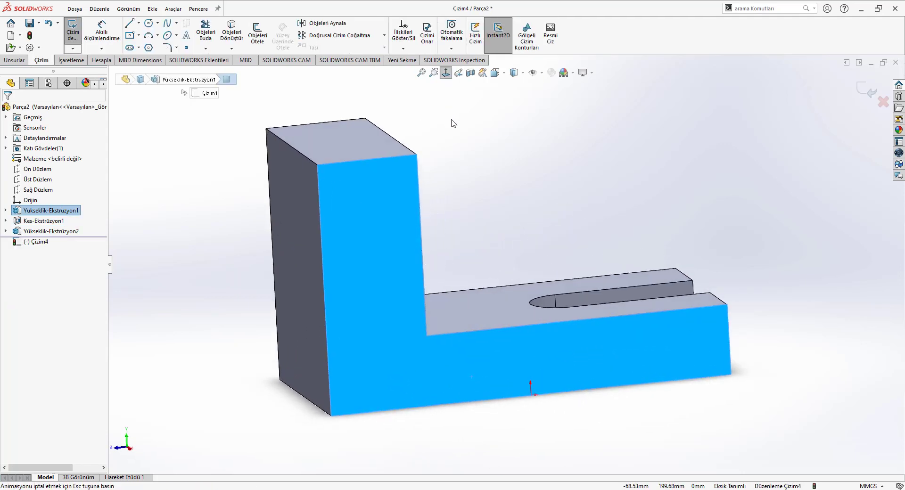
pyautogui.moveTo(195, 172); pyautogui.dragTo(198, 190, button='right')
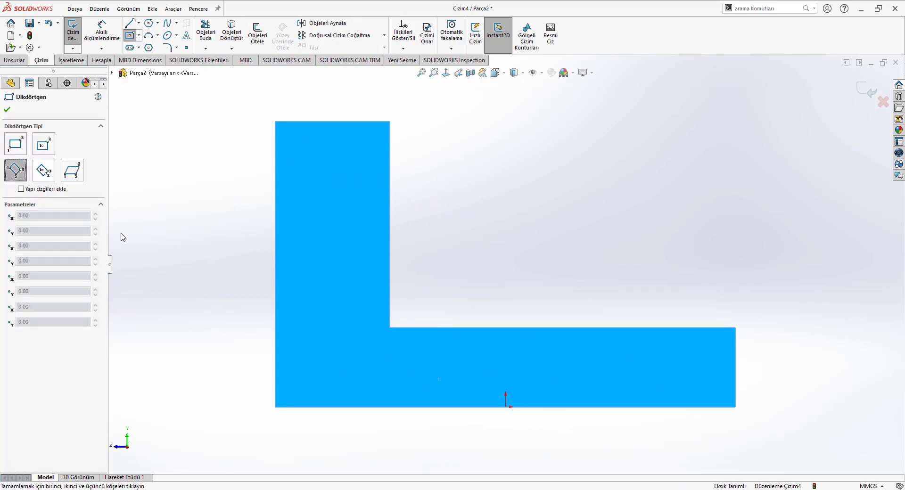
pyautogui.click(15, 170)
pyautogui.click(280, 407)
pyautogui.click(435, 407)
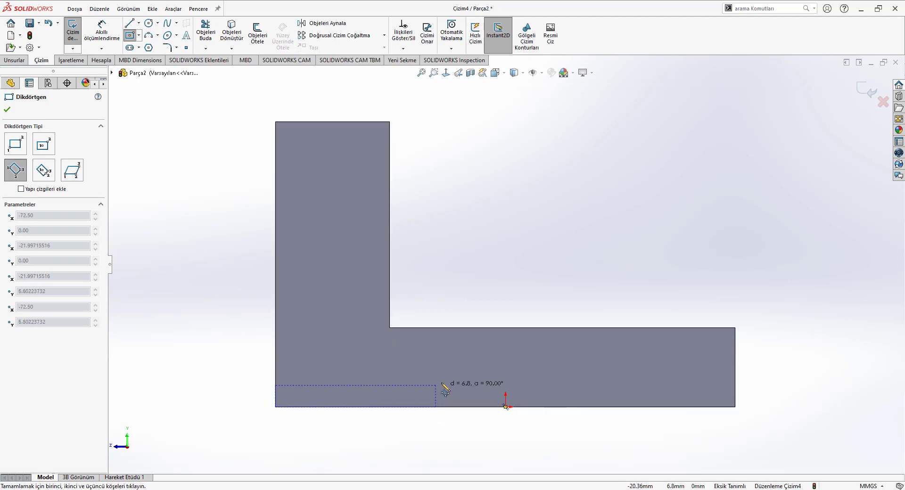
pyautogui.click(438, 380)
# - Dimension the rectangle 6 mm high and 72 mm long, consulting the reference drawing, and exit the sketch
pyautogui.moveTo(543, 236); pyautogui.dragTo(543, 177, button='right')
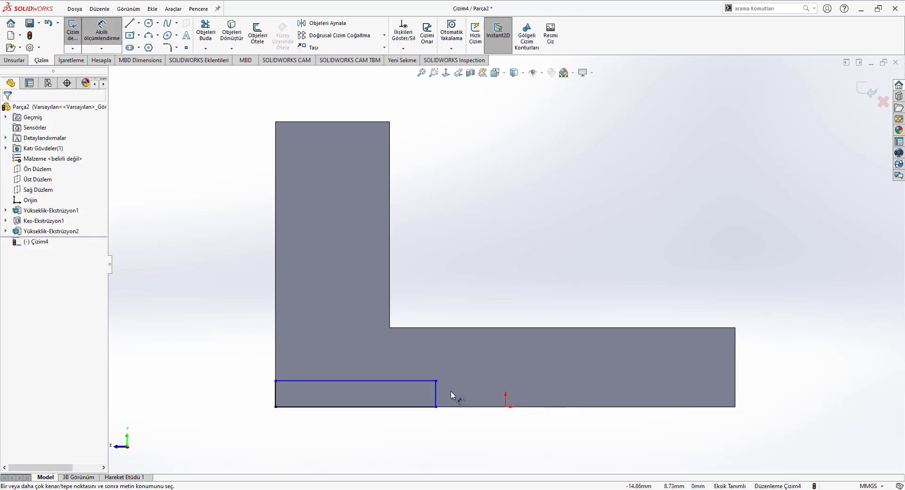
pyautogui.click(435, 394)
pyautogui.click(503, 431)
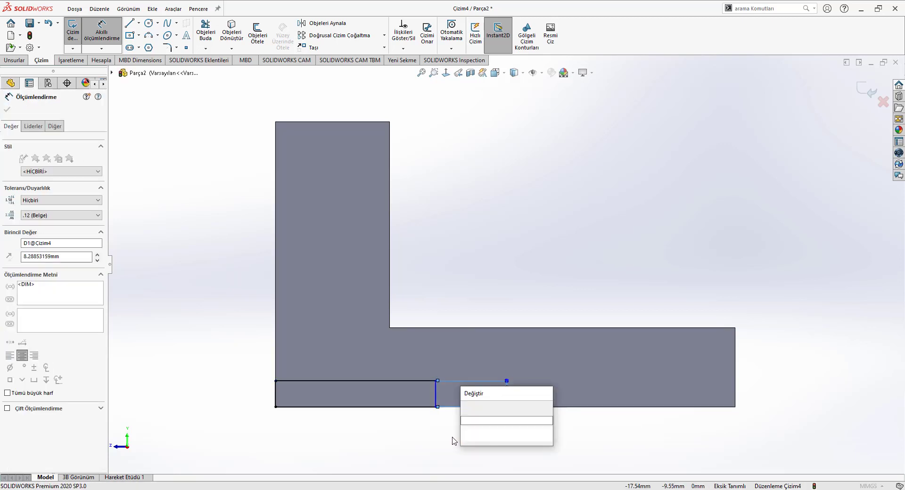
pyautogui.press('Return')
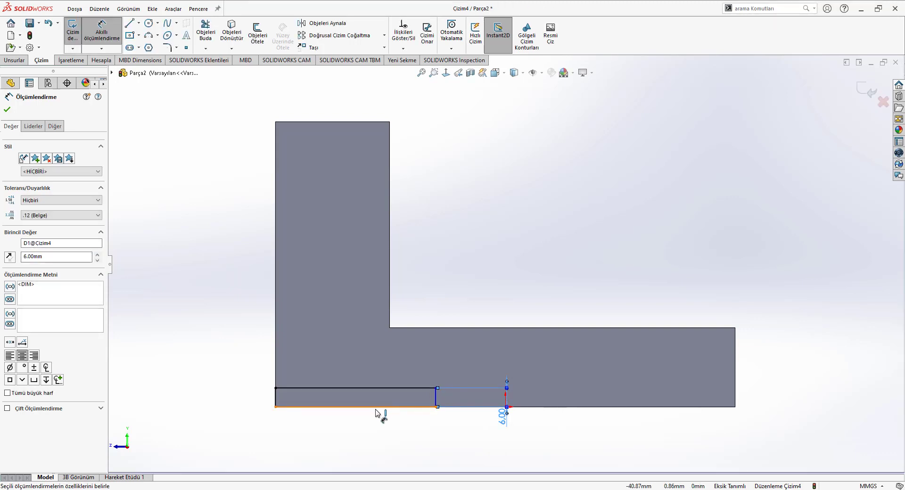
pyautogui.click(370, 430)
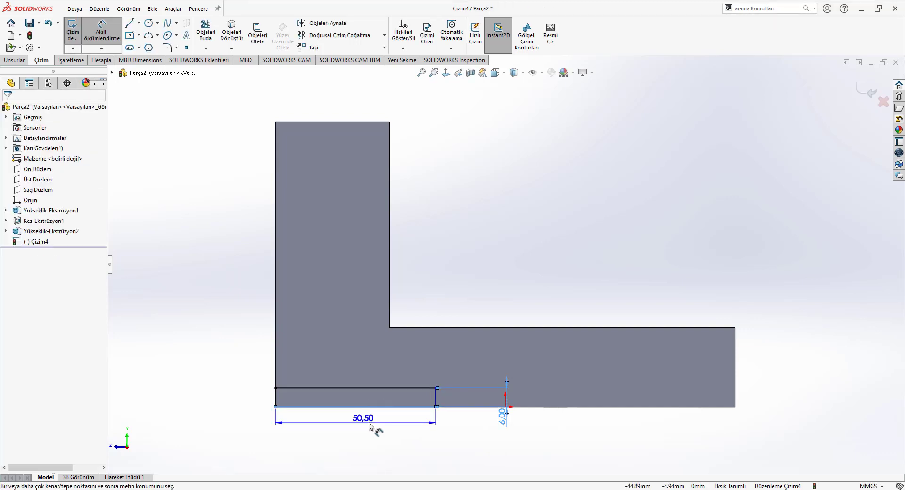
pyautogui.hotkey('alt', 'Tab')
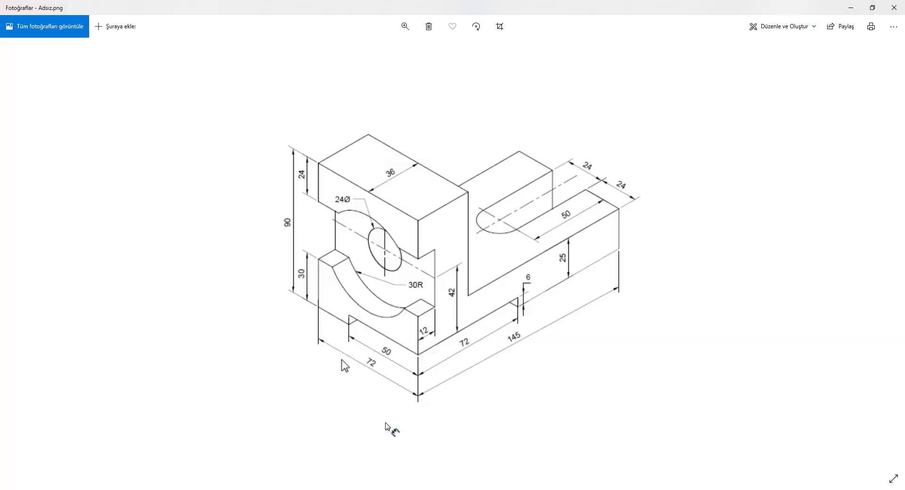
pyautogui.hotkey('alt', 'Tab')
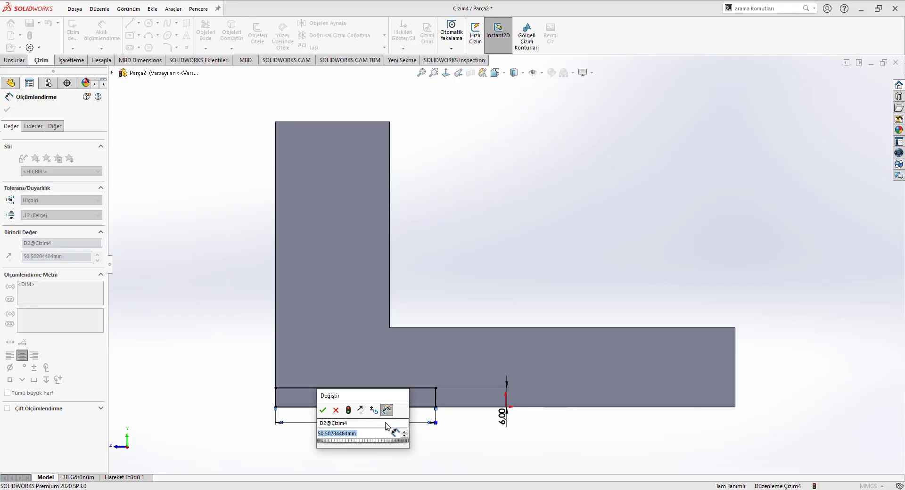
pyautogui.write('50.5')
pyautogui.press('Return')
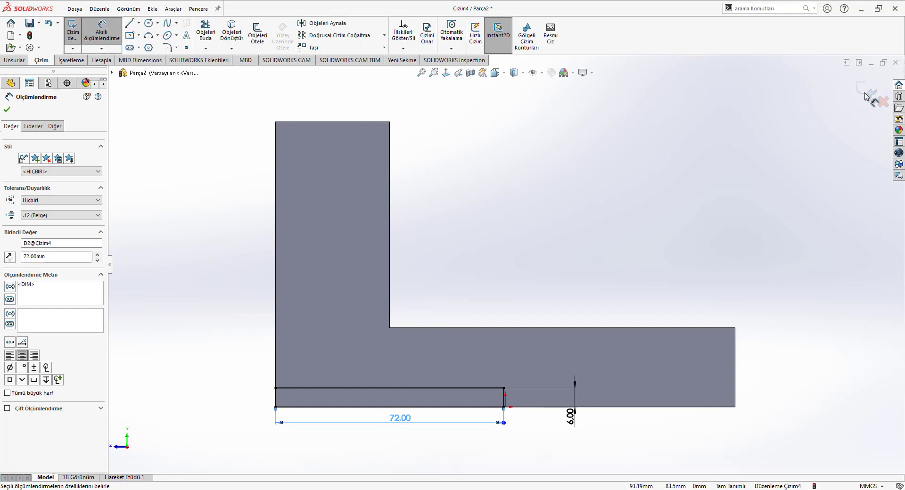
pyautogui.click(449, 191)
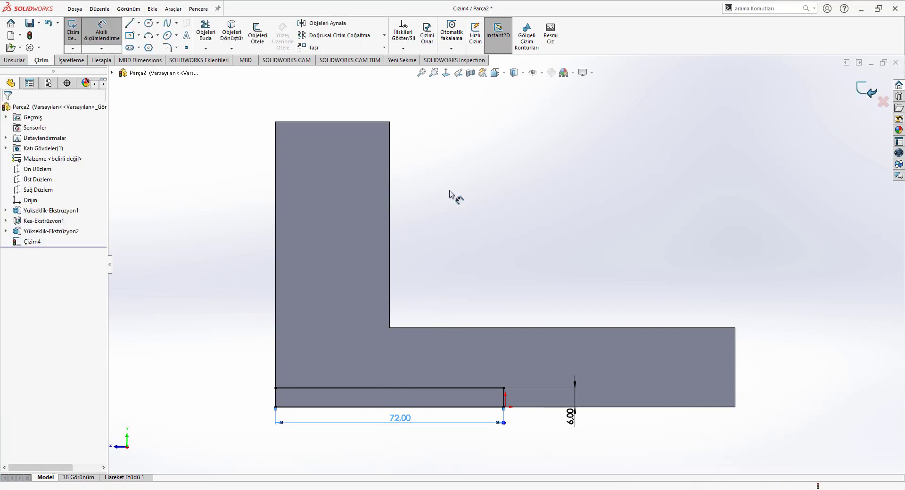
pyautogui.hotkey('ctrl', 'b')
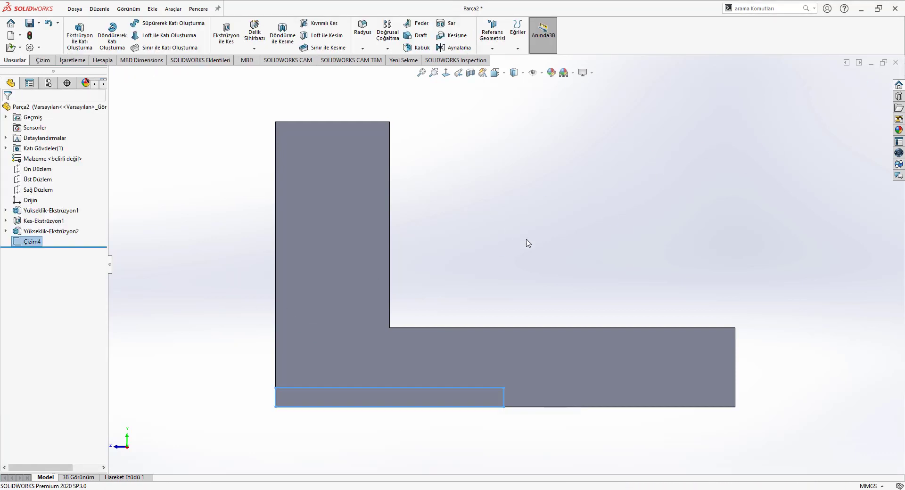
# - Cut-extrude the bottom rectangle to a blind depth of 50 mm, viewing the part at an angle and checking the reference drawing
pyautogui.hotkey('ctrl', '7')
pyautogui.moveTo(515, 413); pyautogui.dragTo(542, 428, button='middle')
pyautogui.hotkey('ctrl', '7')
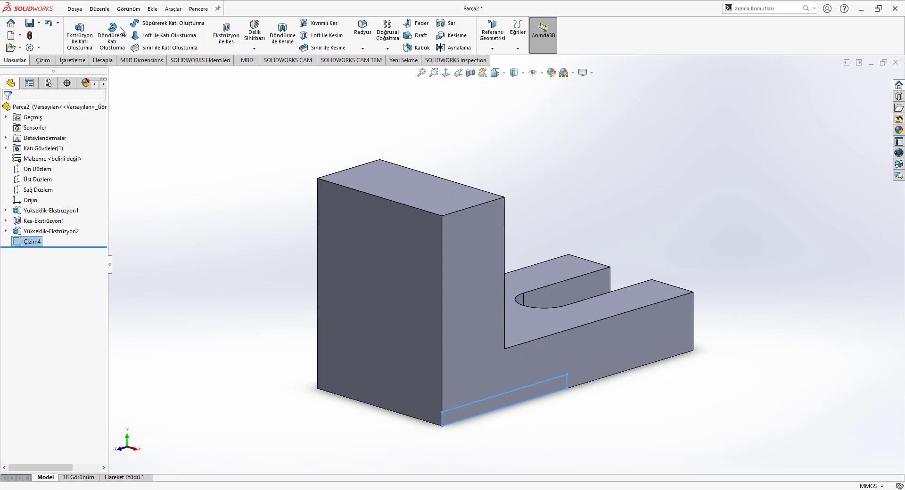
pyautogui.click(228, 30)
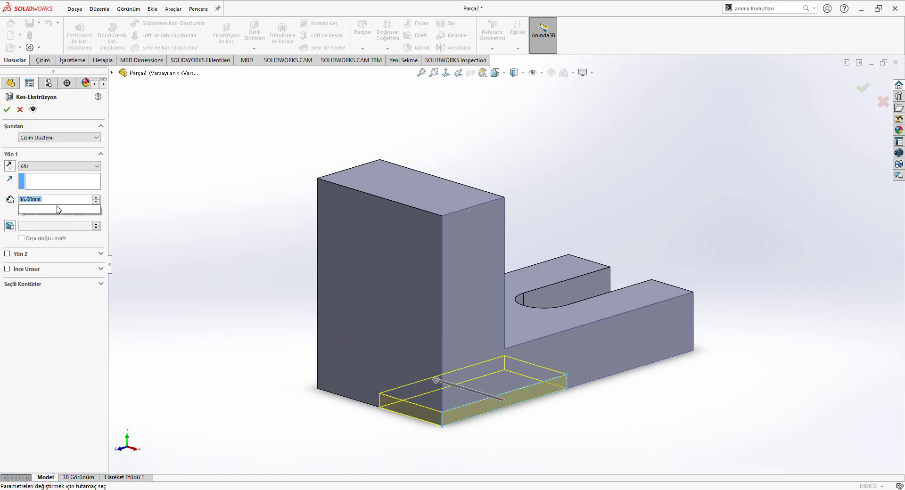
pyautogui.write('50')
pyautogui.hotkey('alt', 'Tab')
pyautogui.hotkey('alt', 'Tab')
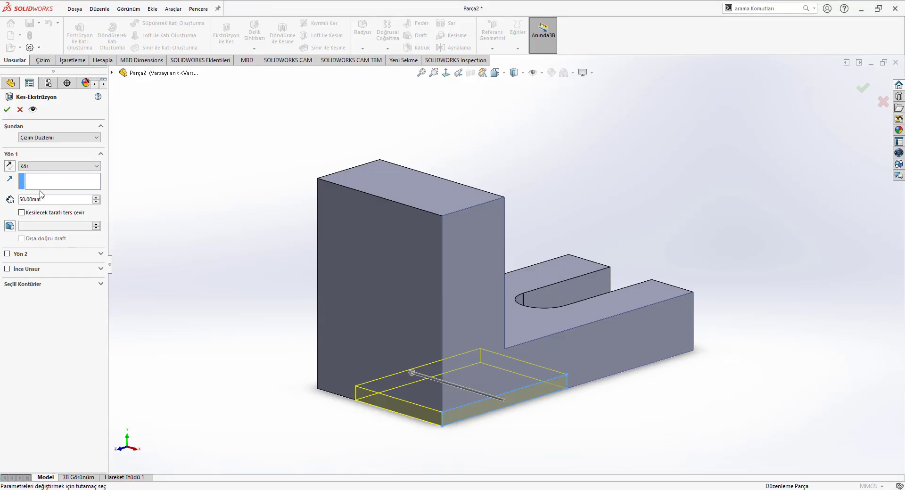
pyautogui.click(10, 111)
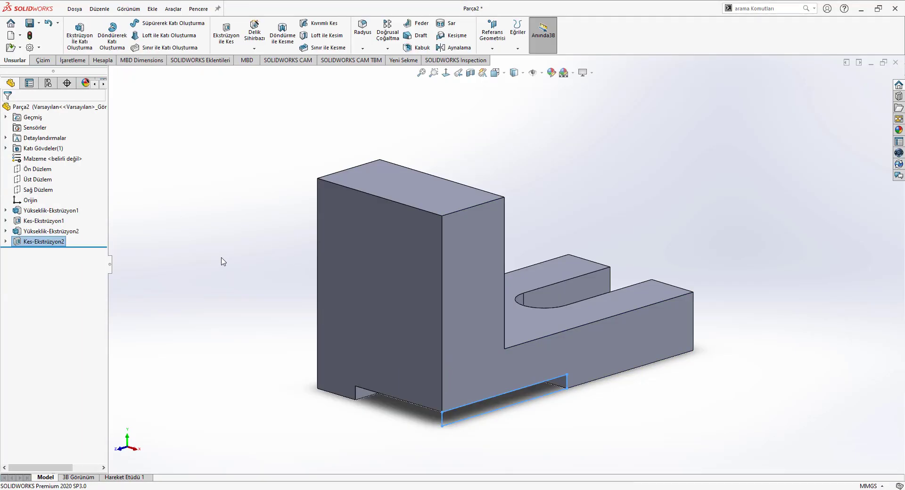
# - On the wall's outer face, sketch a corner rectangle spanning the full 72 mm width and about 30 mm tall, at mid-height
pyautogui.click(381, 262)
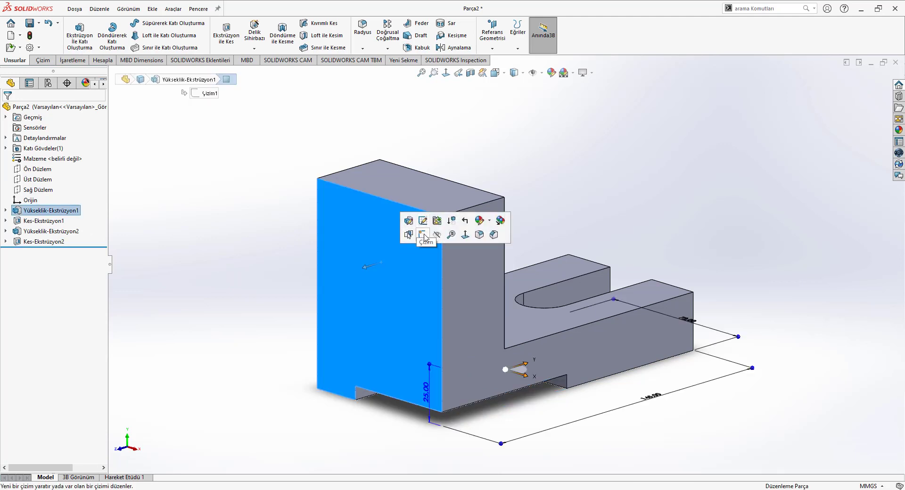
pyautogui.click(428, 234)
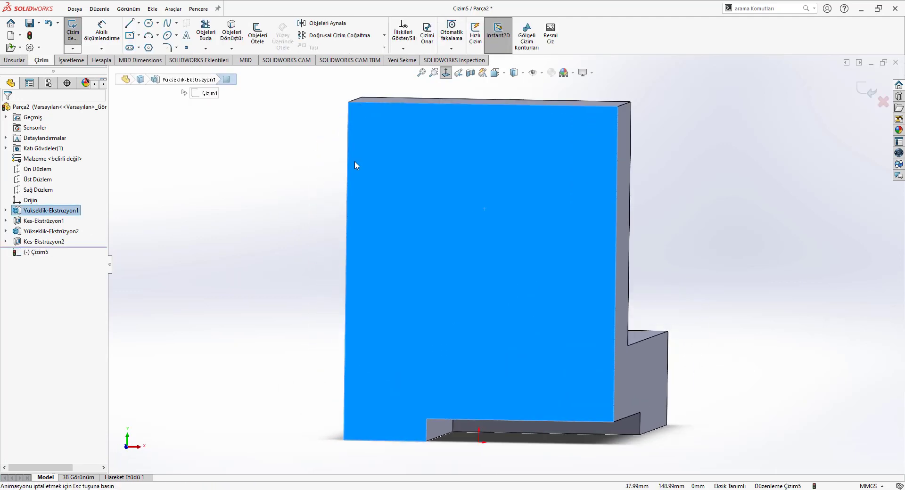
pyautogui.moveTo(287, 162); pyautogui.dragTo(286, 198, button='right')
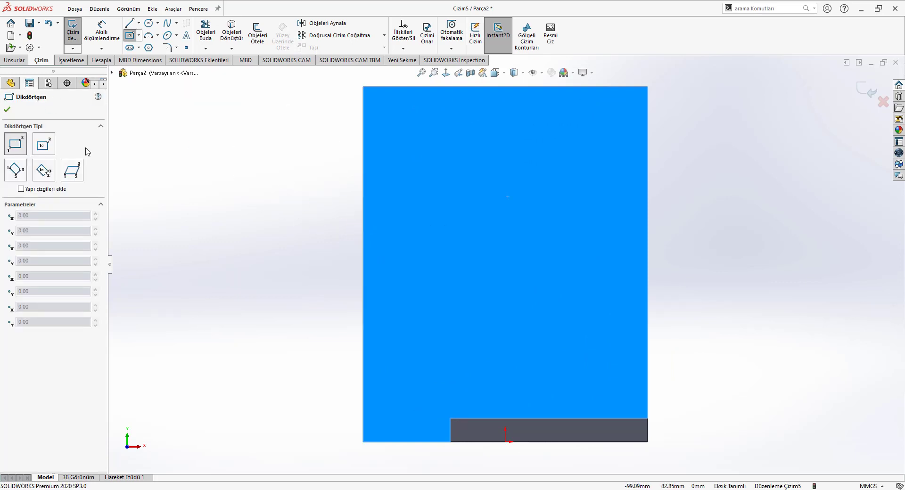
pyautogui.click(363, 198)
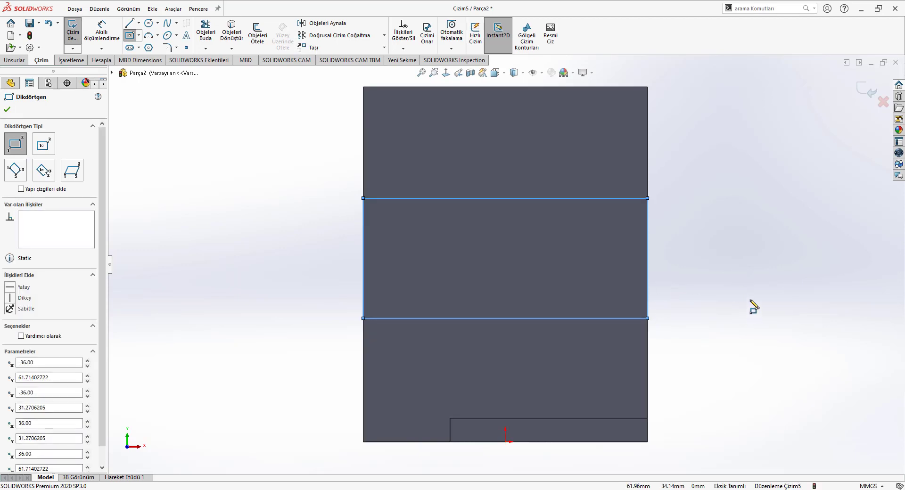
# - Dimension the rectangle's upper edge 24 mm below the wall's top edge and its lower edge 30 mm above the bottom edge
pyautogui.moveTo(751, 301); pyautogui.dragTo(670, 211, button='right')
pyautogui.click(522, 198)
pyautogui.click(609, 87)
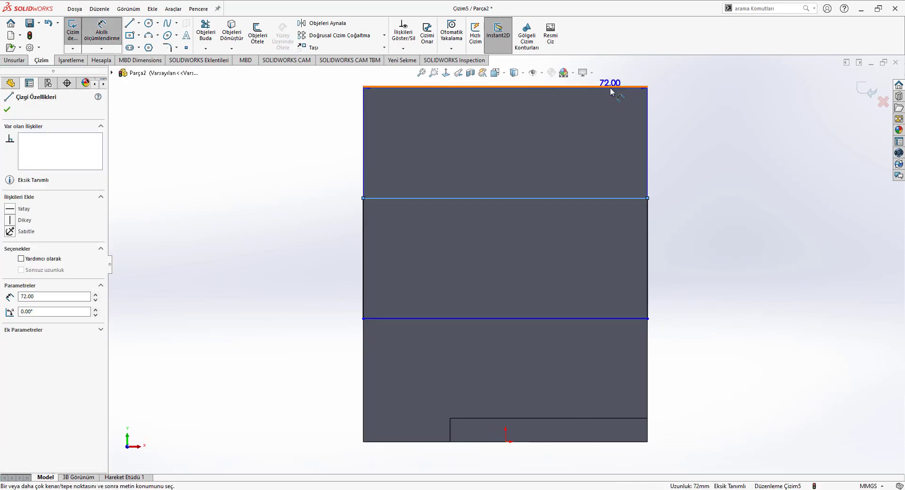
pyautogui.click(699, 124)
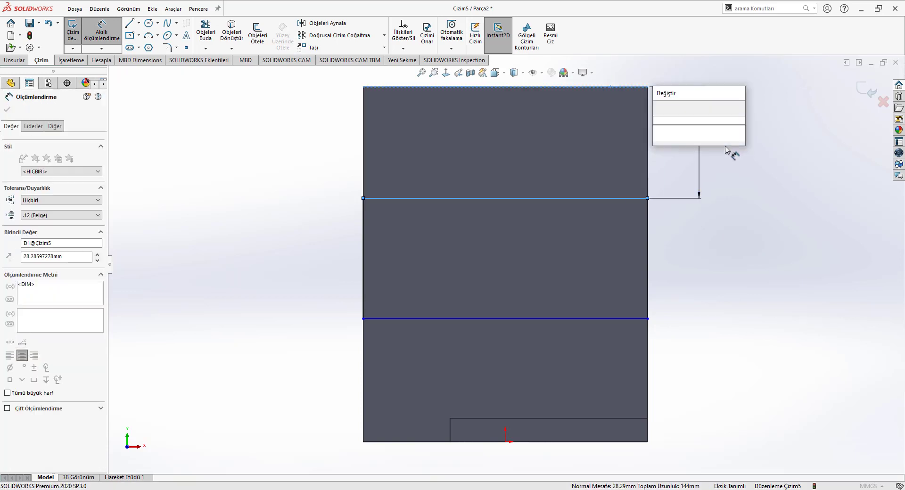
pyautogui.write('24')
pyautogui.press('Escape')
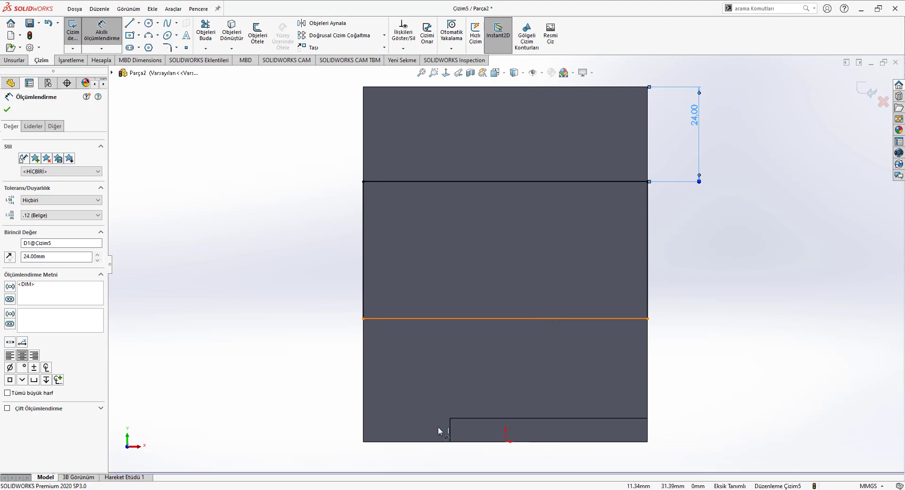
pyautogui.click(432, 441)
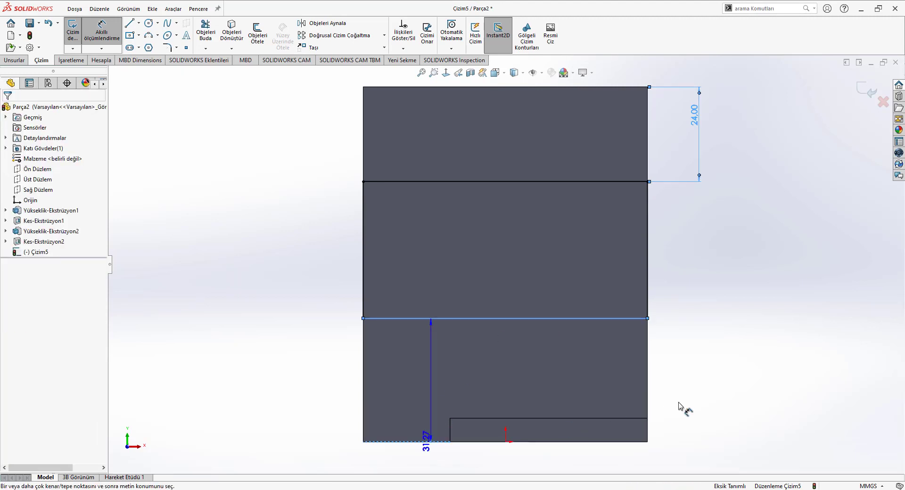
pyautogui.click(710, 384)
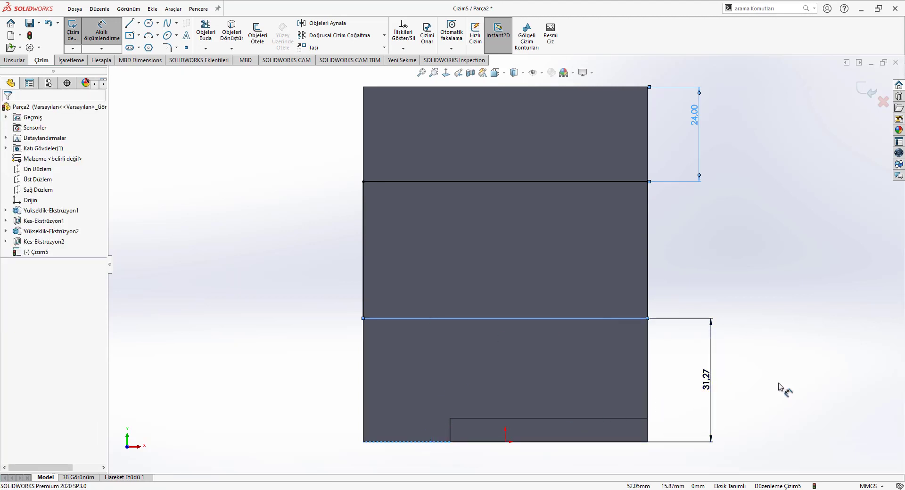
pyautogui.write('30')
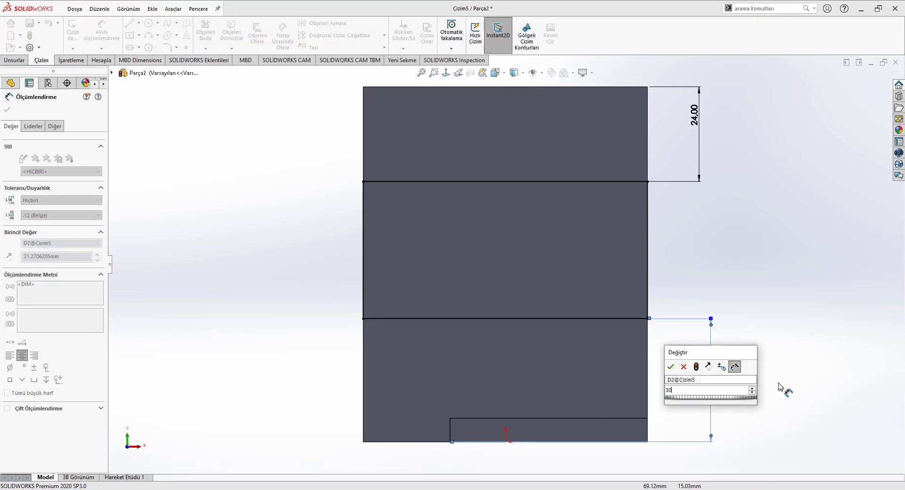
pyautogui.press('Escape')
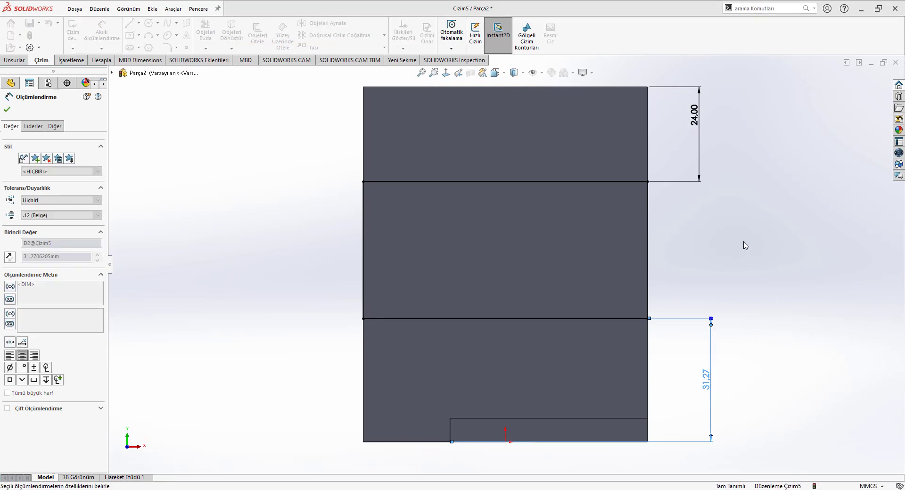
# - Sketch a circle in the middle of the wall's front rectangle and set its diameter to 60 mm
pyautogui.moveTo(751, 260); pyautogui.dragTo(796, 262, button='right')
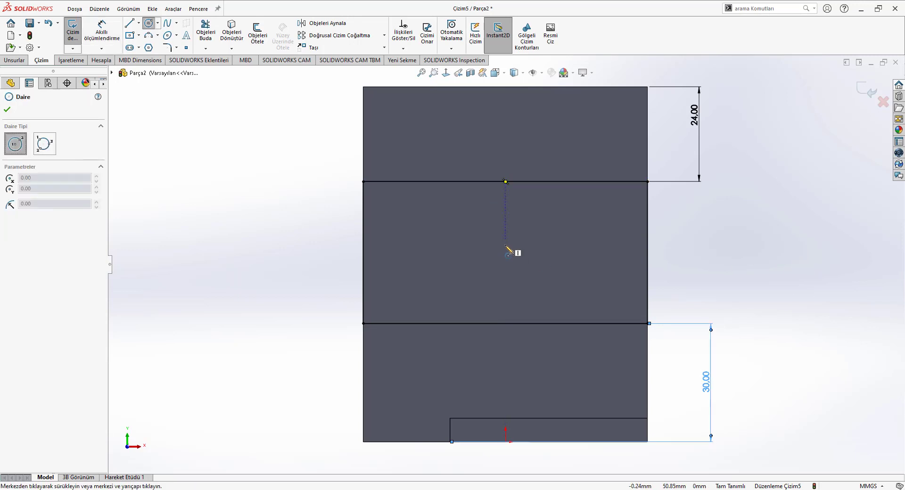
pyautogui.moveTo(505, 246); pyautogui.dragTo(594, 246)
pyautogui.moveTo(780, 268); pyautogui.dragTo(764, 193, button='right')
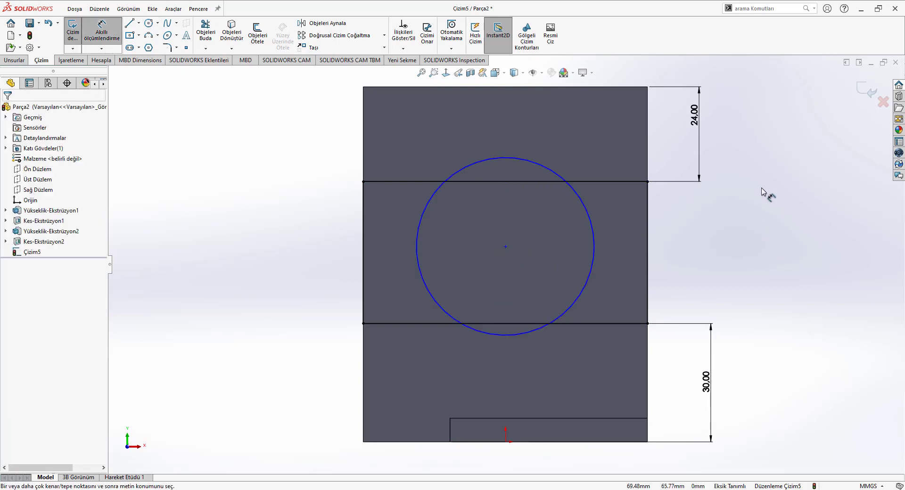
pyautogui.click(589, 214)
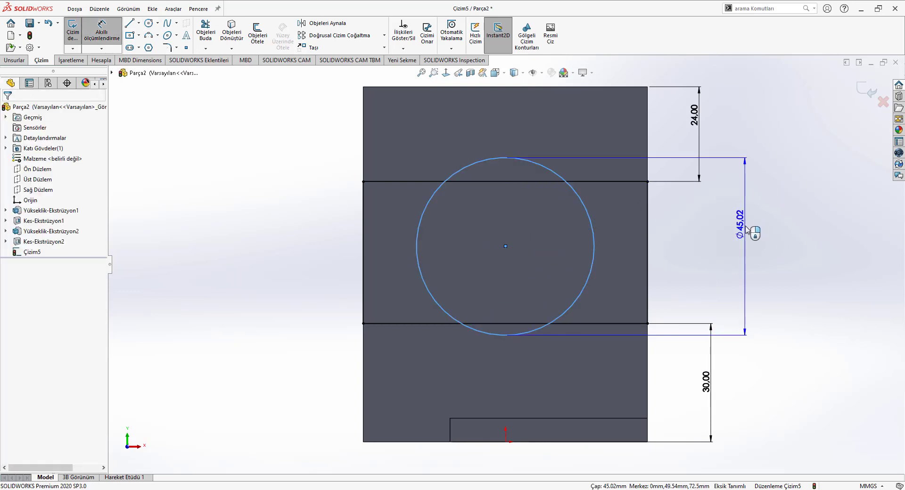
pyautogui.click(742, 226)
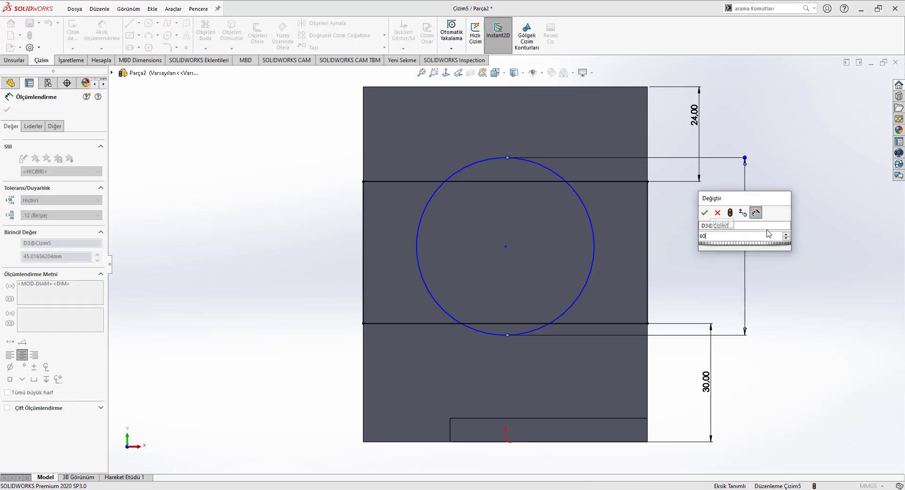
pyautogui.press('Return')
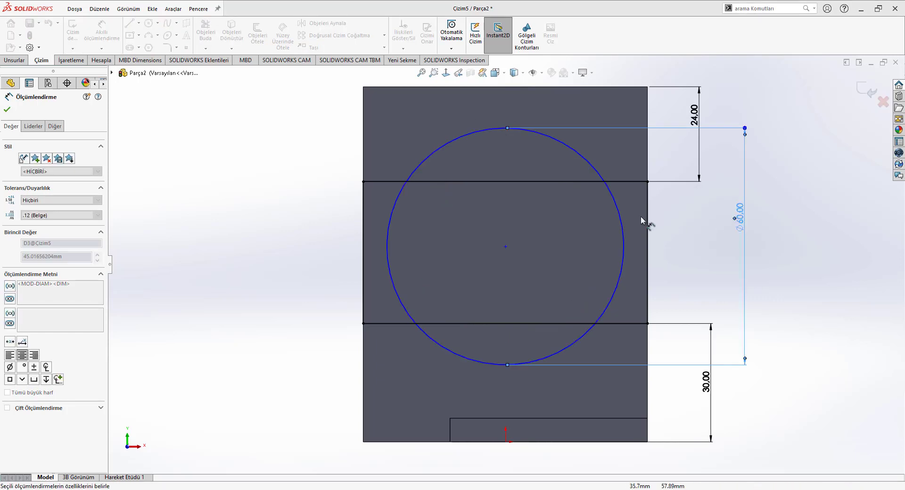
# - Dimension the circle's centre 42 mm above the wall's bottom edge and 36 mm from its left side edge
pyautogui.click(506, 246)
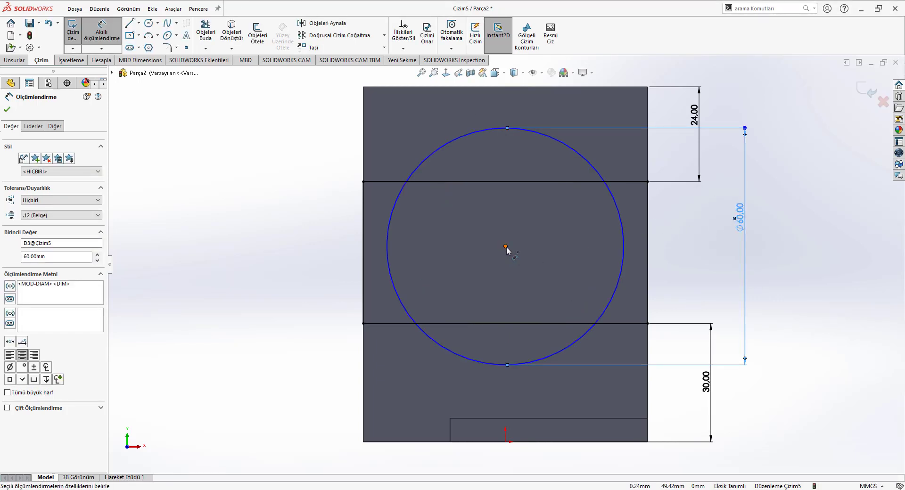
pyautogui.click(424, 442)
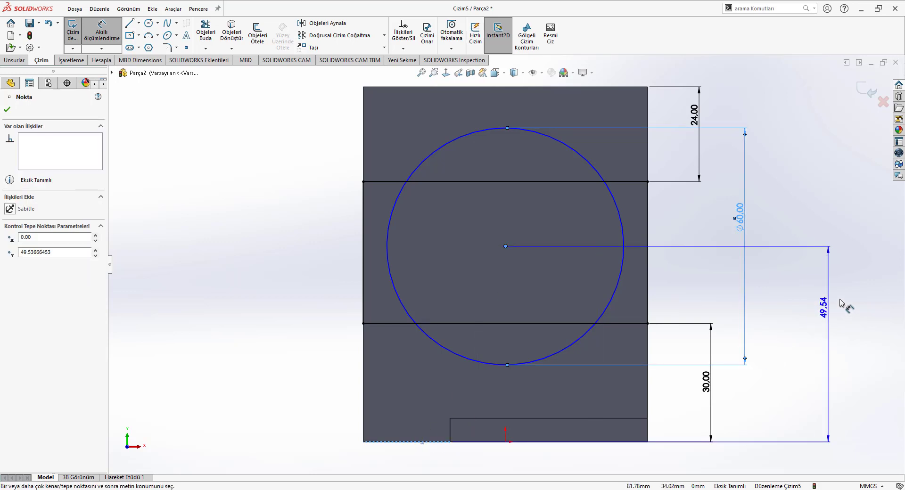
pyautogui.click(833, 303)
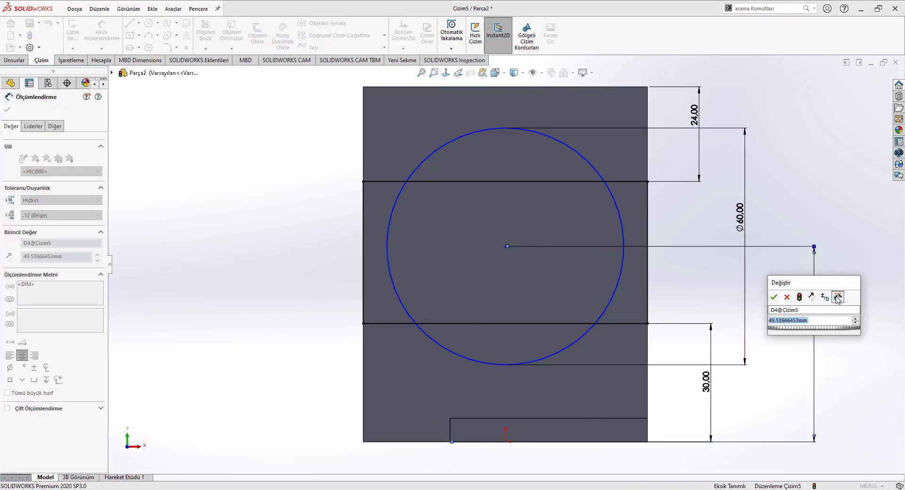
pyautogui.write('42')
pyautogui.press('Return')
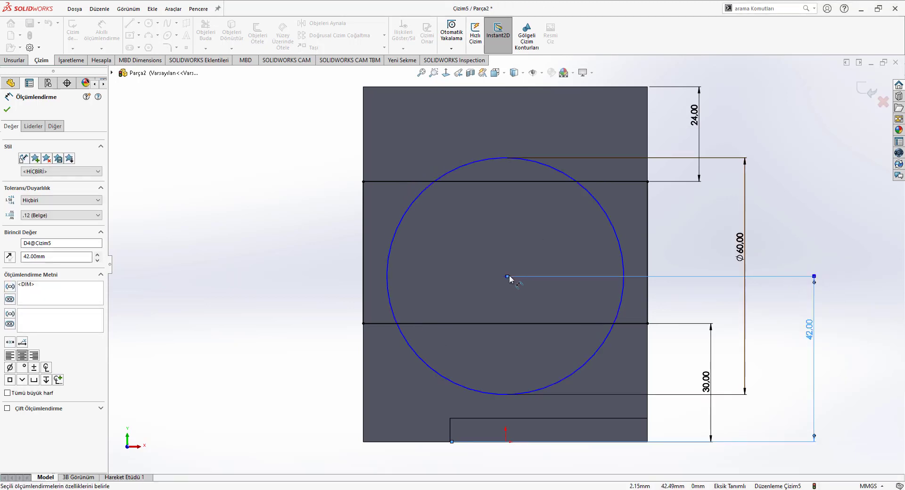
pyautogui.click(505, 276)
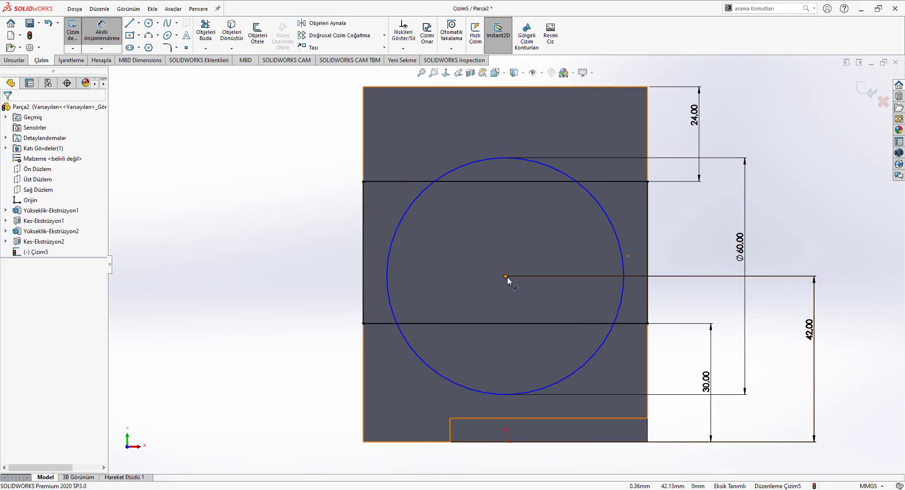
pyautogui.click(364, 277)
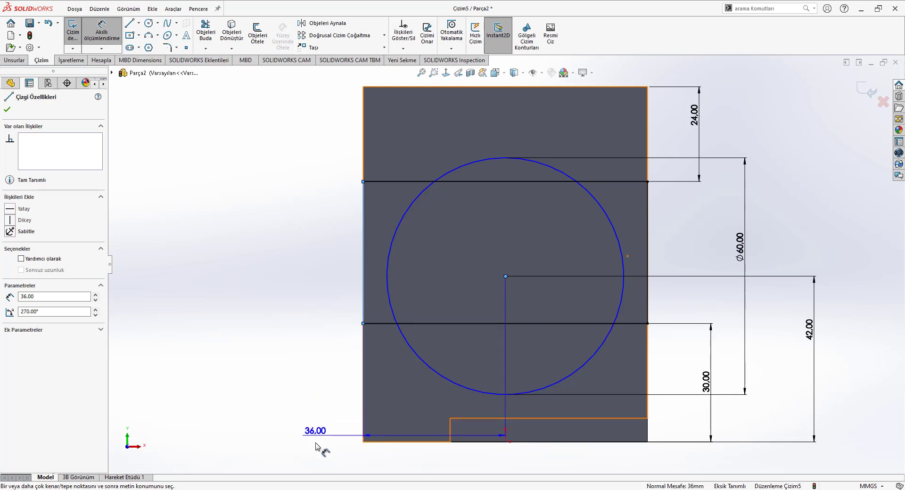
pyautogui.click(313, 452)
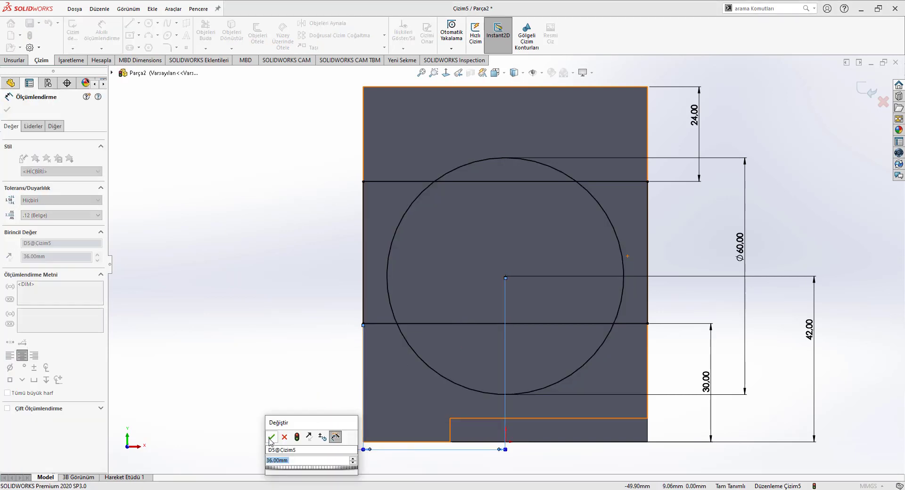
pyautogui.press('Return')
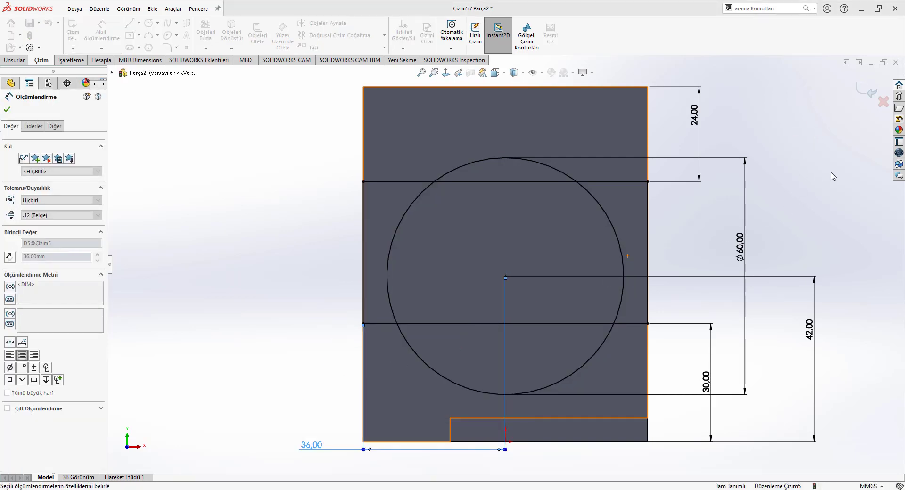
pyautogui.press('Escape')
# - Trim the rectangle's horizontal lines inside the circle and the circle's side arcs, leaving one closed recess outline
pyautogui.moveTo(813, 138); pyautogui.dragTo(775, 164, button='right')
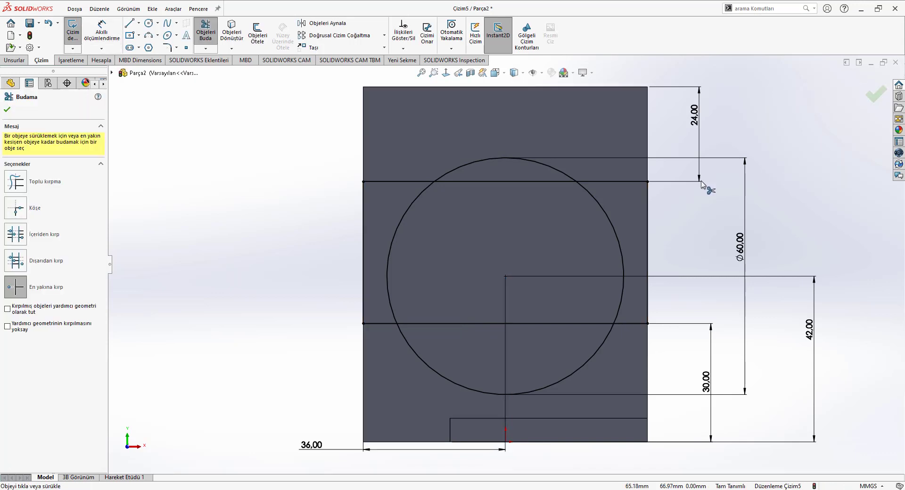
pyautogui.click(481, 181)
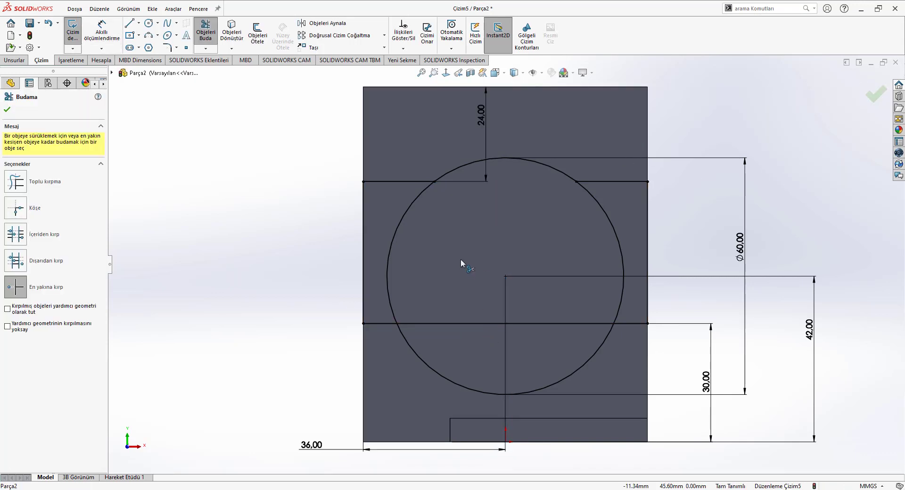
pyautogui.click(464, 323)
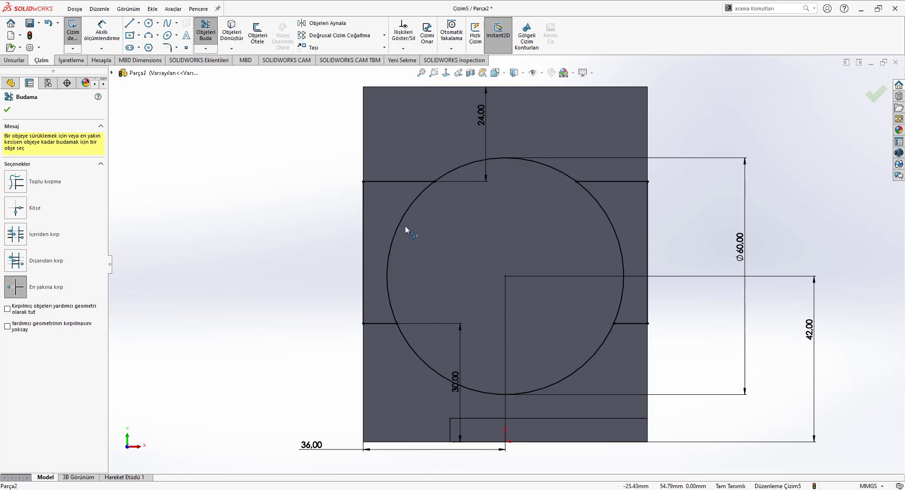
pyautogui.click(618, 242)
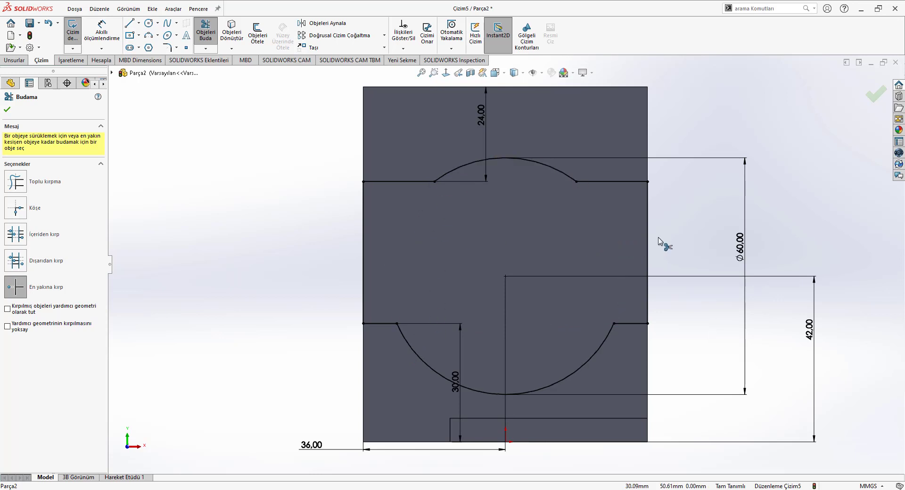
pyautogui.click(863, 94)
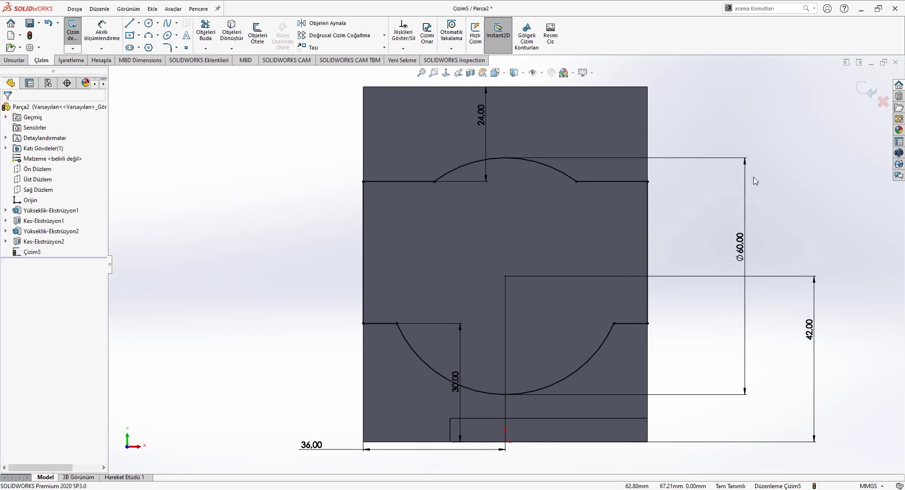
# - Cut-extrude the trimmed recess outline into the wall to a blind depth of 12 mm
pyautogui.hotkey('ctrl', '7')
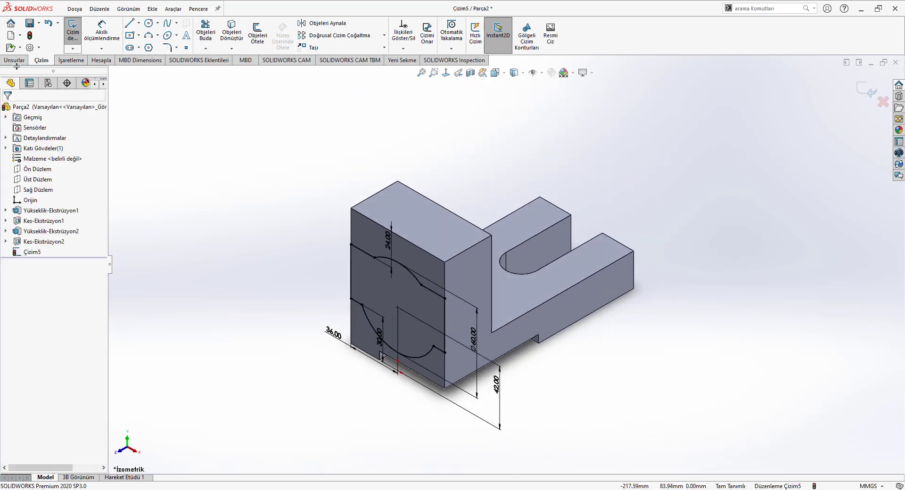
pyautogui.click(14, 60)
pyautogui.click(226, 32)
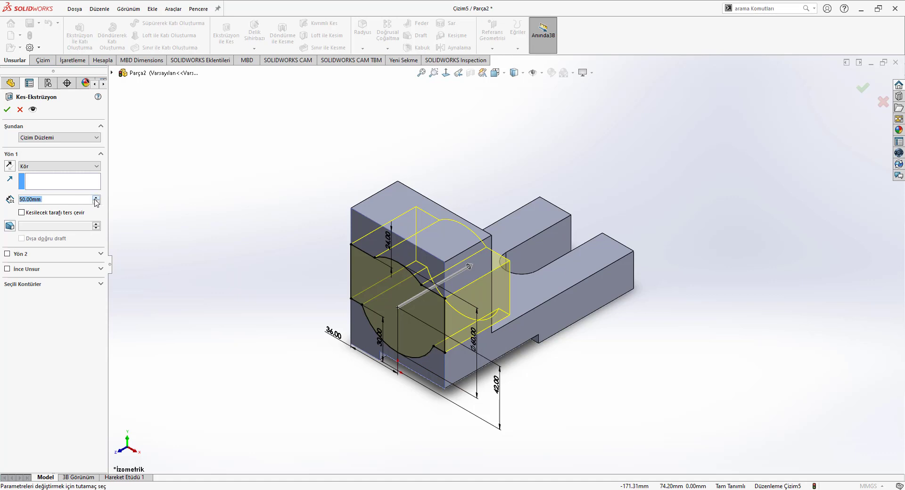
pyautogui.write('12')
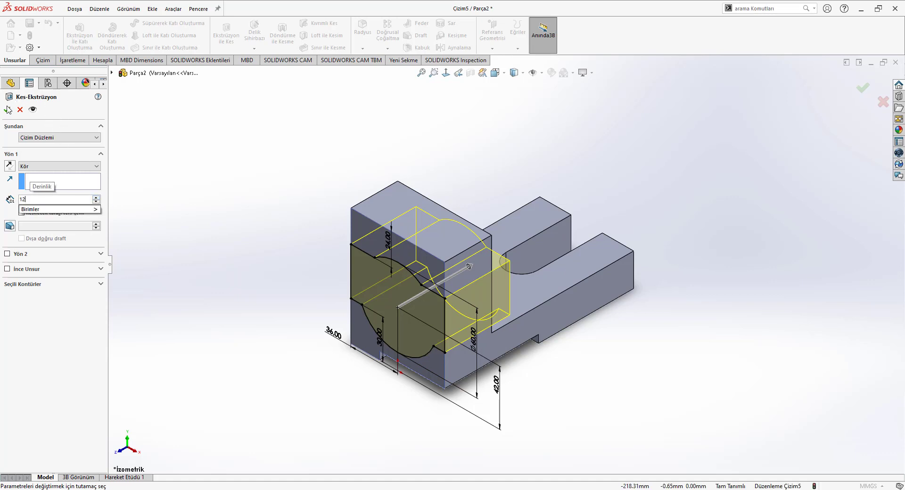
pyautogui.press('Return')
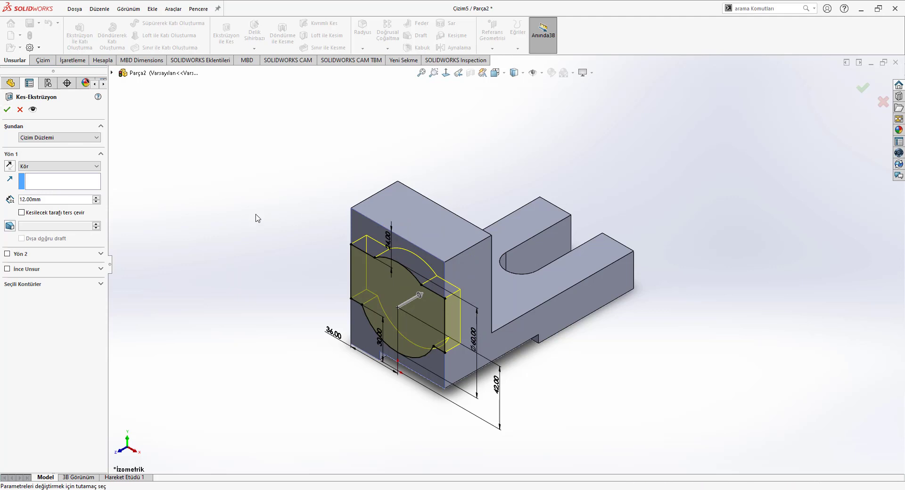
pyautogui.click(8, 109)
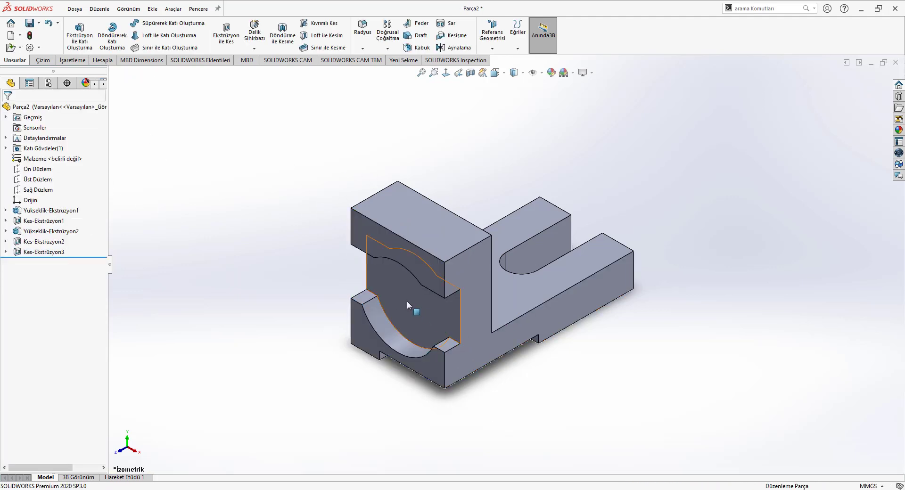
# - Start a sketch on the recess floor and draw a circle about 40 mm in diameter on the vertical centreline
pyautogui.click(406, 300)
pyautogui.click(446, 273)
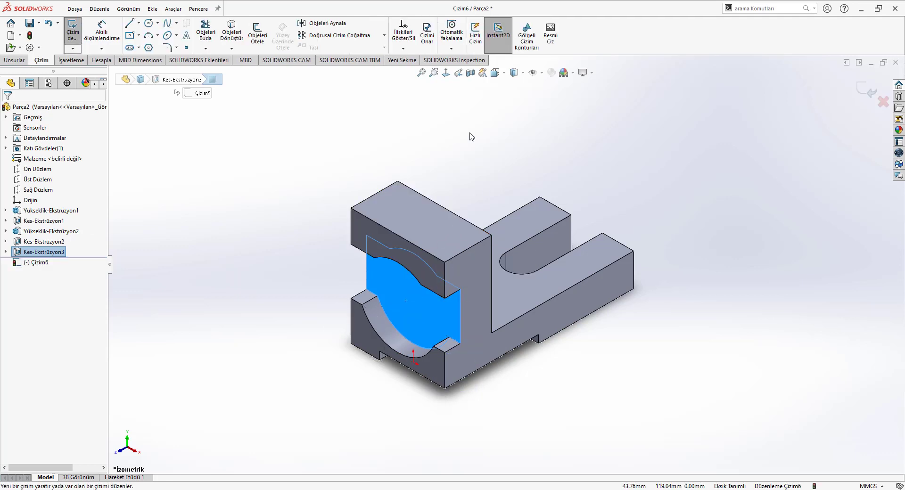
pyautogui.click(446, 74)
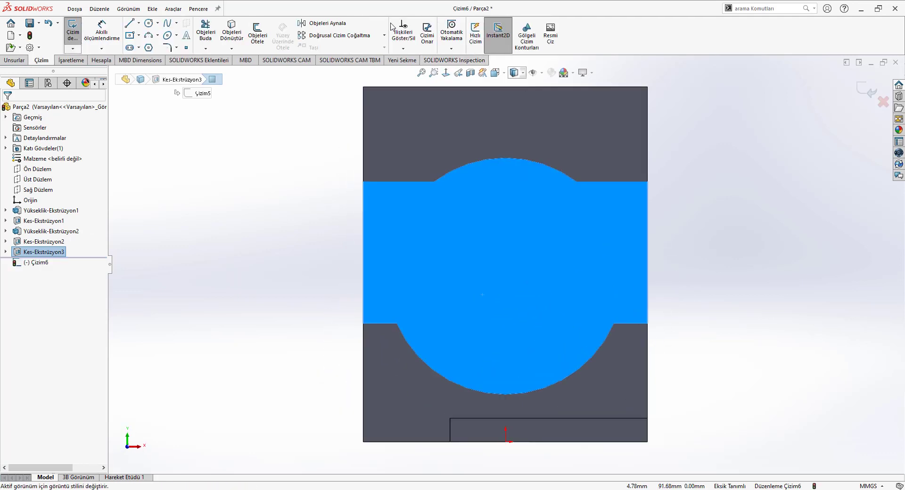
pyautogui.click(148, 23)
pyautogui.click(506, 270)
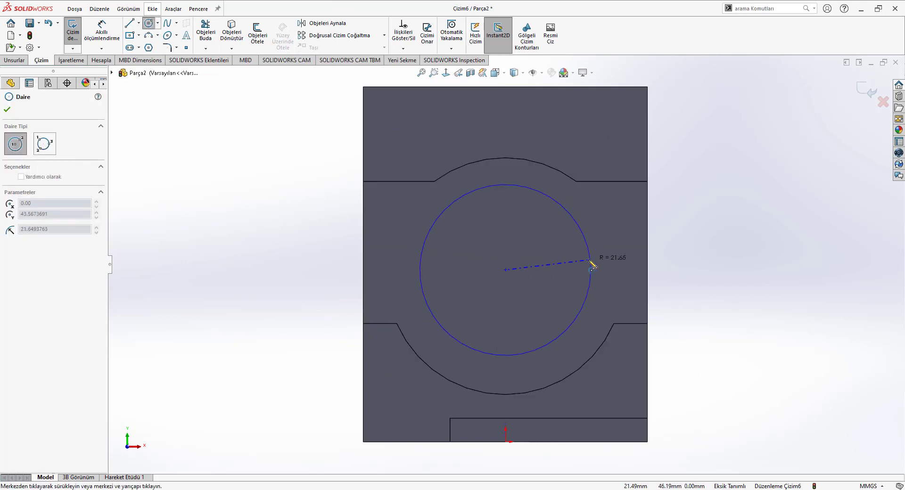
pyautogui.click(584, 260)
# - Set the diameter of the circle on the recess floor to 24 mm
pyautogui.moveTo(775, 258); pyautogui.dragTo(589, 229, button='right')
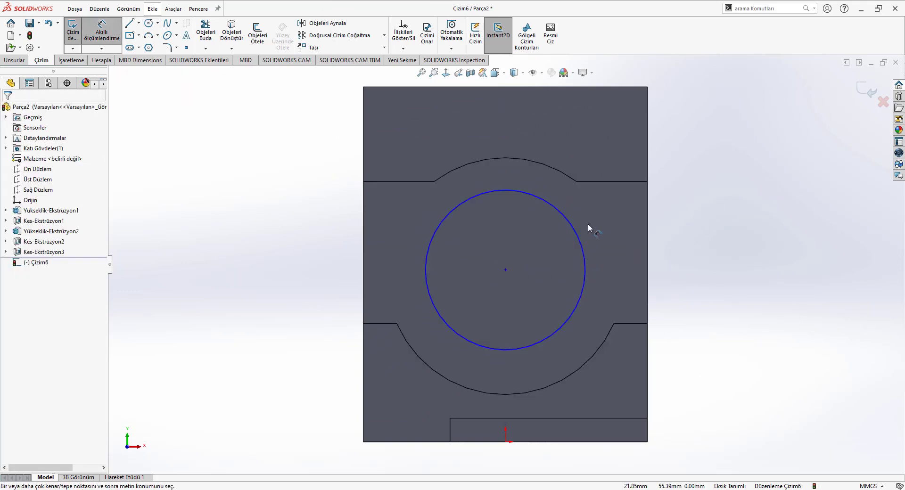
pyautogui.click(579, 236)
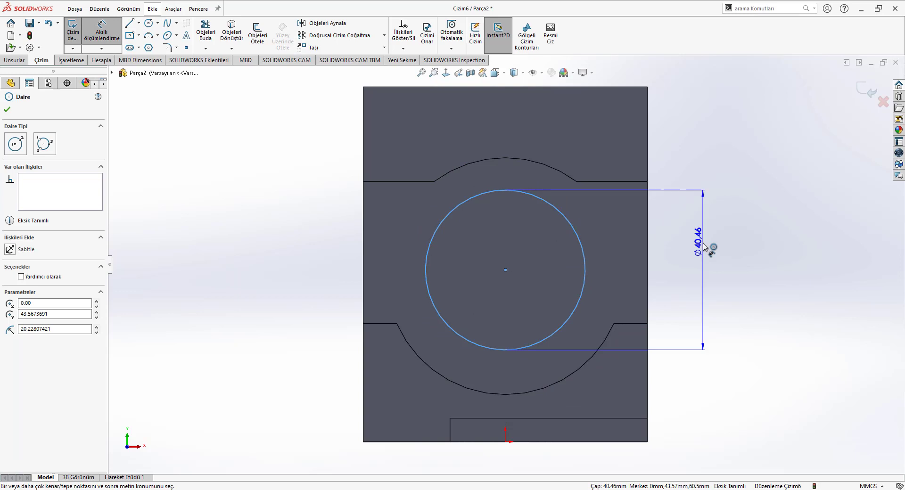
pyautogui.click(743, 249)
pyautogui.write('24')
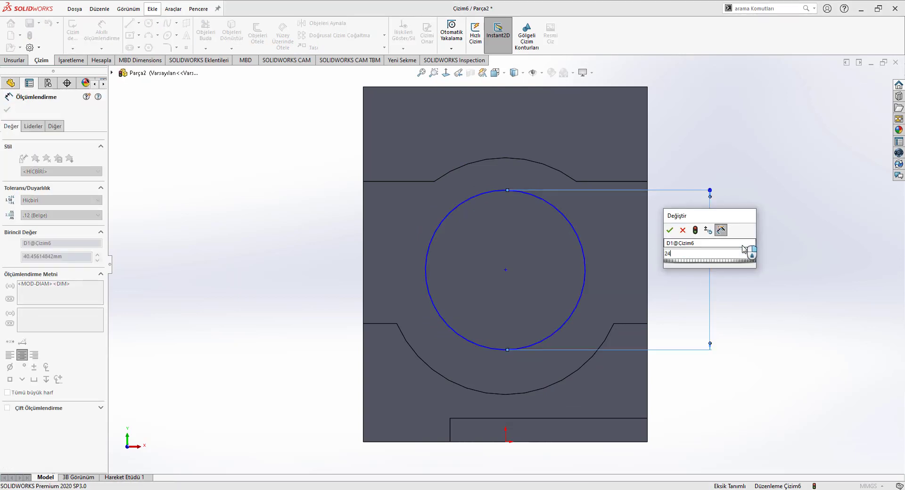
pyautogui.press('Return')
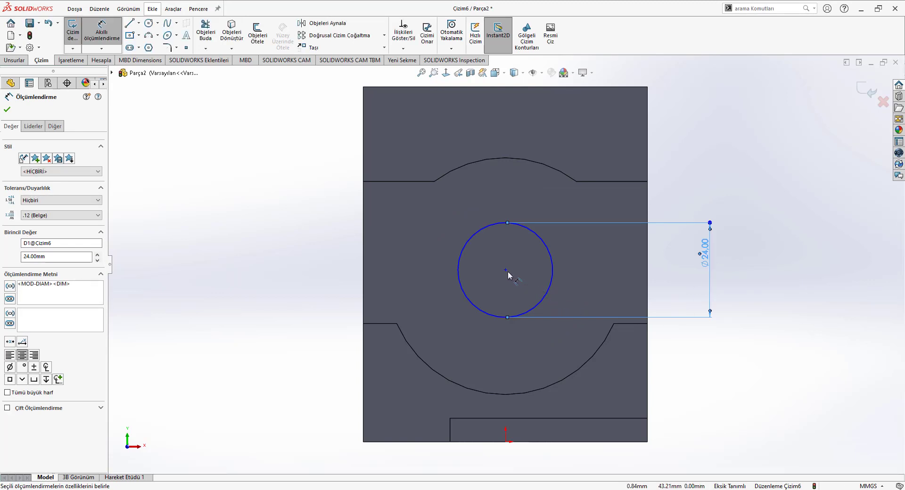
# - Locate the circle's centre 42 mm above the wall's bottom edge and 36 mm from its left edge, and finish the sketch
pyautogui.click(434, 442)
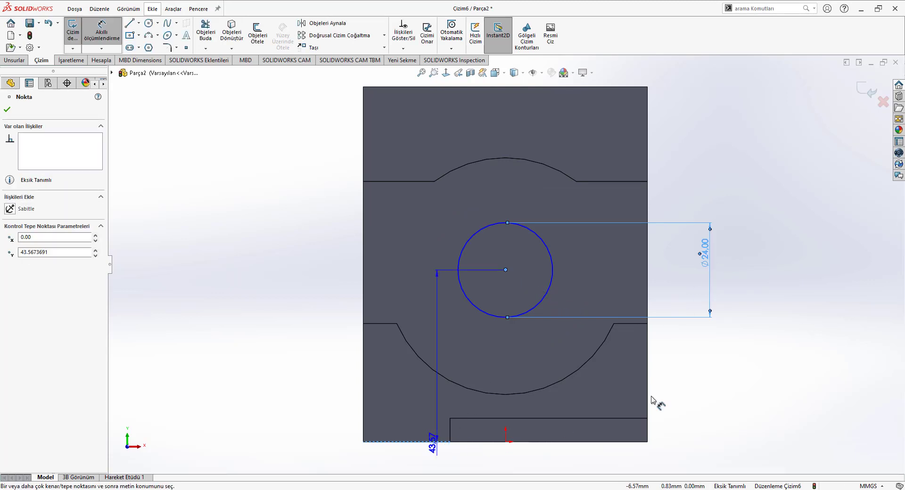
pyautogui.click(780, 365)
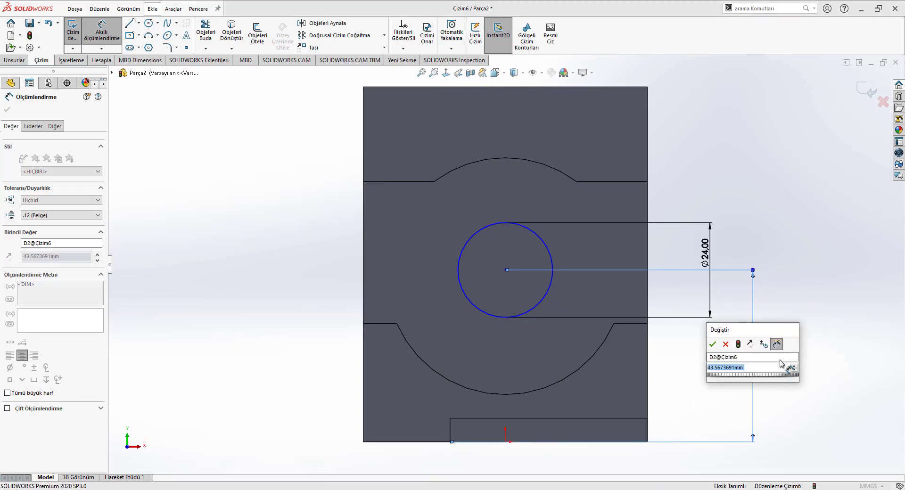
pyautogui.write('42')
pyautogui.press('Escape')
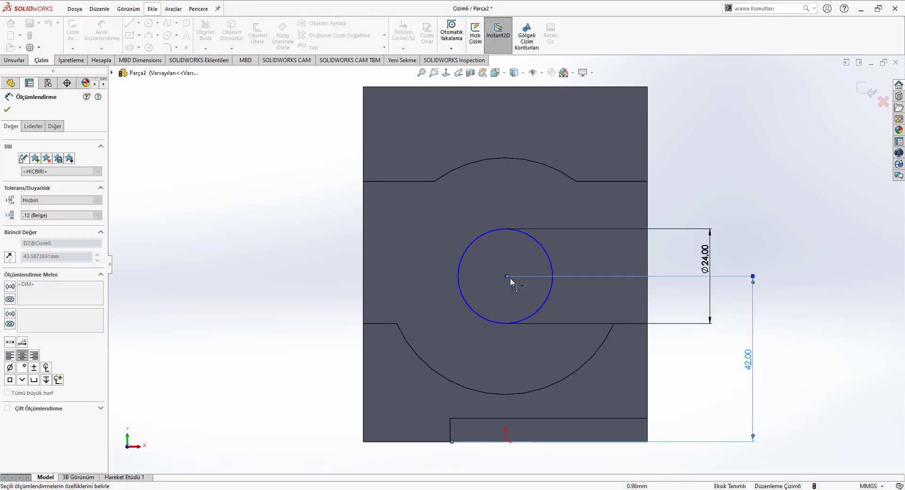
pyautogui.click(506, 277)
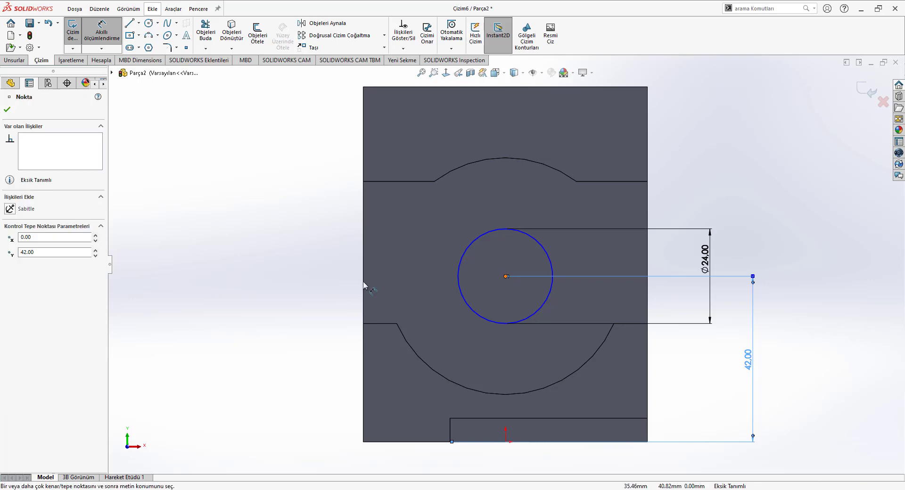
pyautogui.click(363, 286)
pyautogui.click(330, 337)
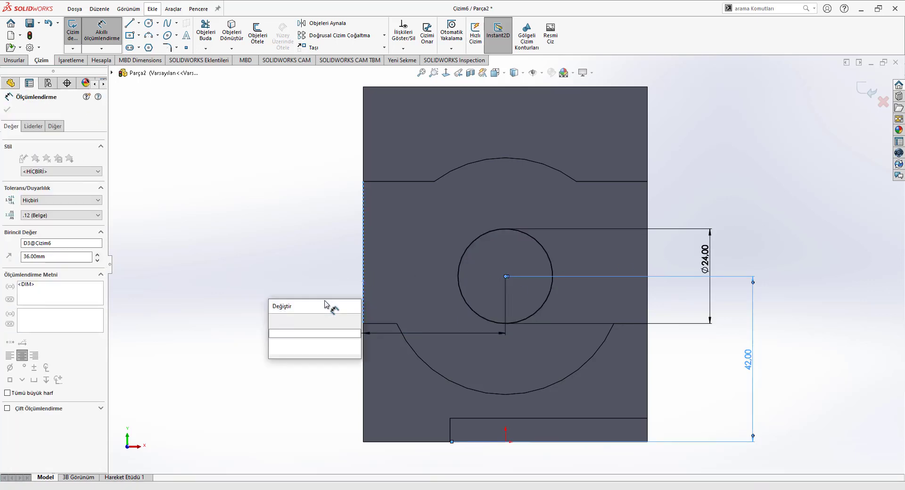
pyautogui.click(275, 321)
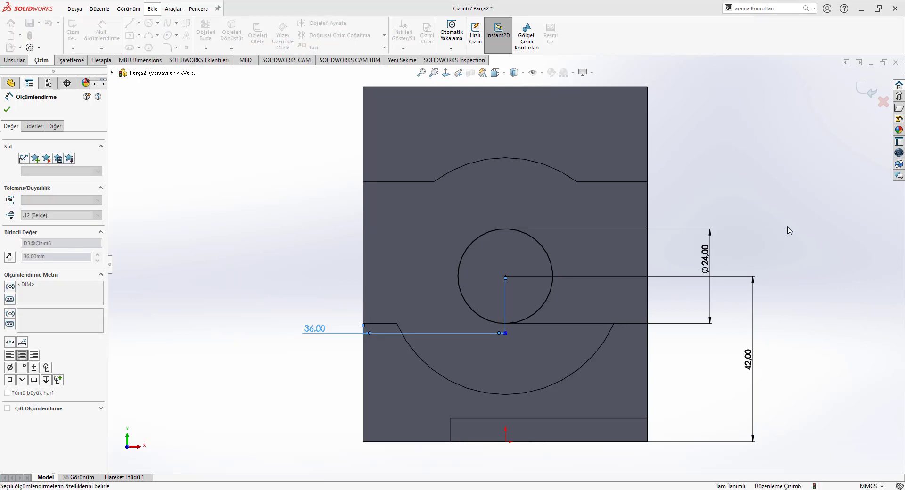
pyautogui.hotkey('ctrl', 'b')
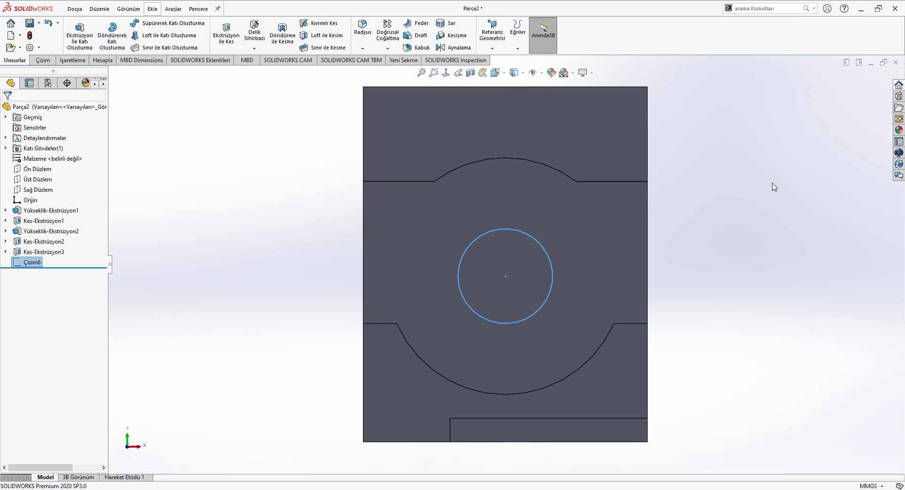
# - Cut-extrude the 24 mm circle through all from the recess floor
pyautogui.hotkey('ctrl', '7')
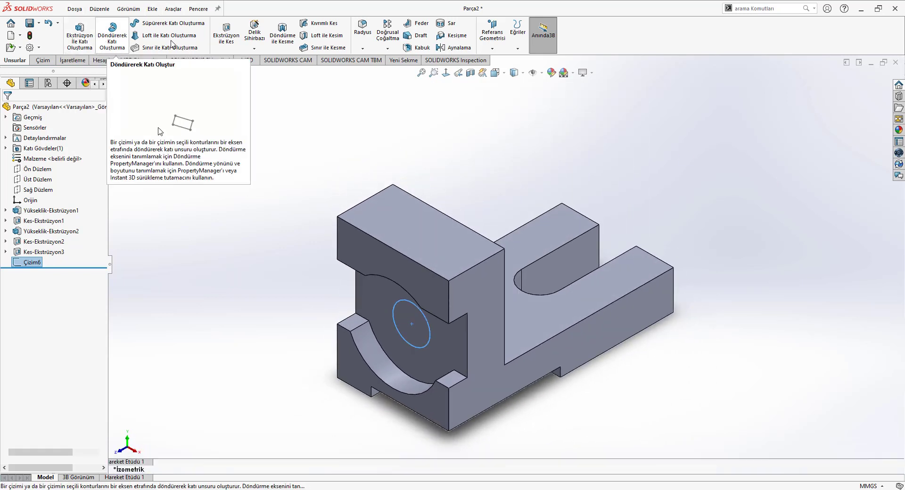
pyautogui.click(226, 37)
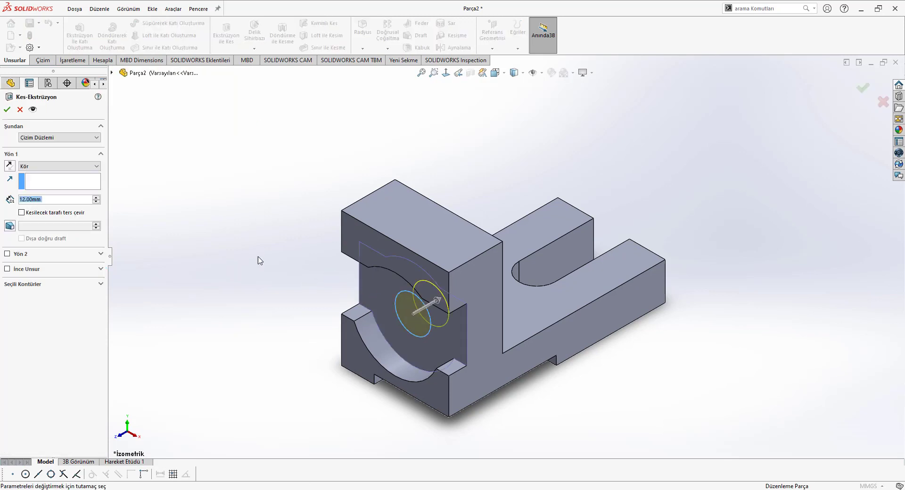
pyautogui.click(40, 167)
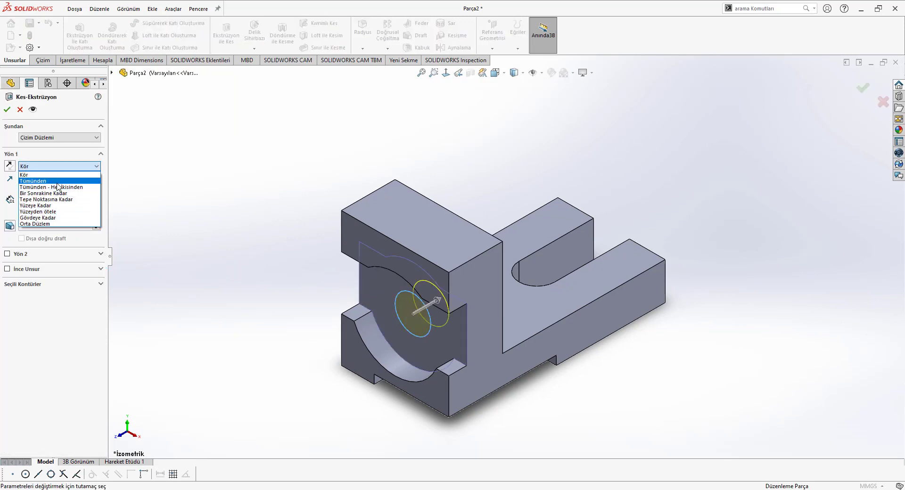
pyautogui.click(38, 183)
pyautogui.click(8, 110)
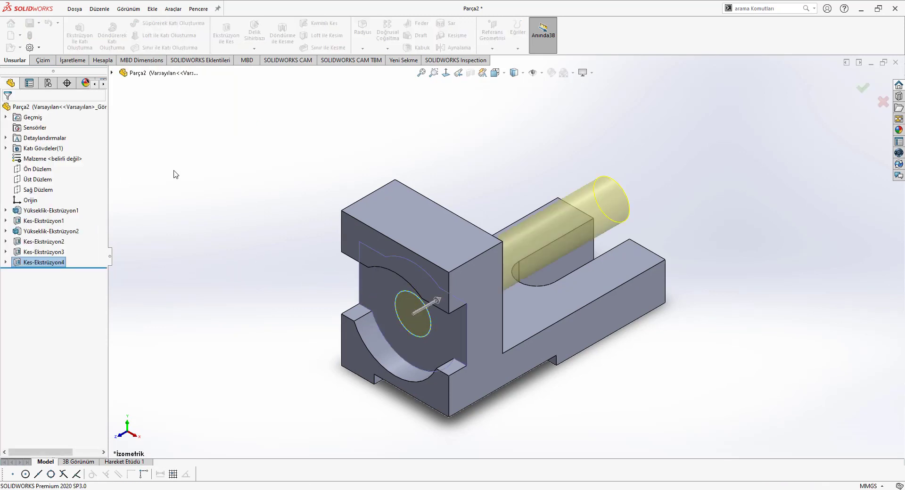
# - Inspect the wall's hole and recess from both sides, and return to the isometric view
pyautogui.moveTo(328, 415); pyautogui.dragTo(754, 330, button='middle')
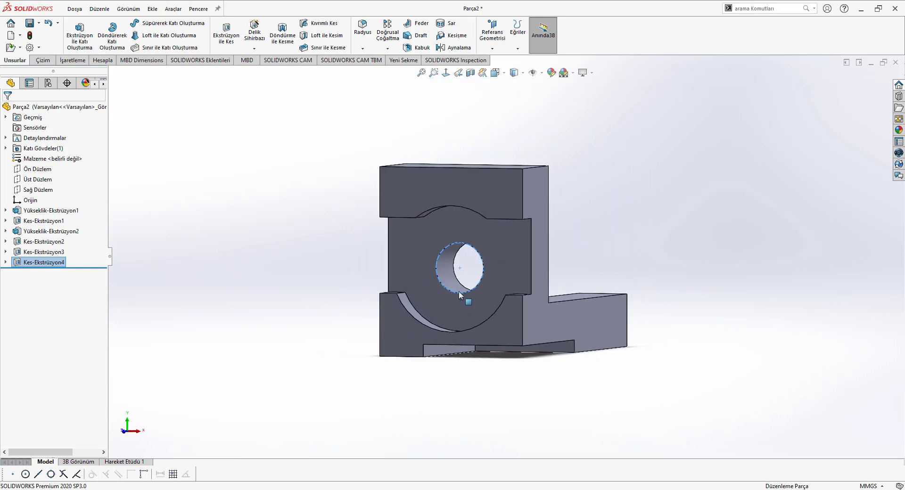
pyautogui.click(256, 244)
pyautogui.moveTo(337, 274); pyautogui.dragTo(372, 289, button='middle')
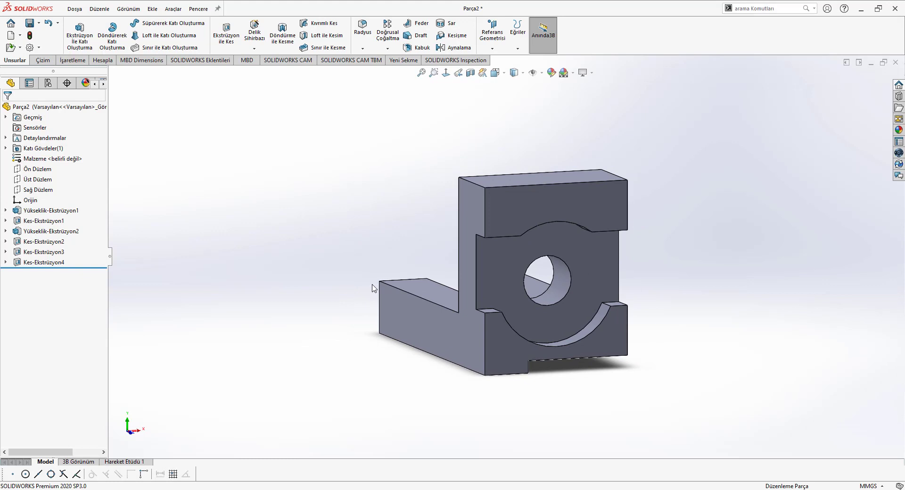
pyautogui.hotkey('ctrl', '7')
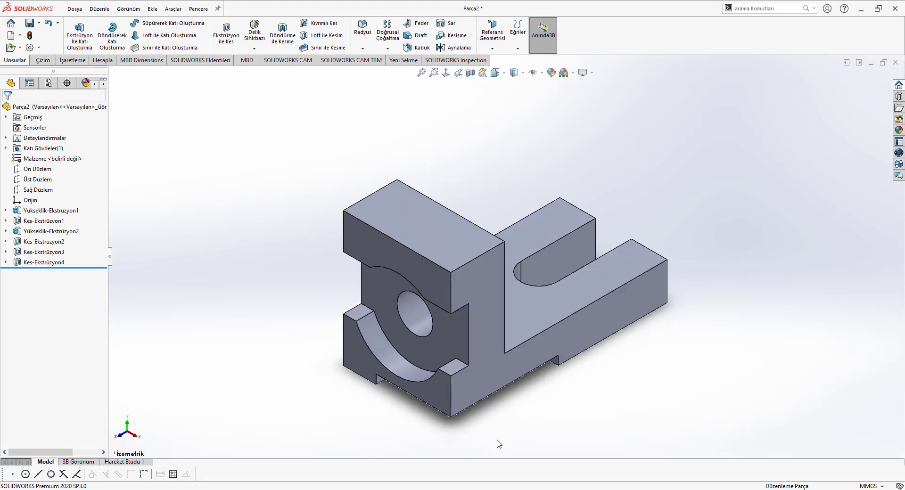
pyautogui.scroll(-1, 540, 415)
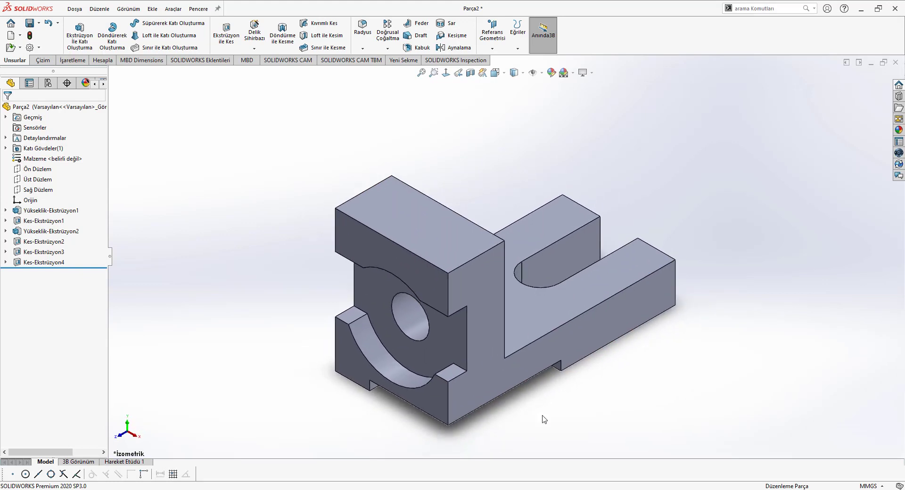
pyautogui.keyDown('ctrl'); pyautogui.moveTo(544, 419); pyautogui.dragTo(548, 351, button='middle'); pyautogui.keyUp('ctrl')
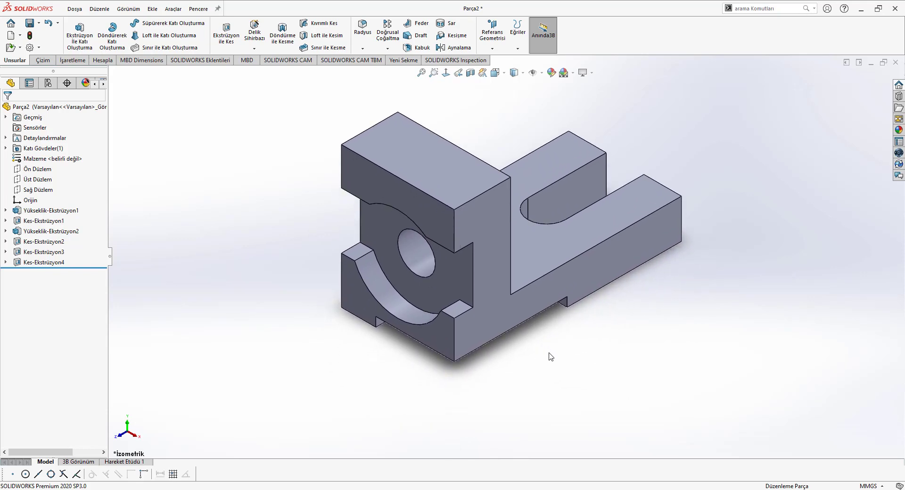